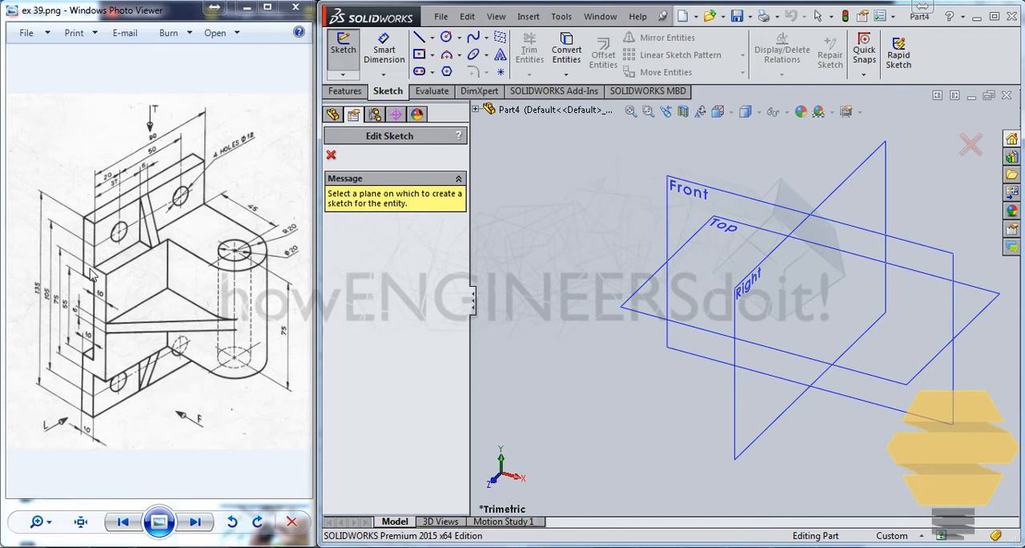
Start a sketch on the Front plane and draw the bracket's outer stepped side from the origin with connected lines, ending along the bottom edge
click(677, 200)
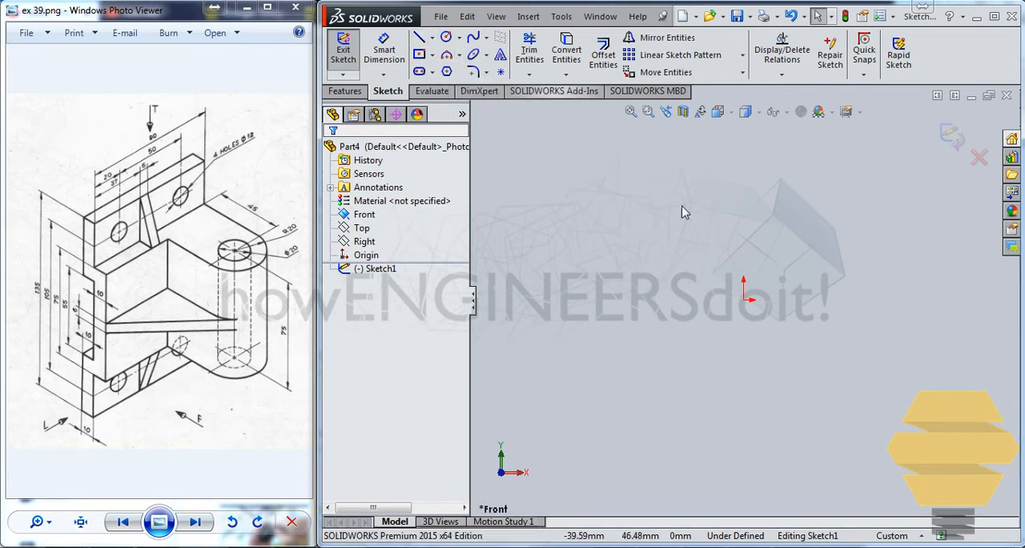
click(418, 38)
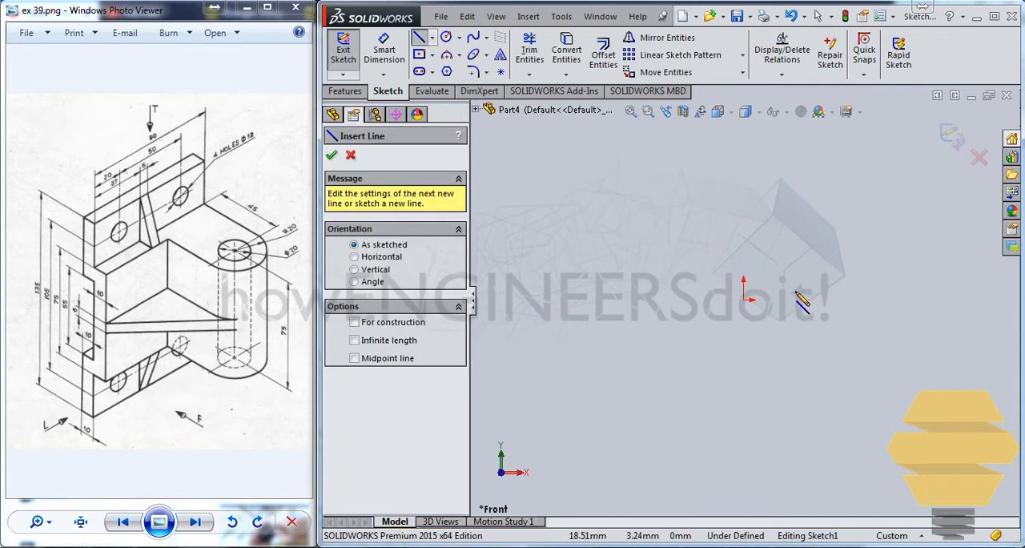
mouse_move(800, 301)
ctrl+middle_down()
mouse_move(717, 230)
mouse_move(553, 148)
ctrl+middle_up()
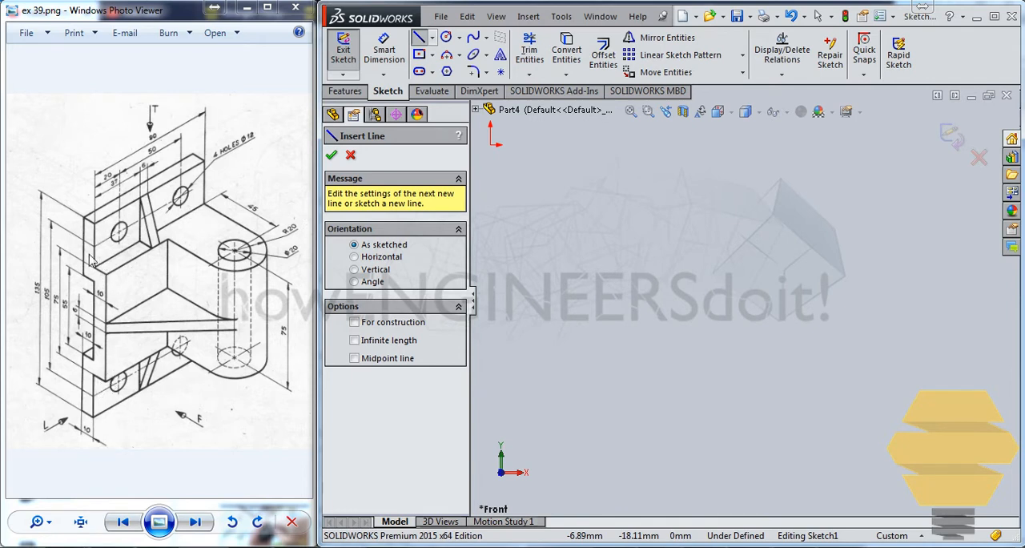
click(490, 144)
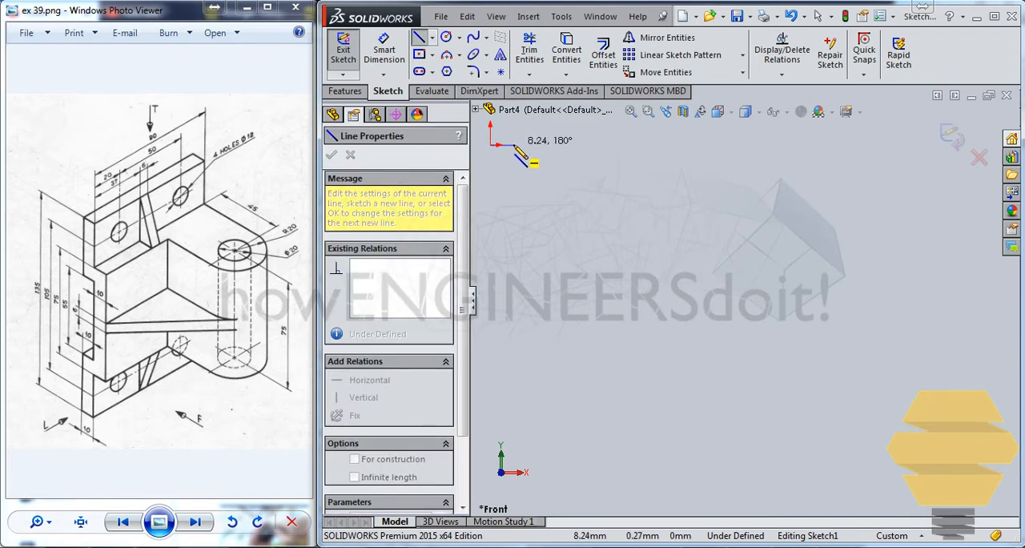
click(513, 145)
click(513, 281)
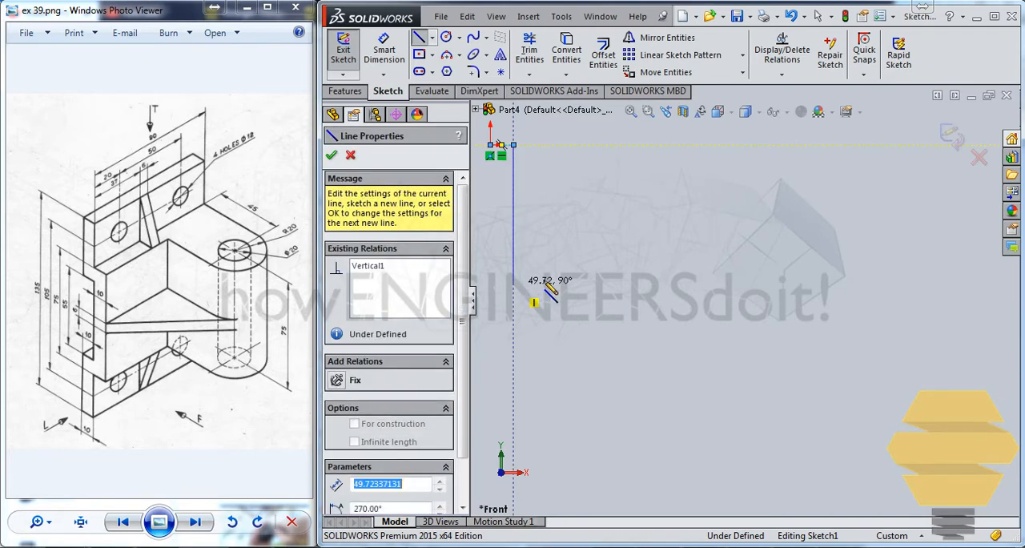
click(587, 282)
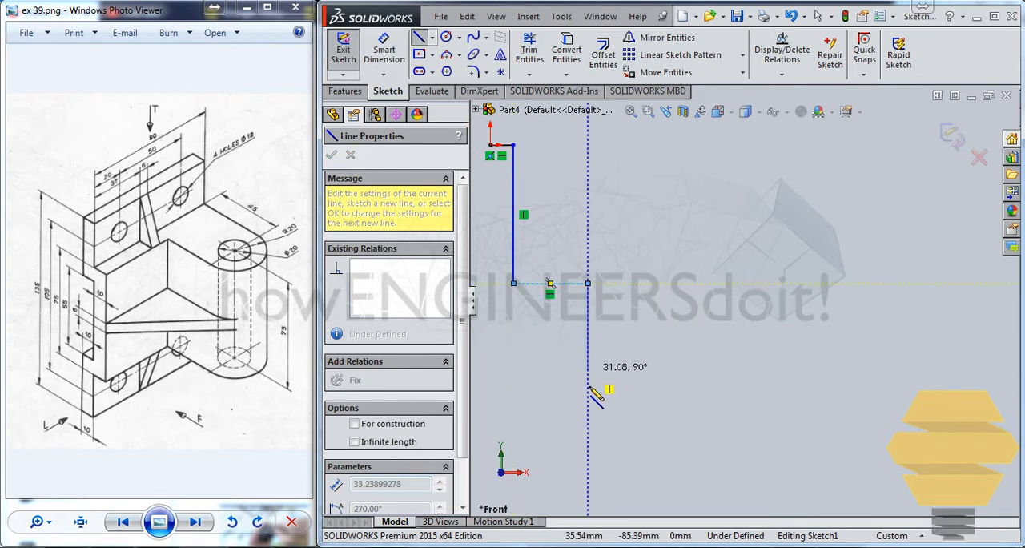
click(588, 446)
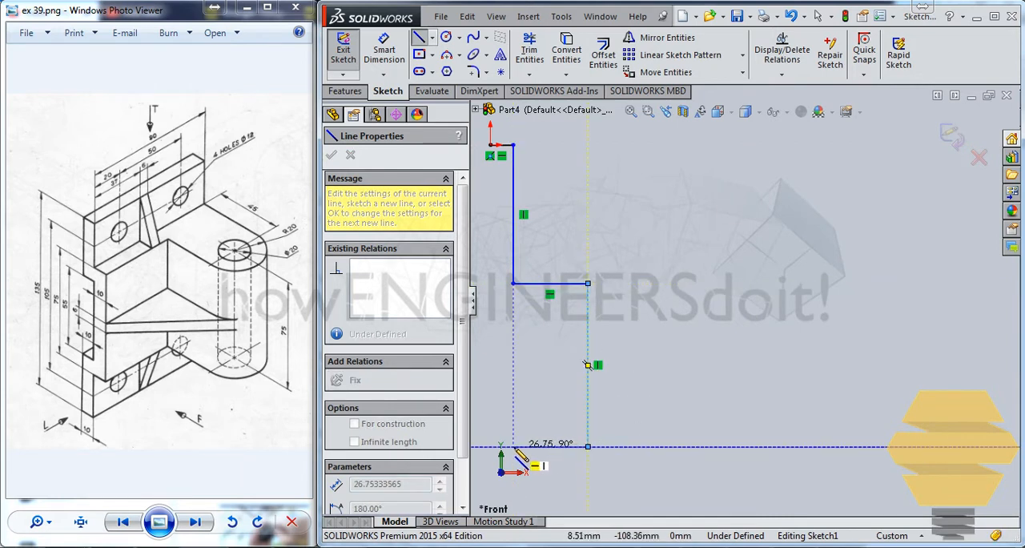
click(513, 446)
click(515, 500)
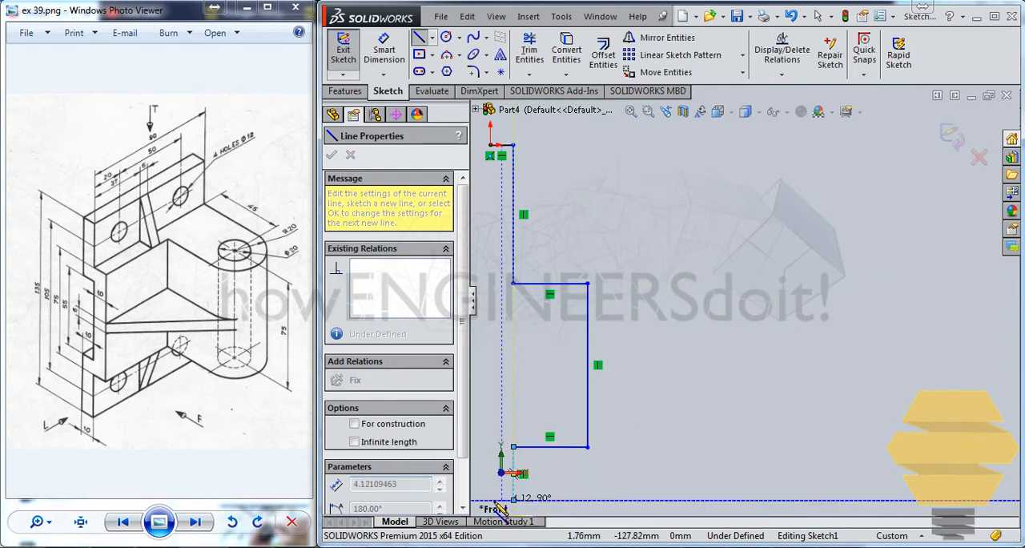
click(488, 499)
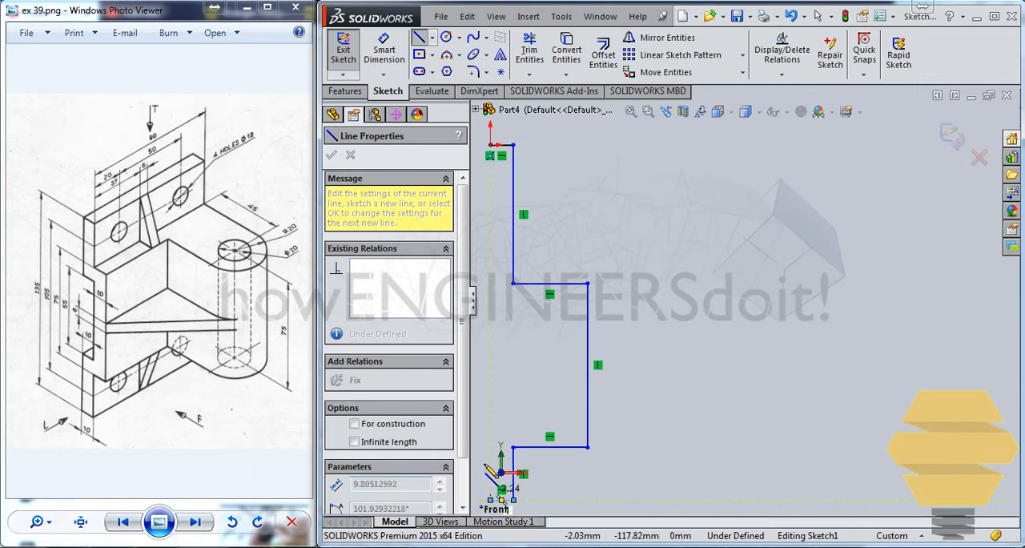
Close the profile back at the origin by drawing the inner stepped side with horizontal and vertical lines parallel to the outer side
click(490, 422)
click(561, 422)
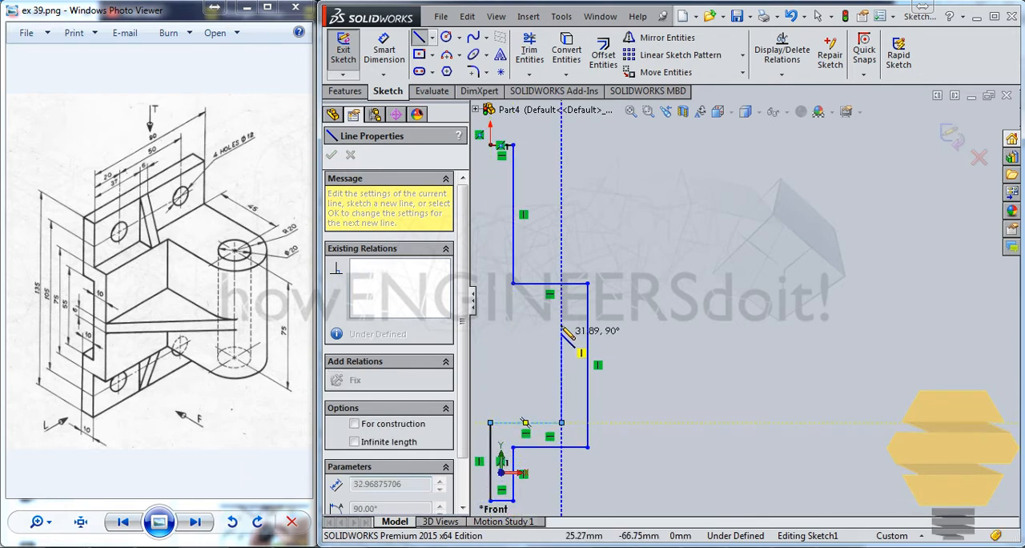
click(561, 310)
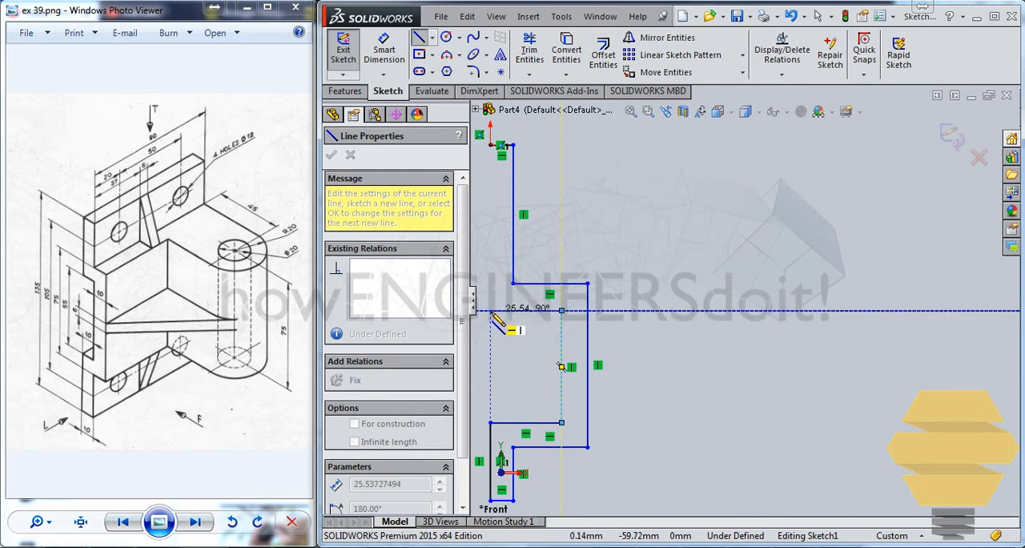
click(490, 310)
click(492, 146)
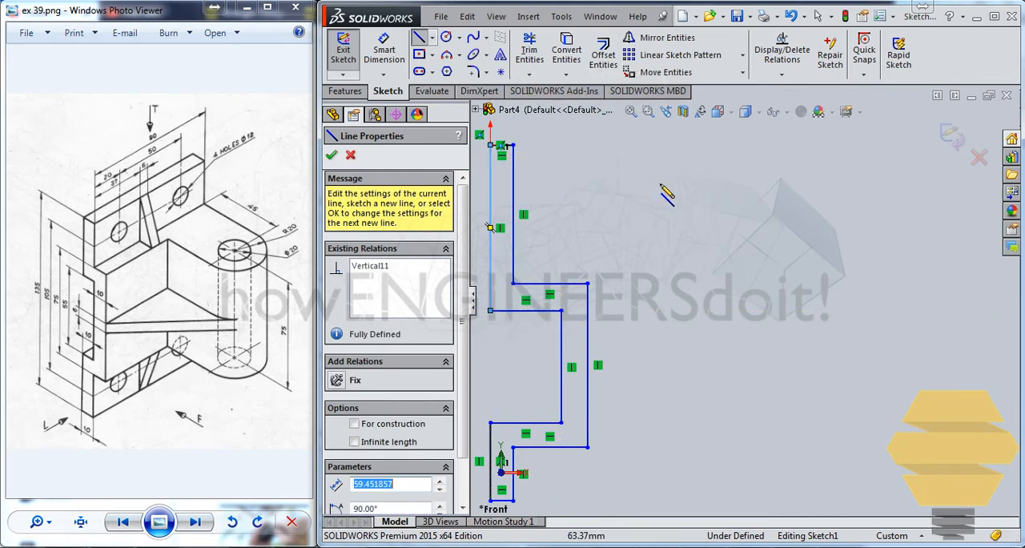
key(Escape)
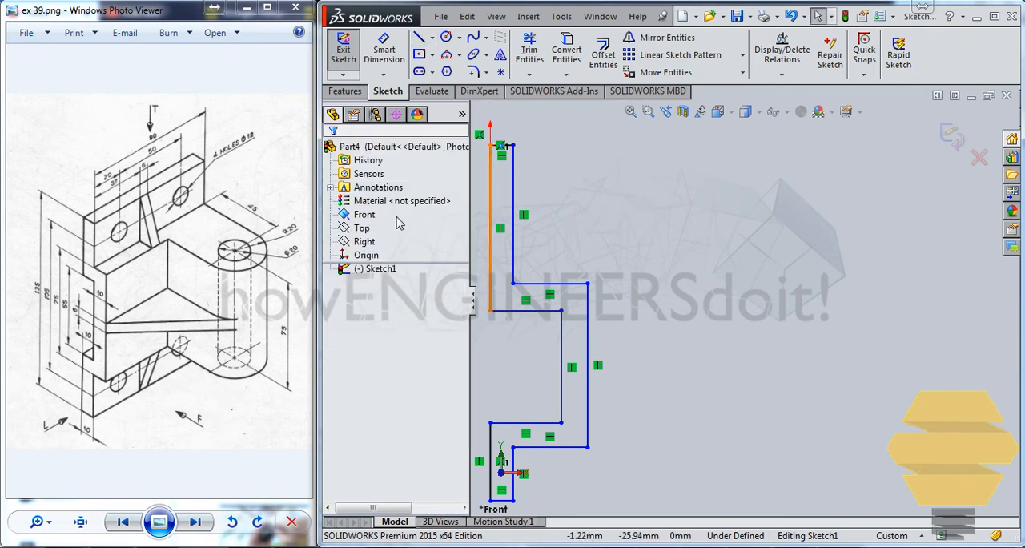
Dimension the short top edge of the profile at the origin to 10 mm
click(386, 51)
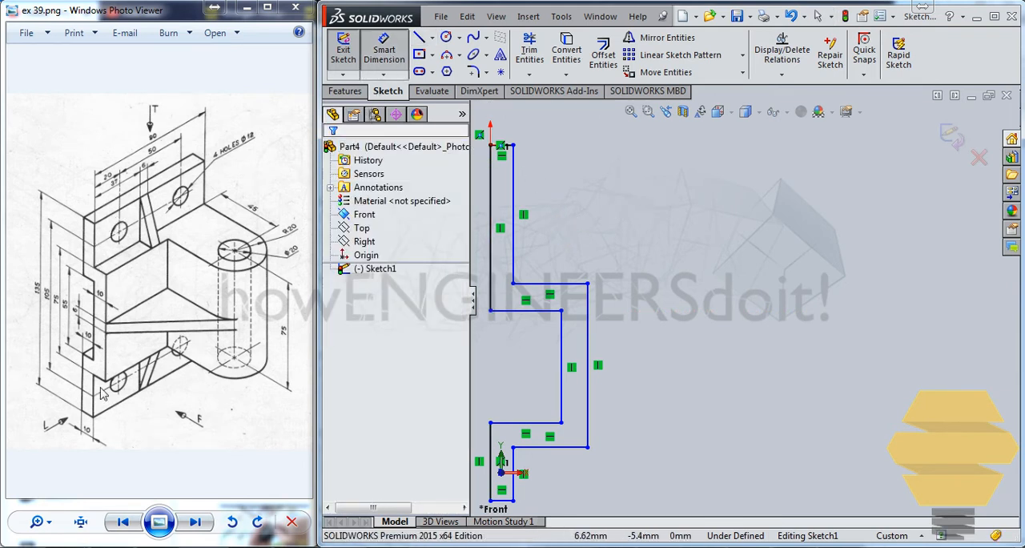
scroll(506, 152, down, 2)
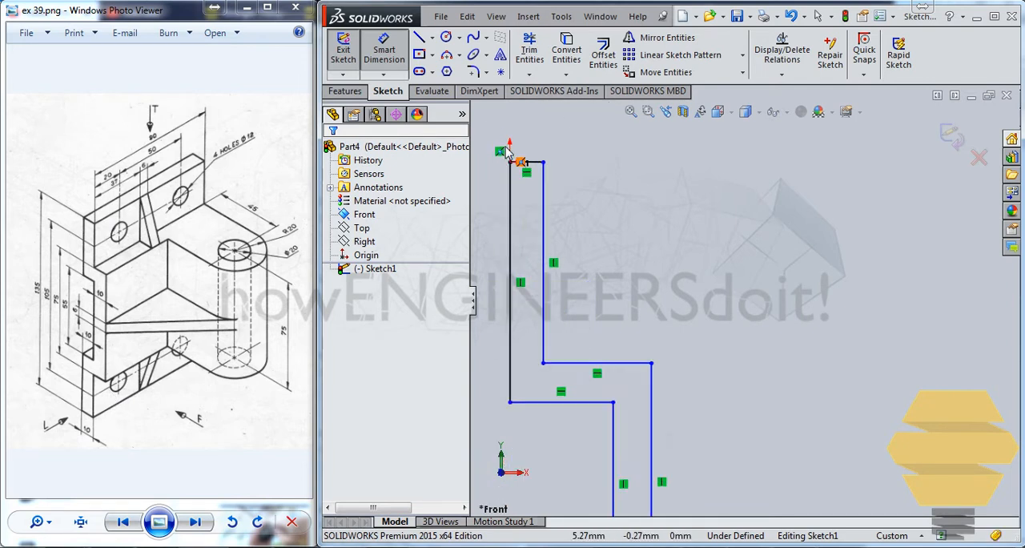
scroll(506, 152, down, 2)
click(543, 174)
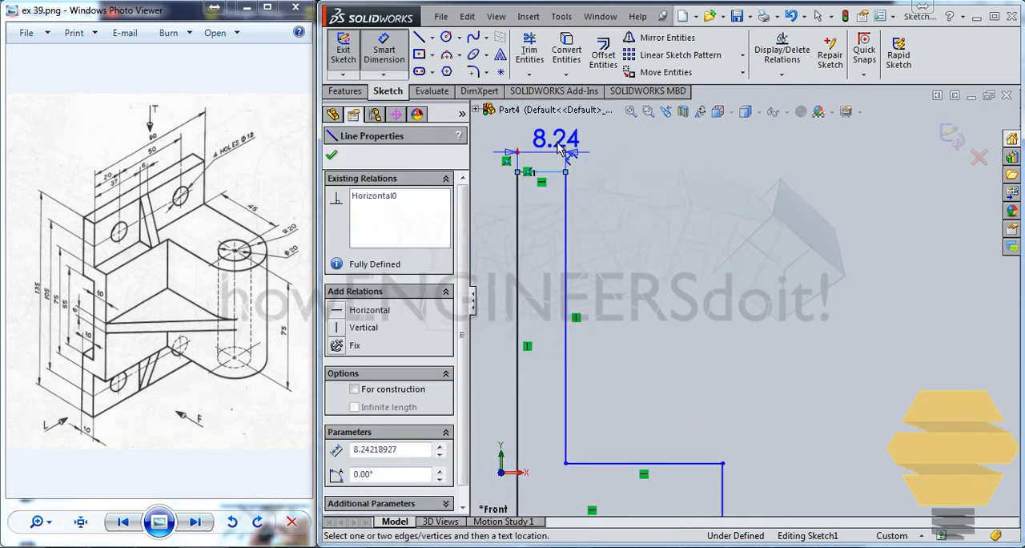
click(589, 133)
text(10)
key(Return)
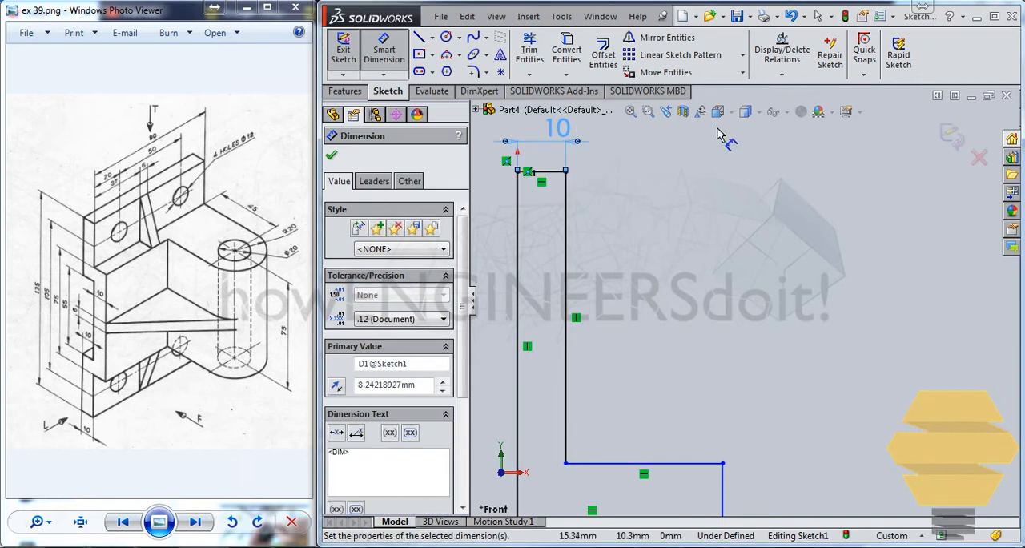
Dimension the distance between the two upper horizontal lines of the step to 10 mm
scroll(769, 384, up, 4)
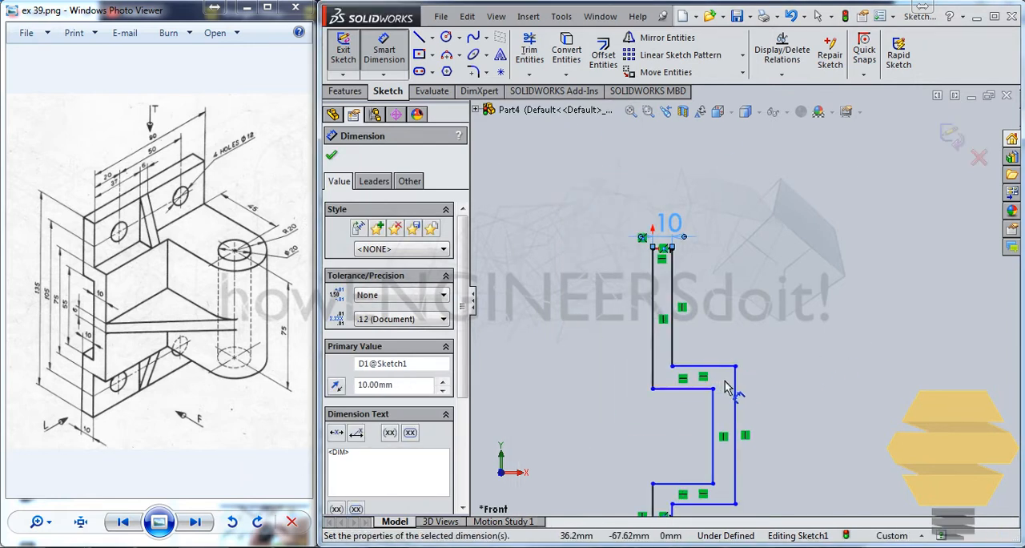
click(715, 367)
click(698, 388)
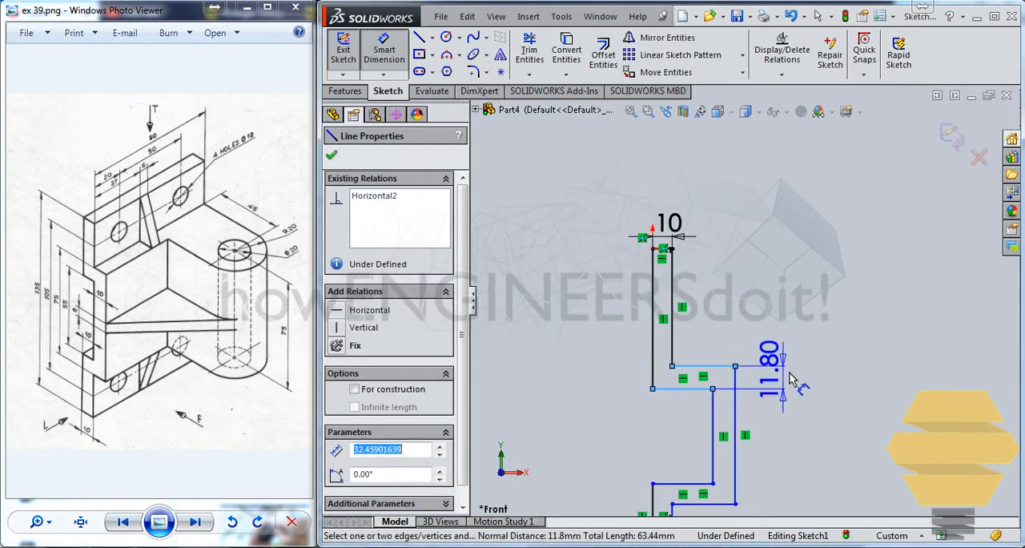
click(822, 371)
text(10)
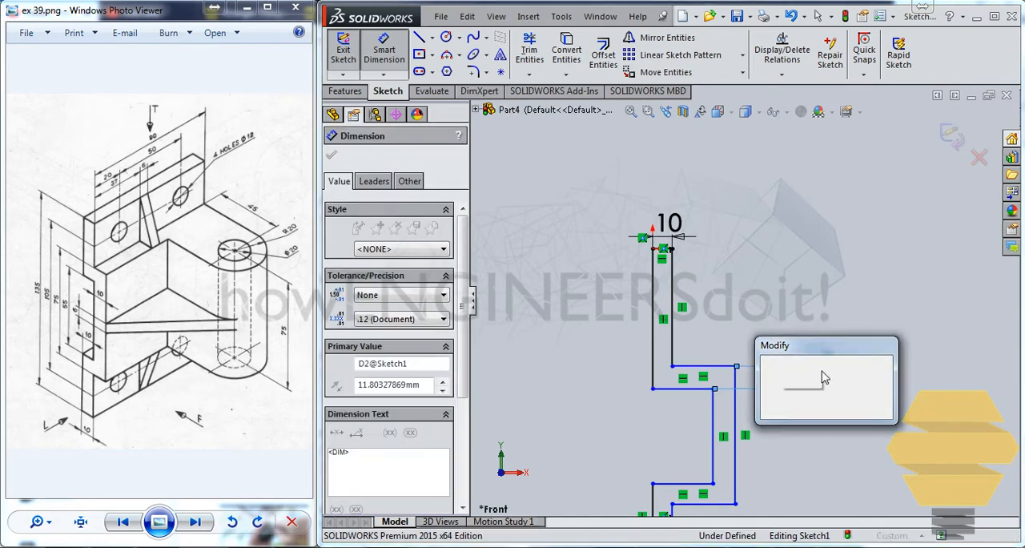
key(Return)
Dimension the spacing between the two vertical lines of the protruding middle section to 10 mm
click(733, 411)
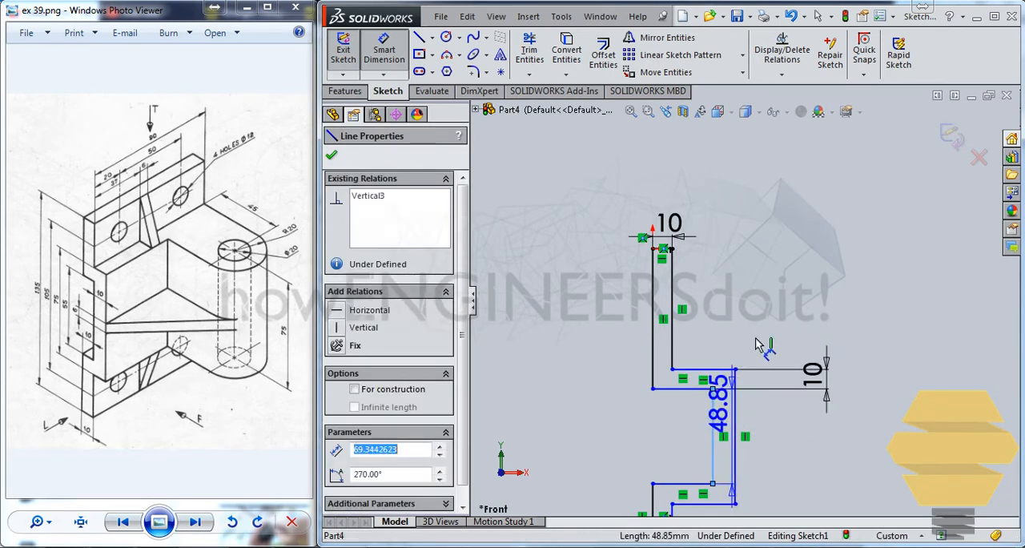
click(712, 425)
click(773, 336)
text(10)
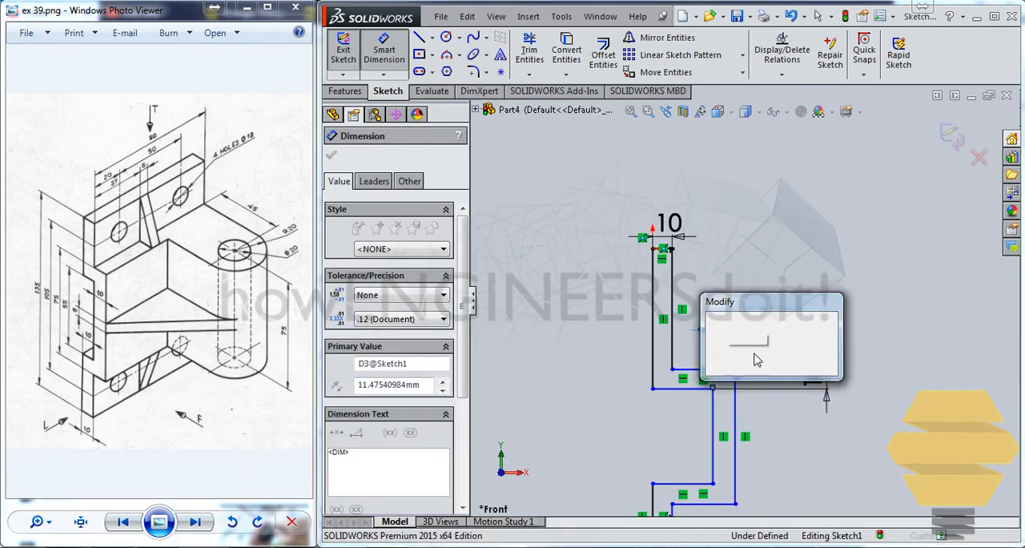
key(Return)
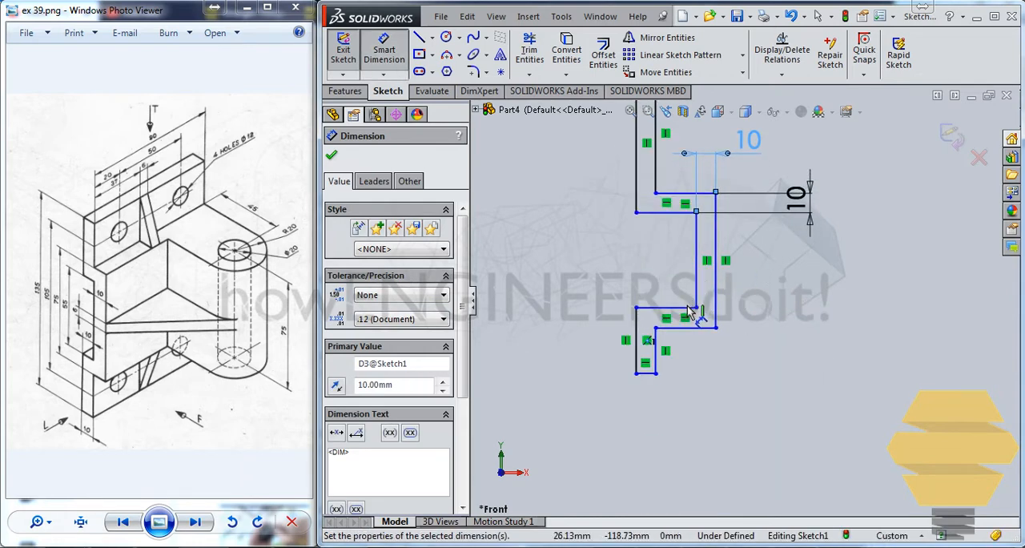
Dimension the distance between the two lower horizontal lines of the step to 10 mm
click(689, 307)
click(696, 326)
click(829, 325)
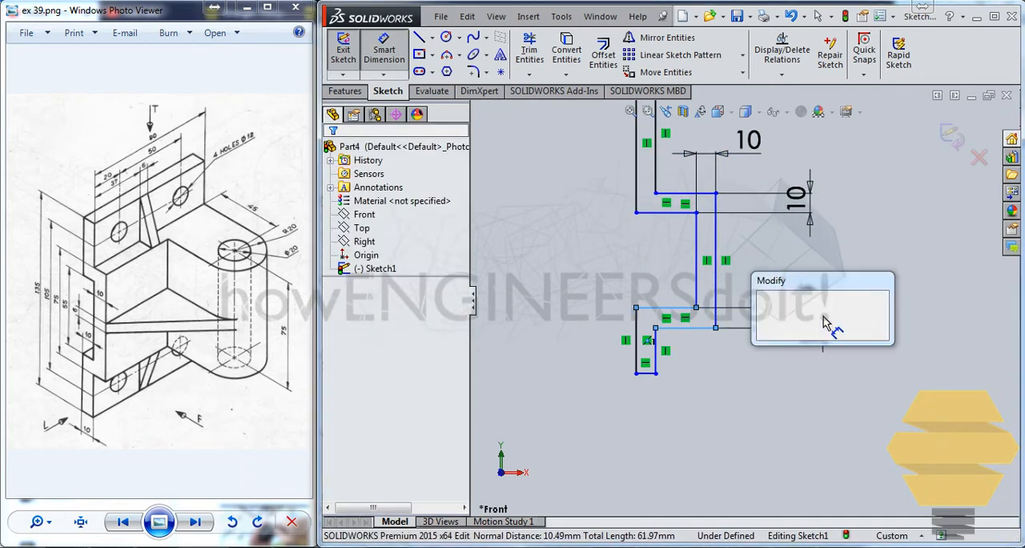
key(Return)
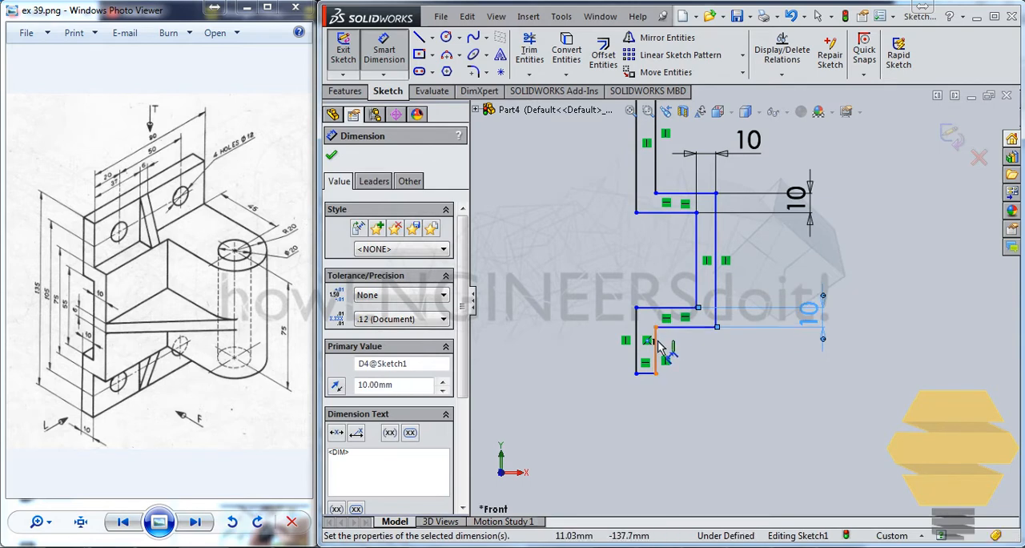
Dimension the width between the two vertical lines of the lower leg, accepting 10 mm
click(655, 348)
click(638, 323)
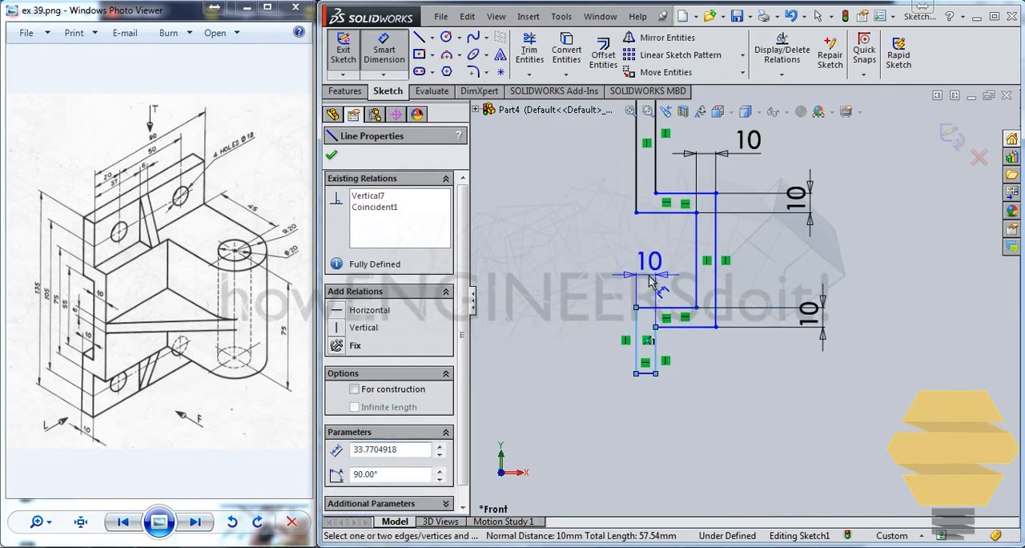
click(649, 281)
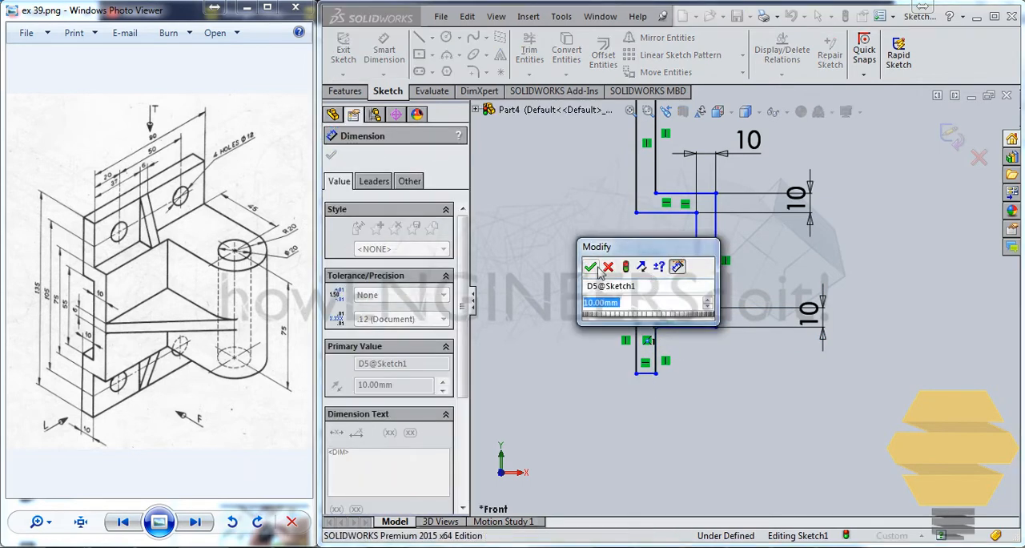
click(593, 268)
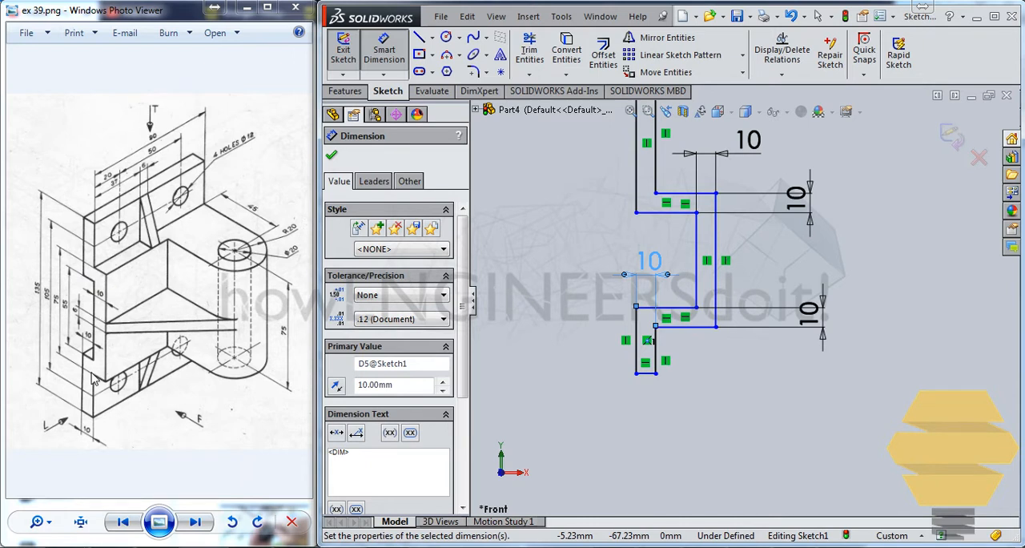
Dimension the vertical distance between the upper and lower outer horizontal edges of the protruding section to 75 mm
click(687, 328)
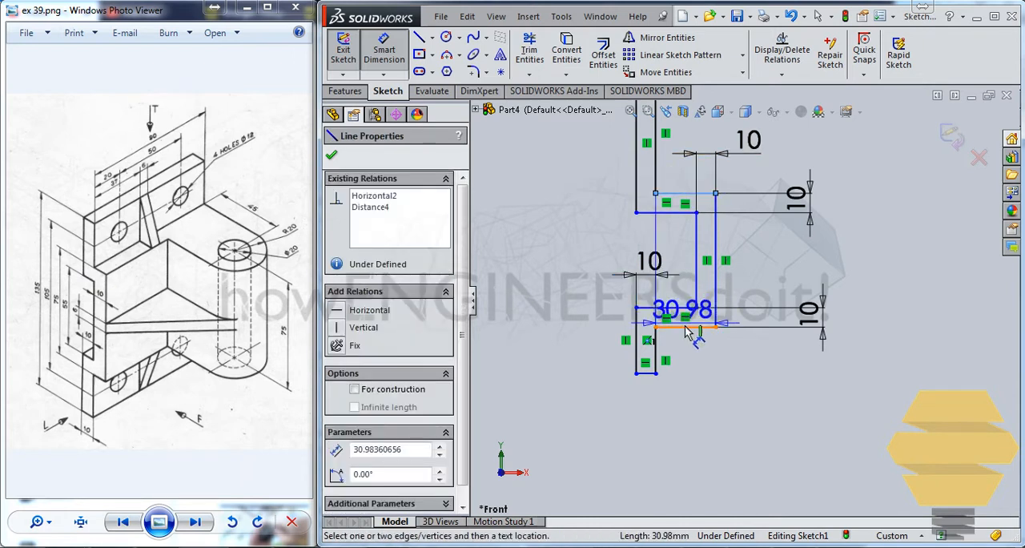
click(685, 327)
click(598, 271)
text(7)
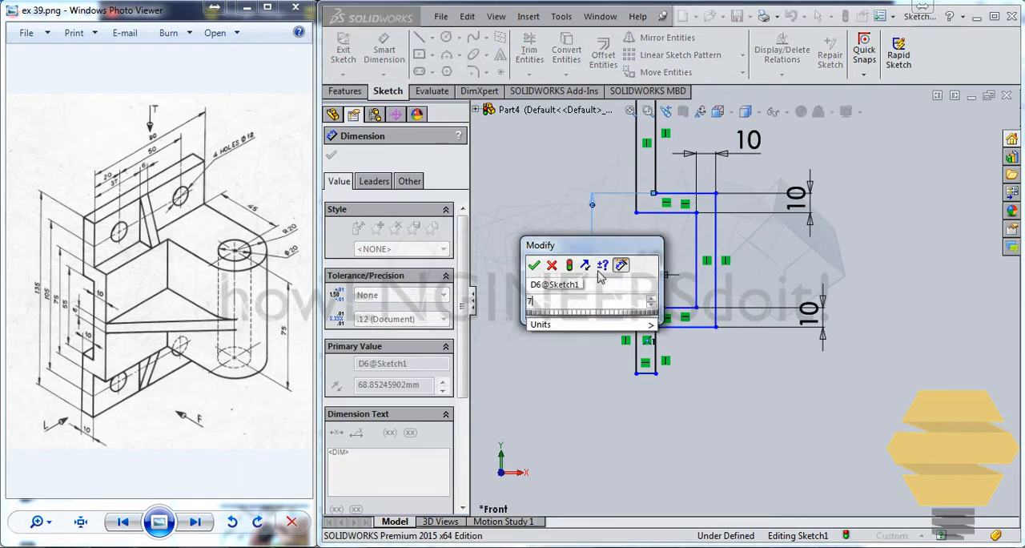
text(5)
key(Return)
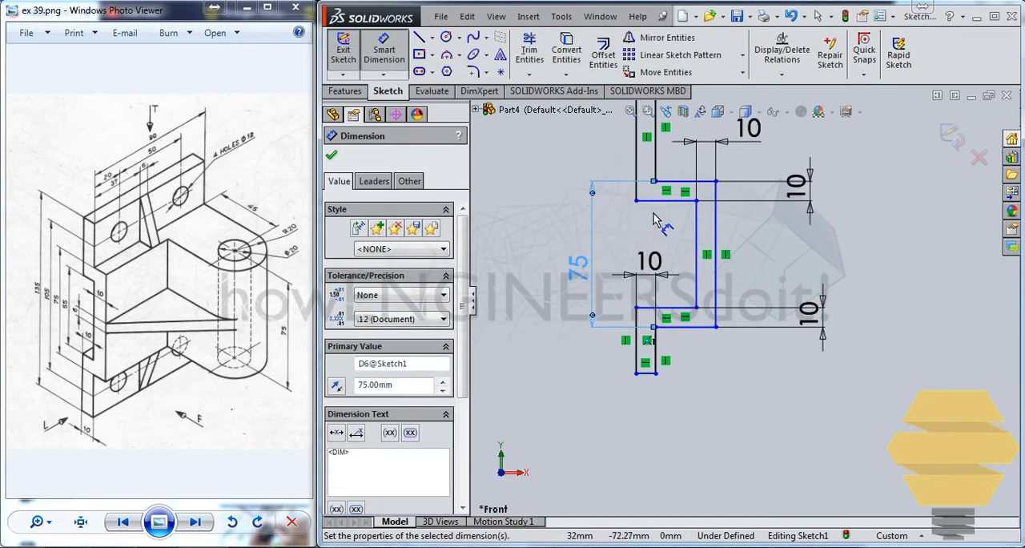
Try to dimension the length of the inner vertical line of the protruding section
click(695, 229)
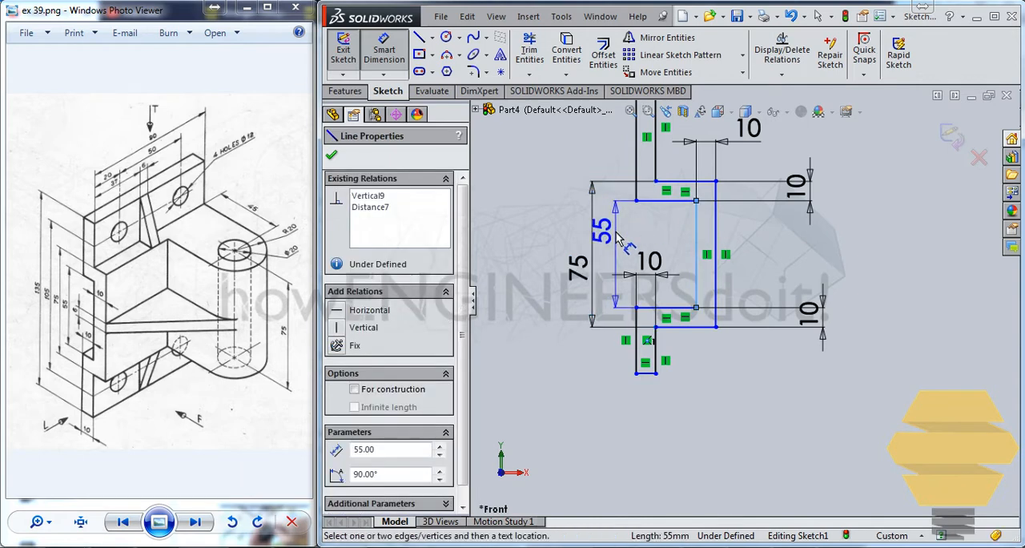
click(598, 232)
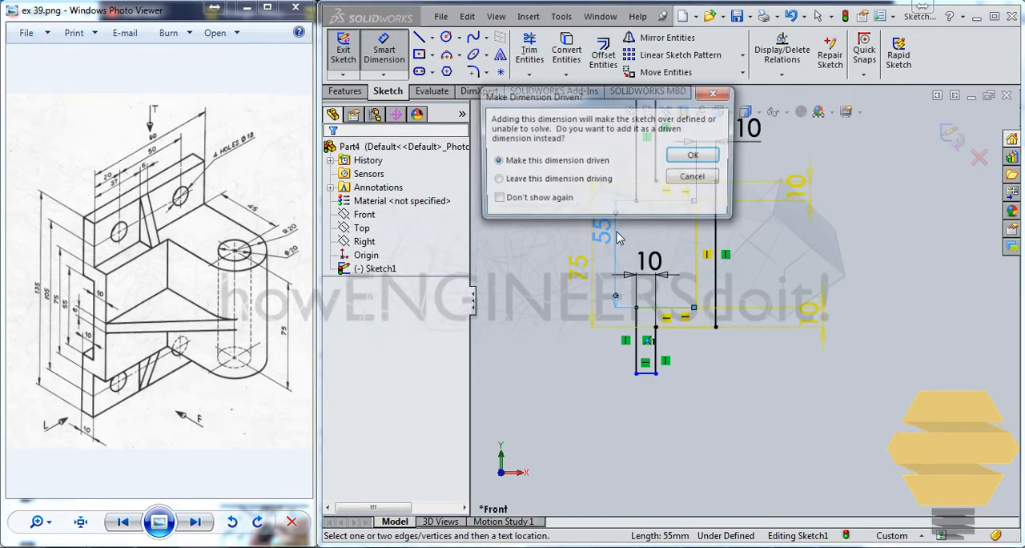
click(695, 179)
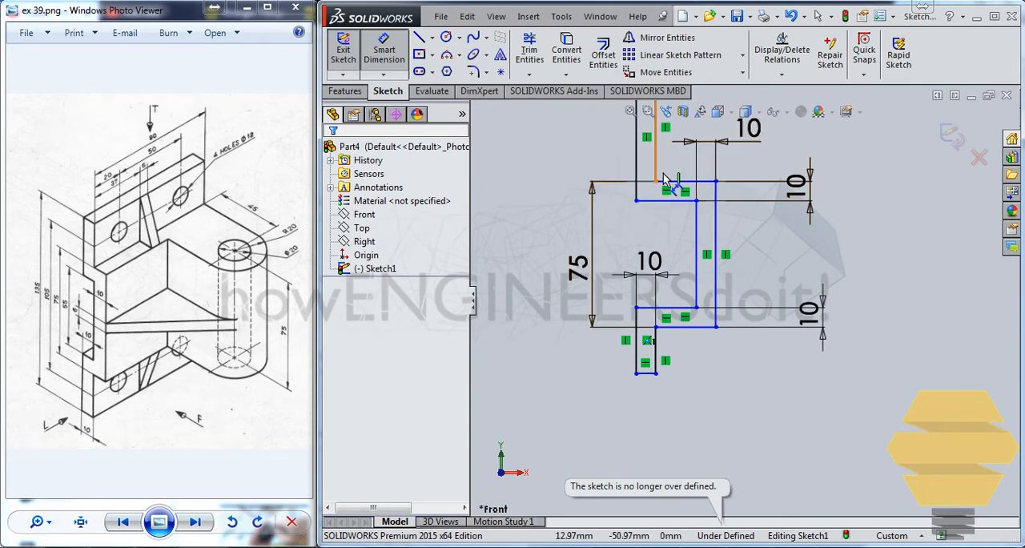
ctrl+middle_drag(670, 171, 705, 293)
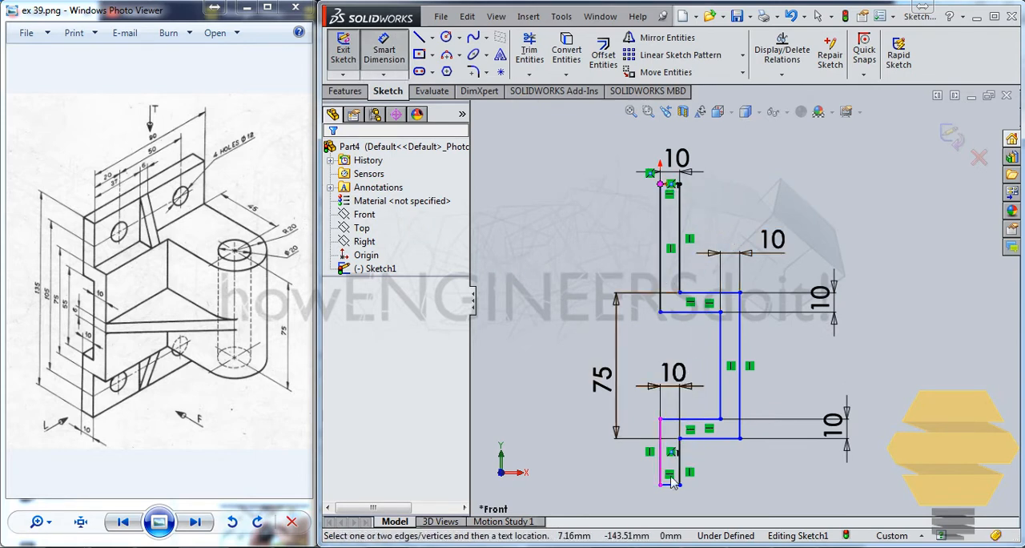
Dimension the overall vertical distance between the profile's top and bottom horizontal edges to 135 mm
click(668, 183)
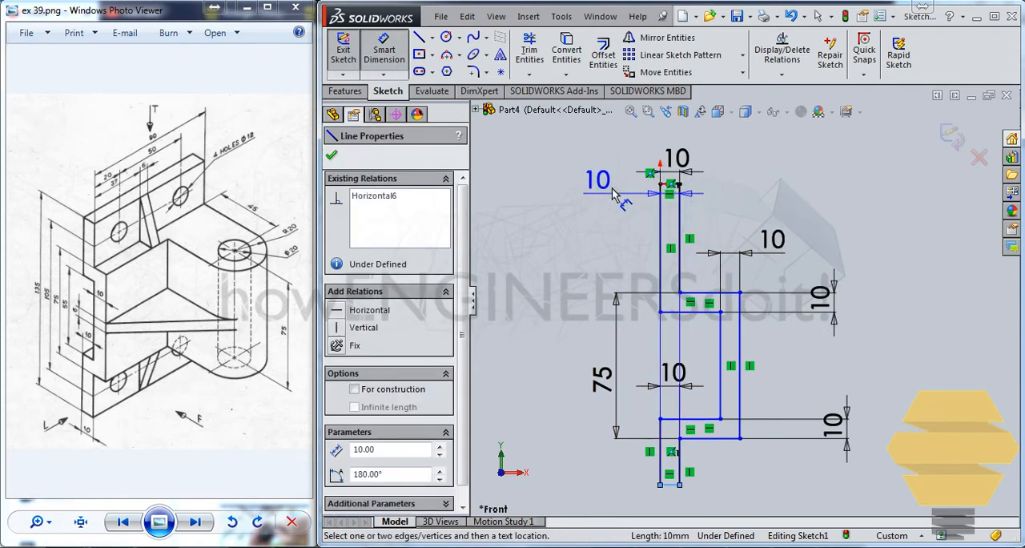
scroll(661, 168, down, 2)
scroll(656, 189, down, 1)
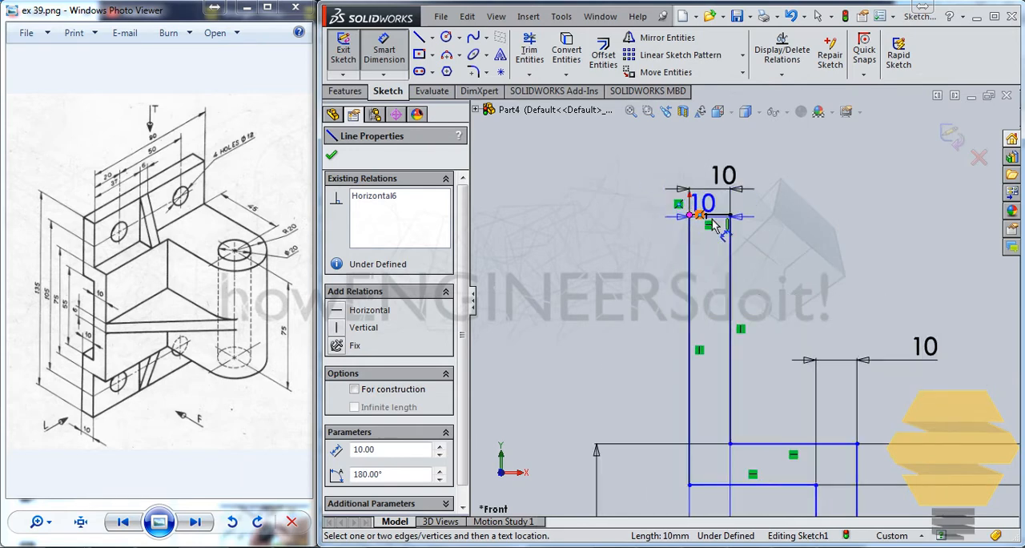
click(718, 214)
click(558, 266)
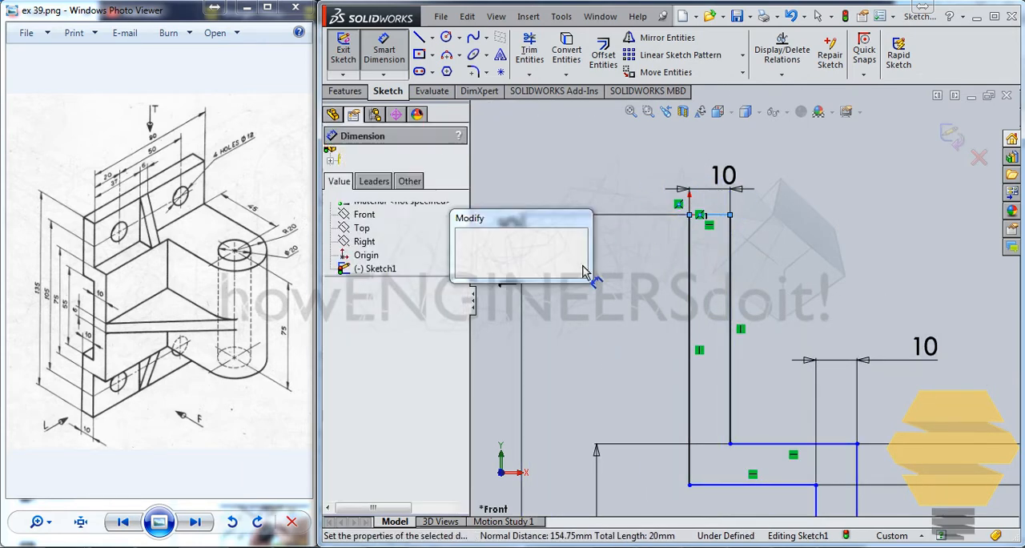
text(135)
key(Return)
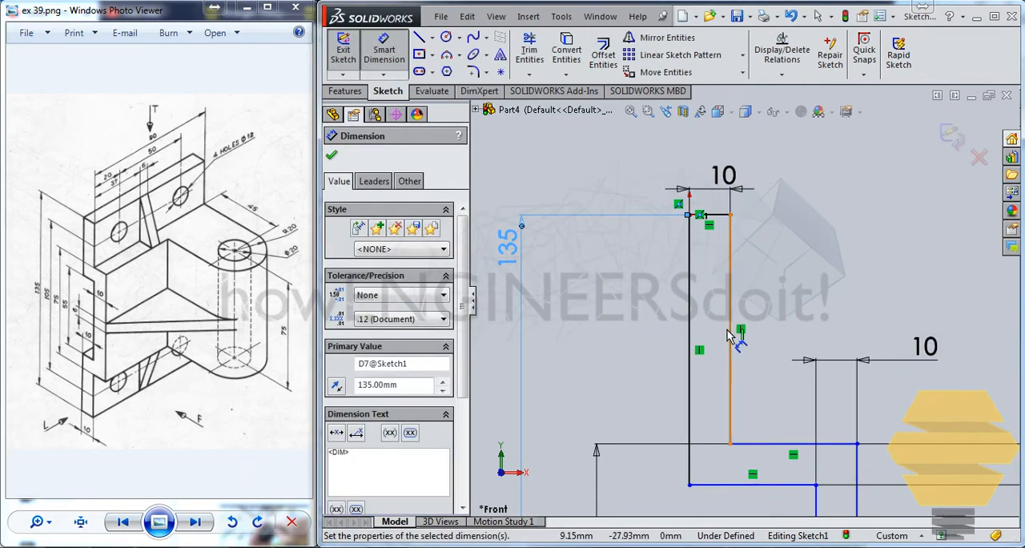
scroll(731, 338, up, 2)
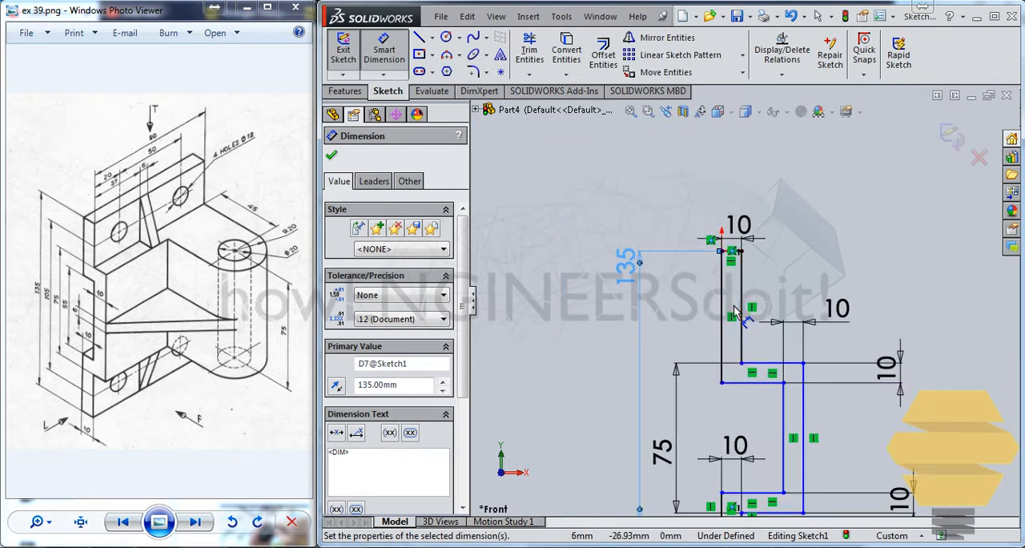
ctrl+middle_drag(733, 308, 712, 244)
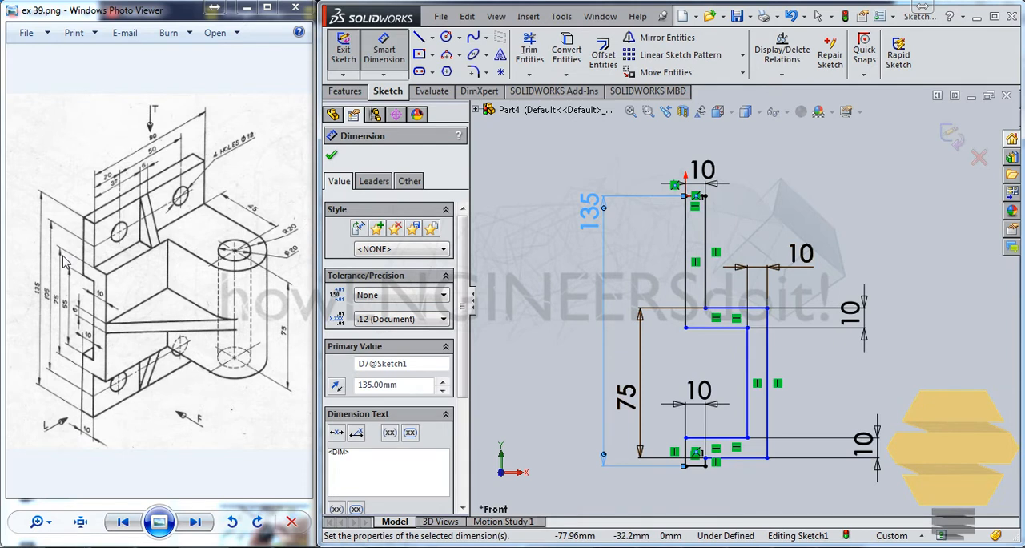
Reposition the protruding section by its lower outer corner so it sits roughly midway along the profile's height
click(552, 346)
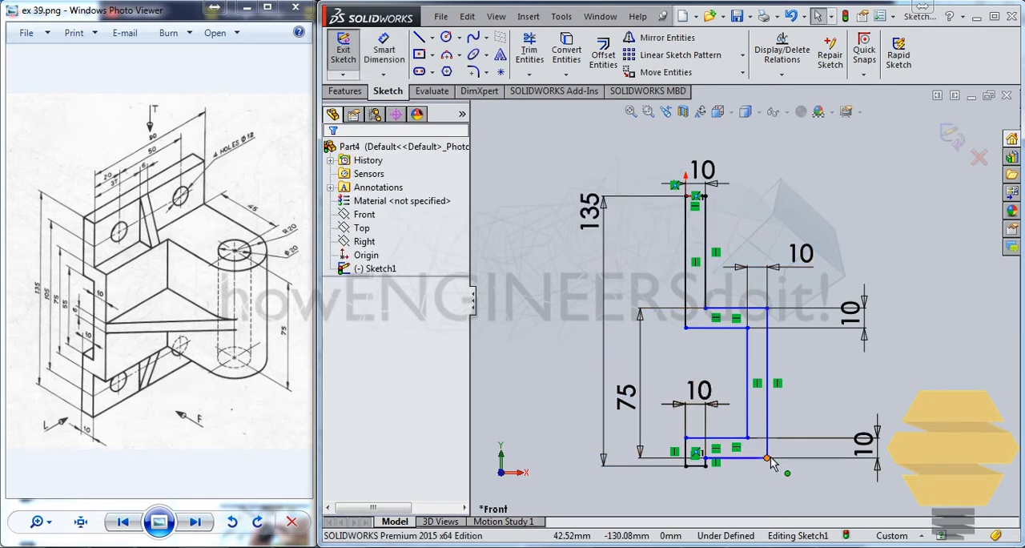
mouse_move(766, 456)
mouse_down()
mouse_move(766, 384)
mouse_move(790, 414)
mouse_move(775, 407)
mouse_up()
click(606, 223)
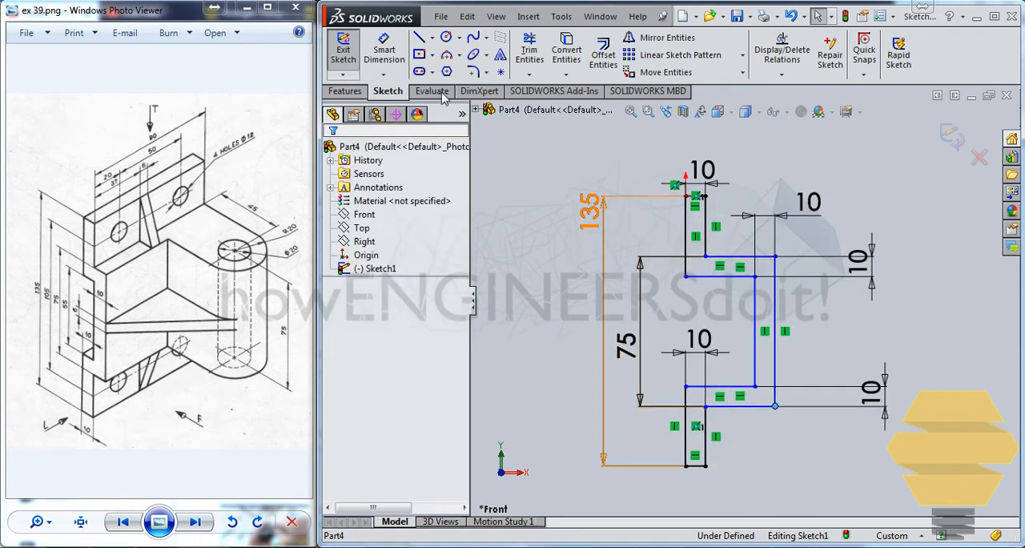
Dimension the horizontal distance from the upper leg's back vertical line to the protruding section's outer vertical line as 20 mm
click(385, 53)
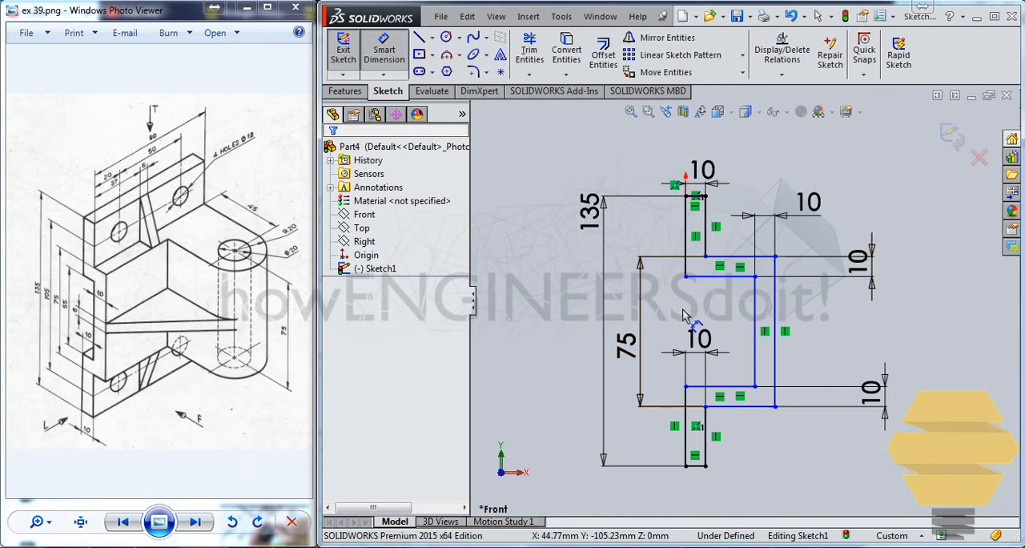
click(773, 300)
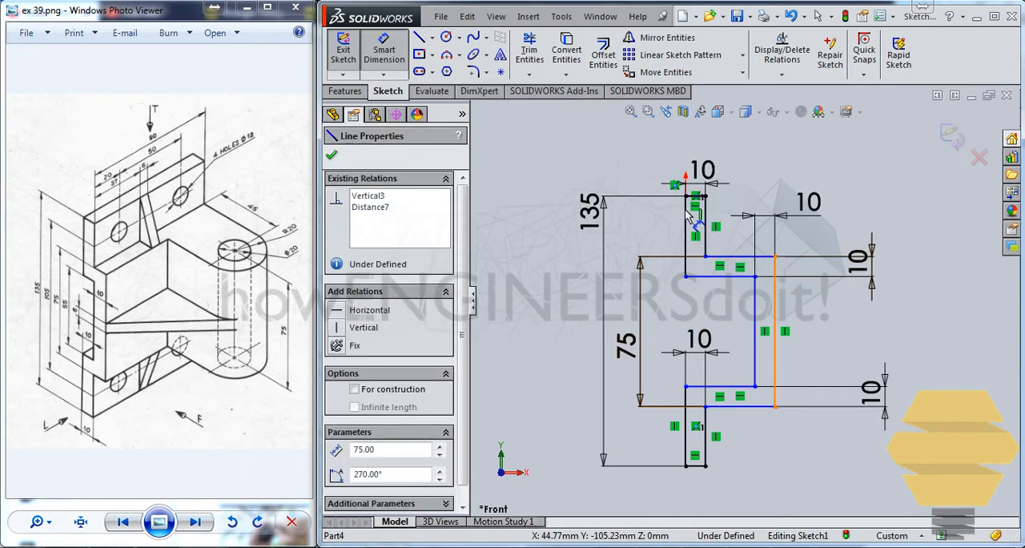
click(686, 228)
click(718, 146)
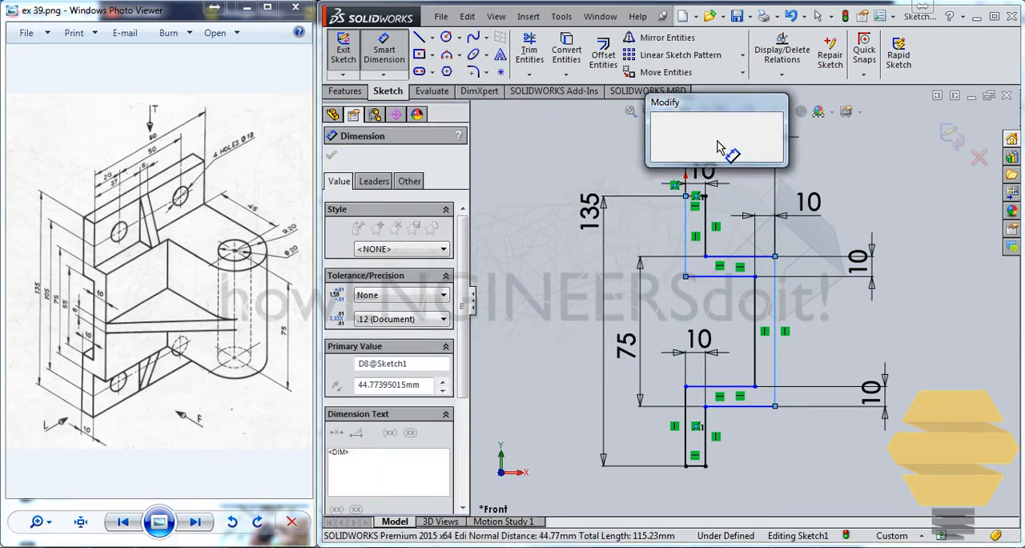
text(20)
key(Return)
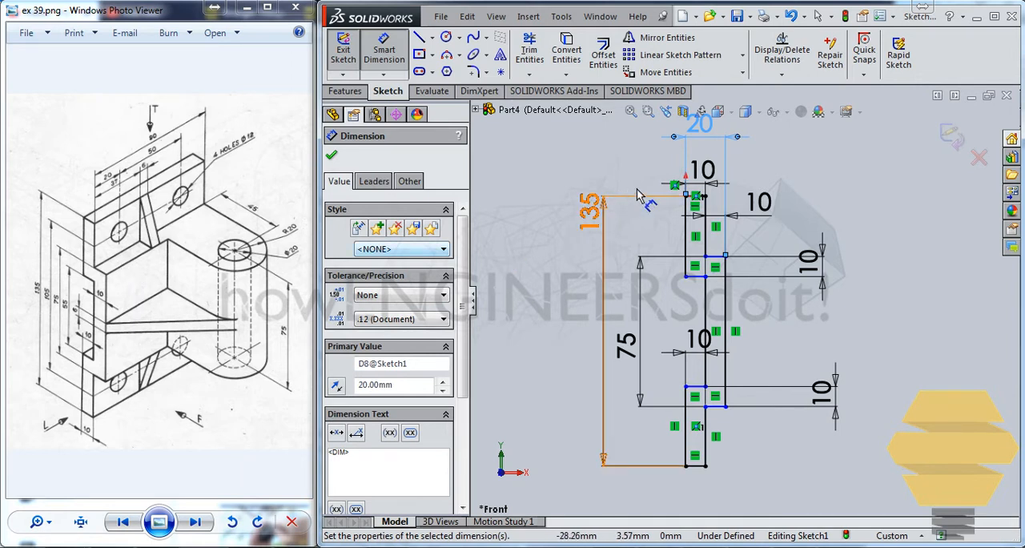
click(661, 175)
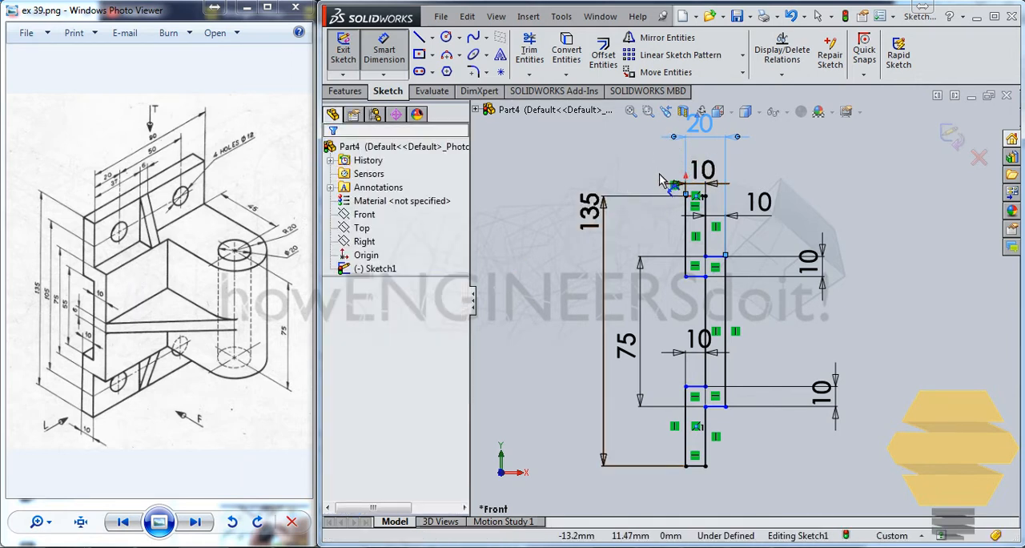
Draw a vertical centerline along the back of the profile from the origin corner to the bottom back corner
click(431, 38)
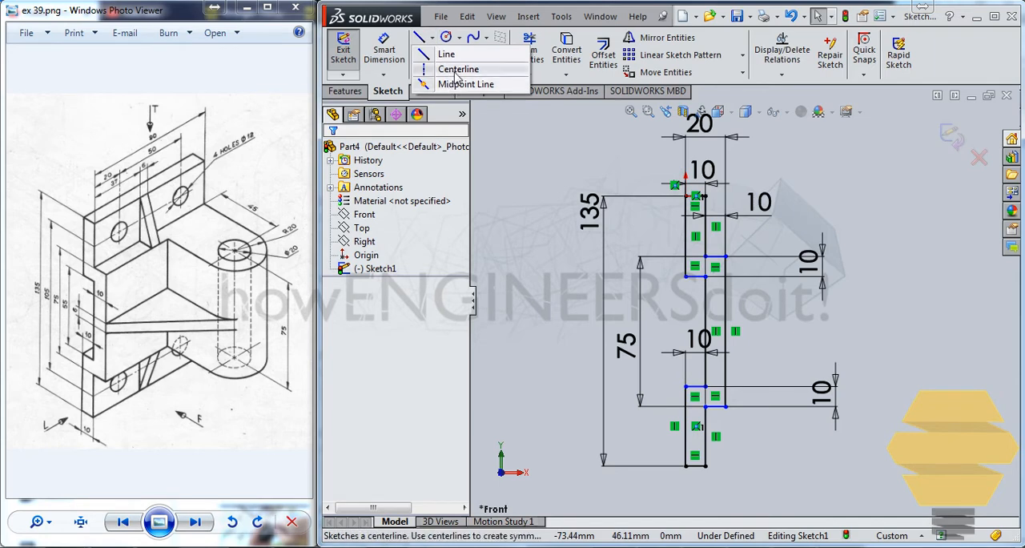
click(452, 69)
click(685, 196)
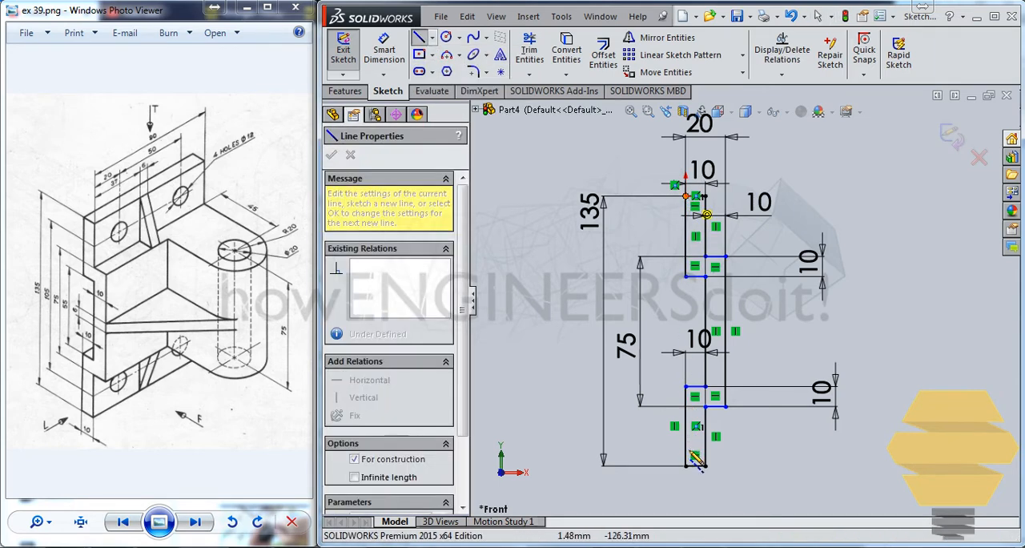
click(686, 465)
key(Escape)
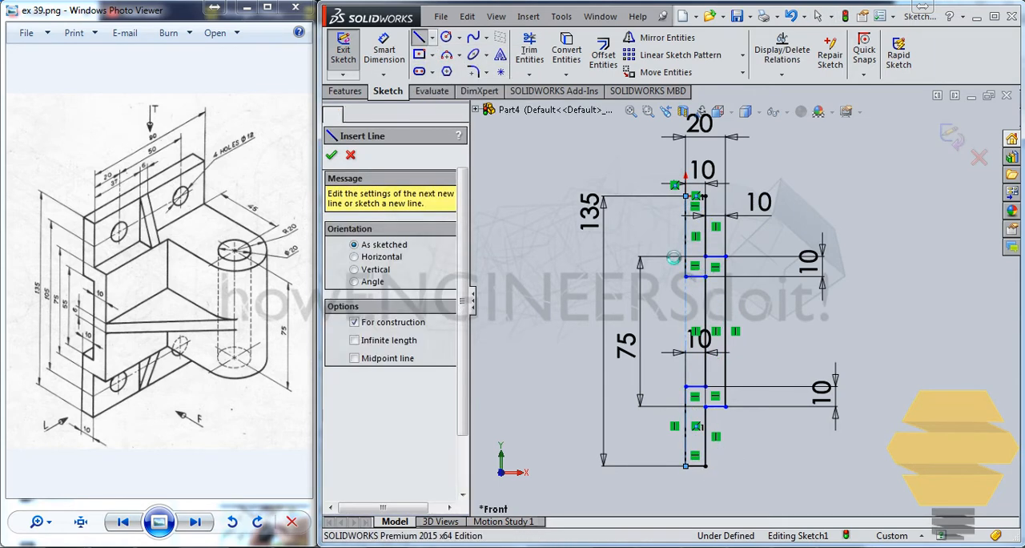
key(Escape)
Try a horizontal centerline from the vertical centerline's midpoint out past the profile, and undo it
click(432, 38)
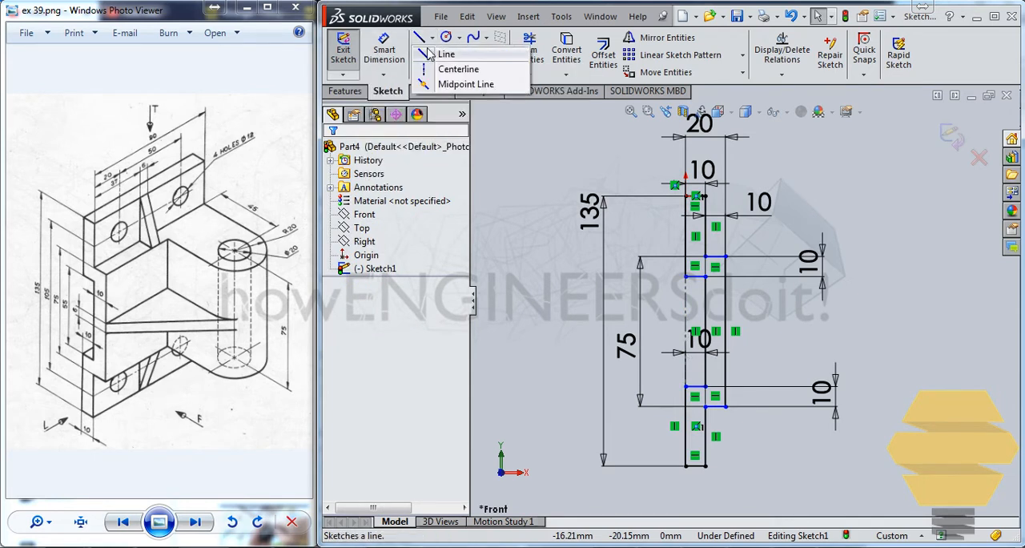
click(457, 69)
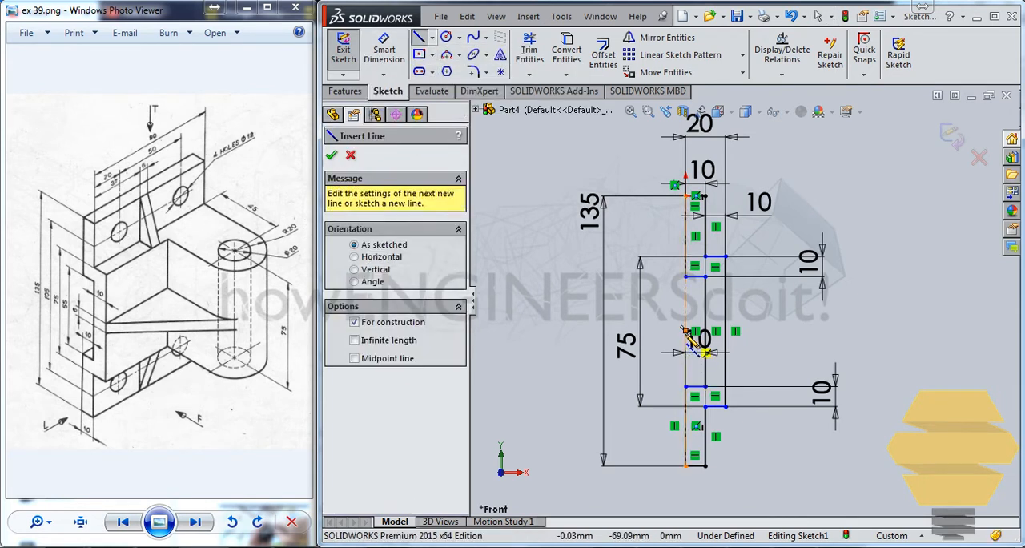
click(705, 352)
click(874, 330)
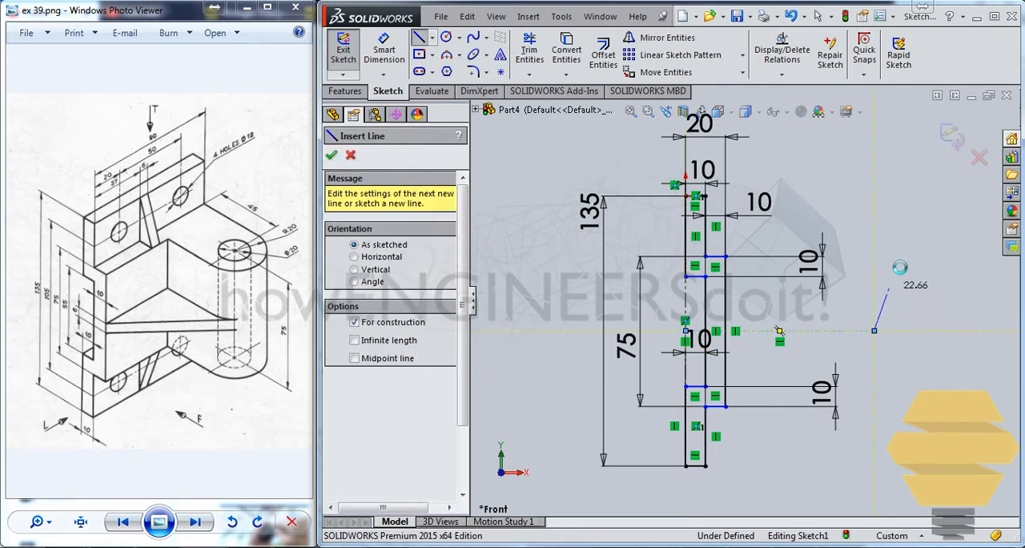
key(Escape)
key(Escape)
scroll(652, 328, down, 1)
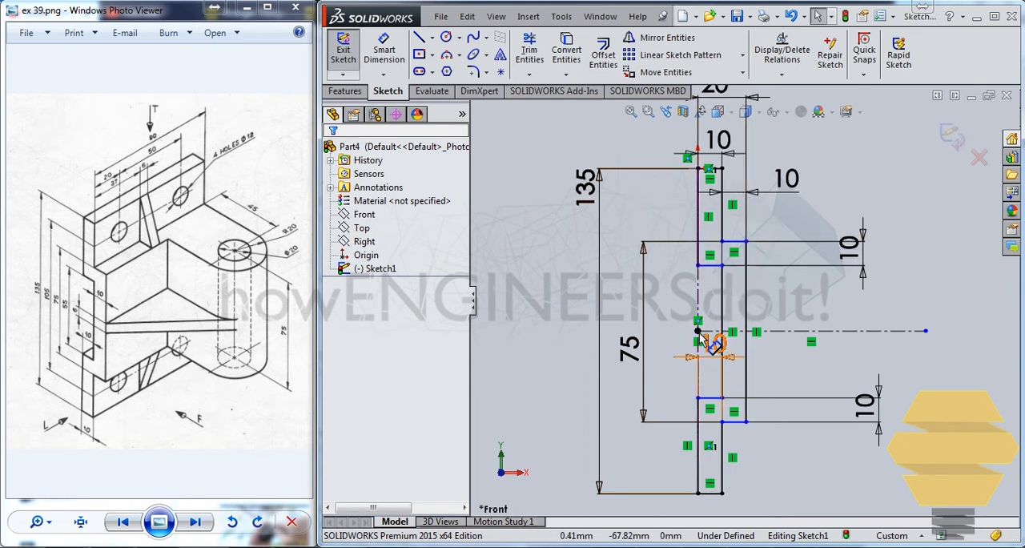
drag(704, 334, 723, 332)
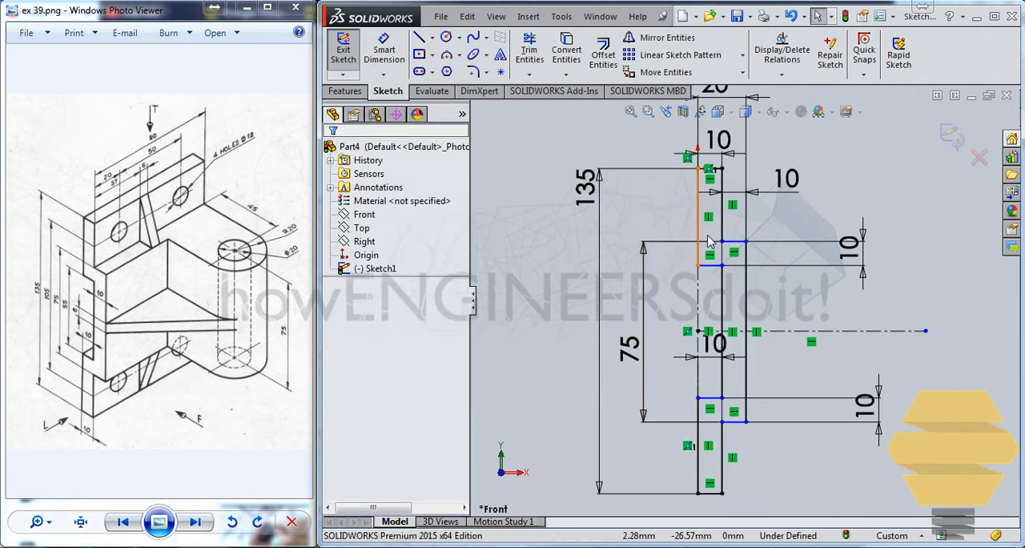
key(ctrl+z)
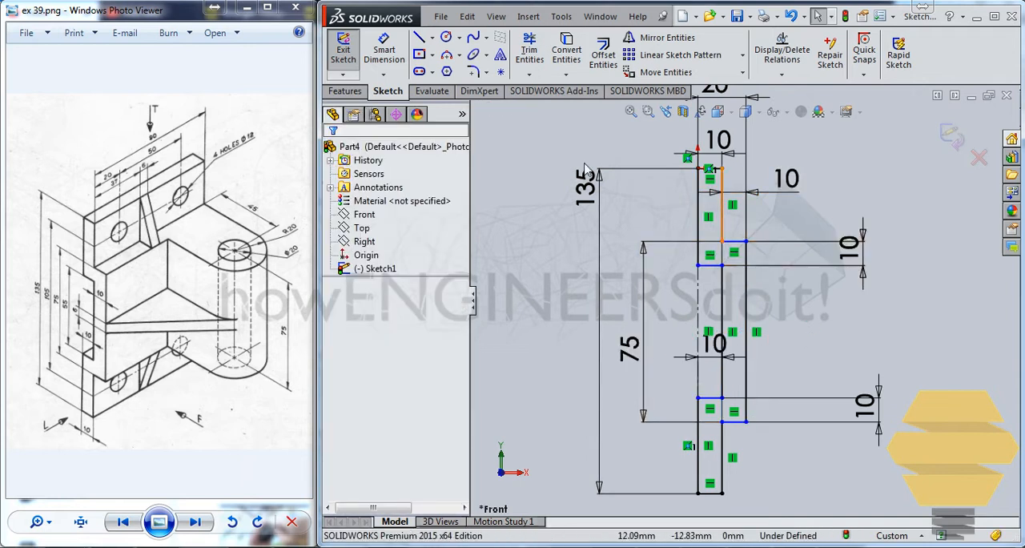
Draw a short centerline from the vertical centerline's midpoint to the midpoint of the protruding section's inner vertical line
click(431, 38)
click(445, 73)
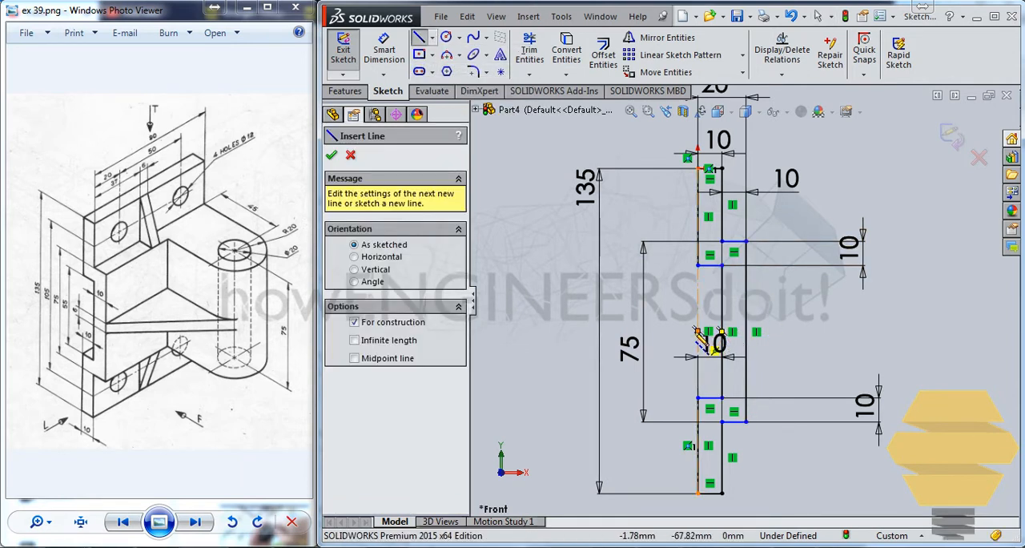
click(721, 332)
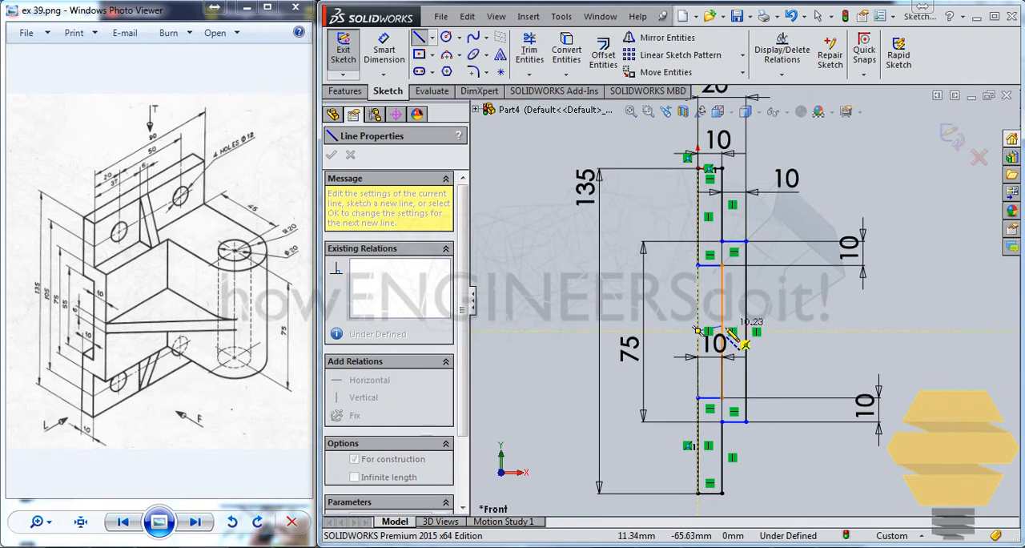
key(Escape)
key(Escape)
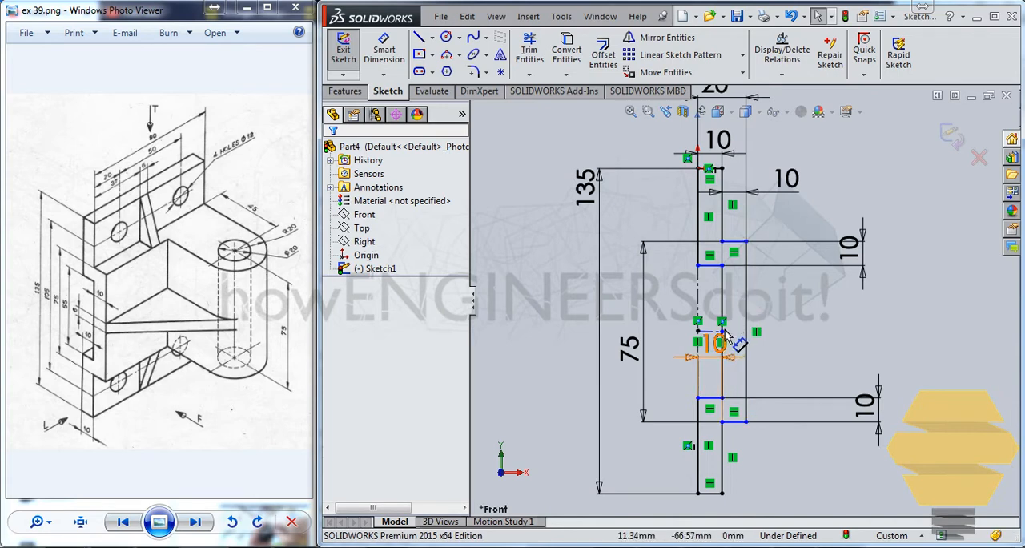
Examine the existing relations between the short centerline's outer endpoint and the inner vertical line
scroll(723, 340, down, 3)
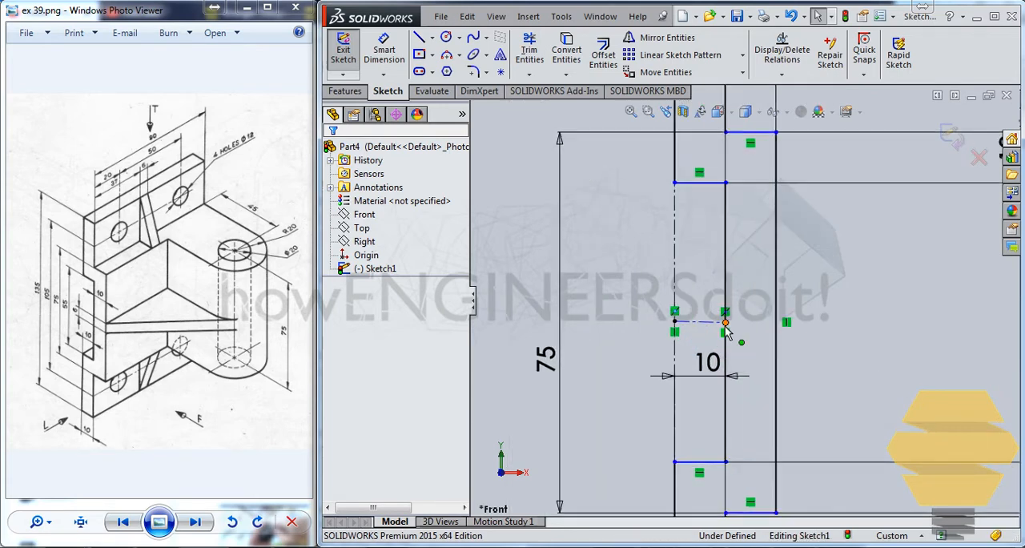
click(725, 323)
ctrl+click(725, 275)
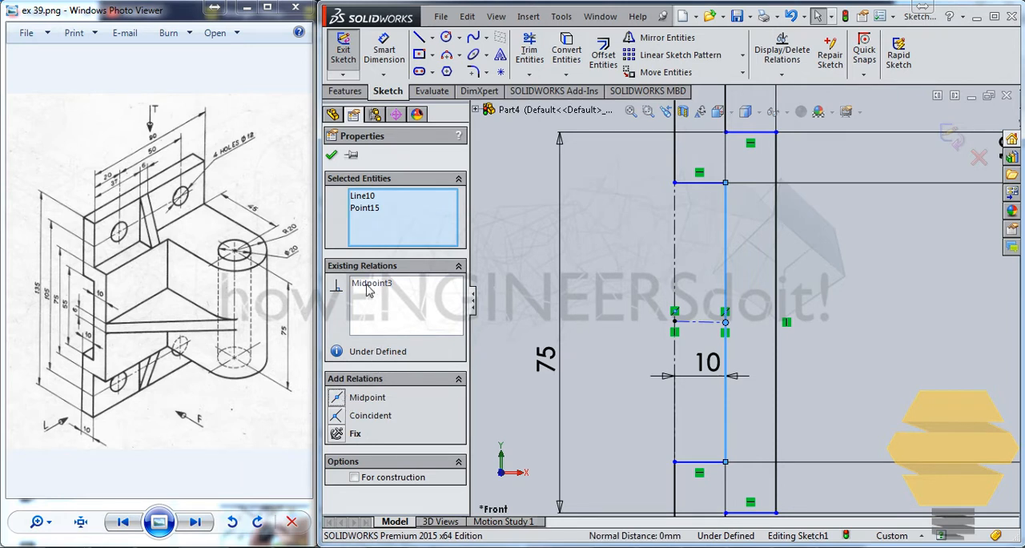
click(331, 154)
Shift the protruding section slightly upward by its lower inner corner to test how it is constrained
scroll(681, 314, up, 2)
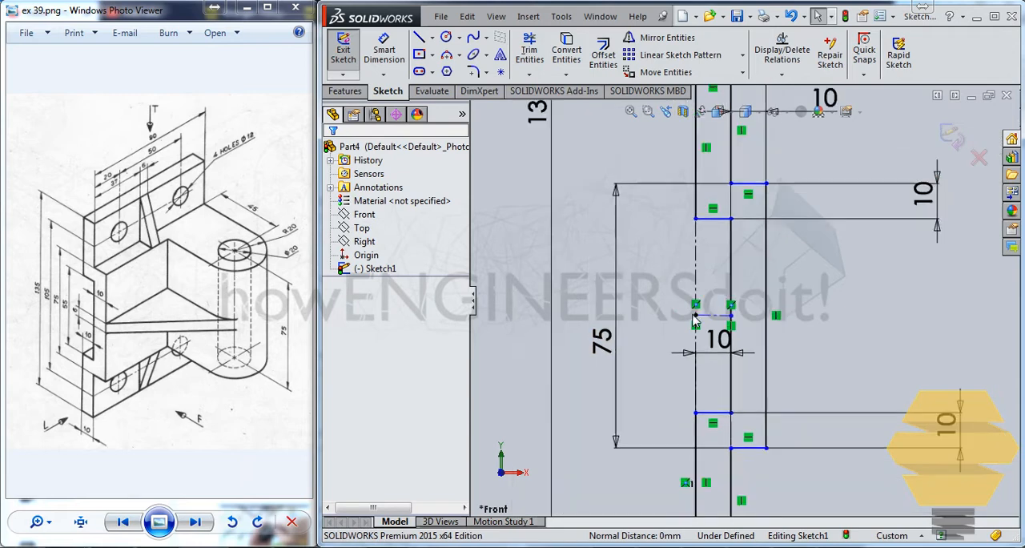
scroll(716, 293, up, 1)
scroll(721, 290, down, 2)
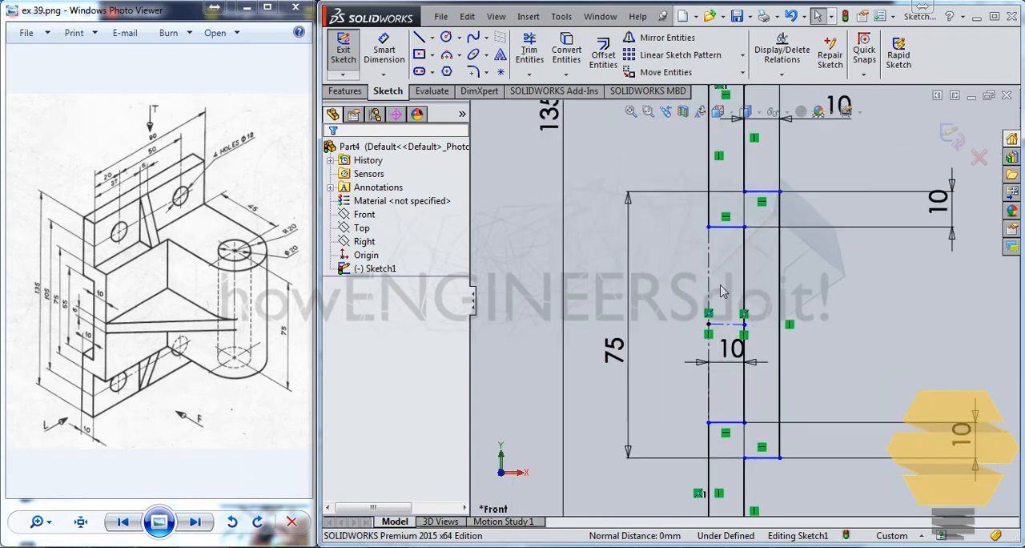
scroll(803, 318, up, 1)
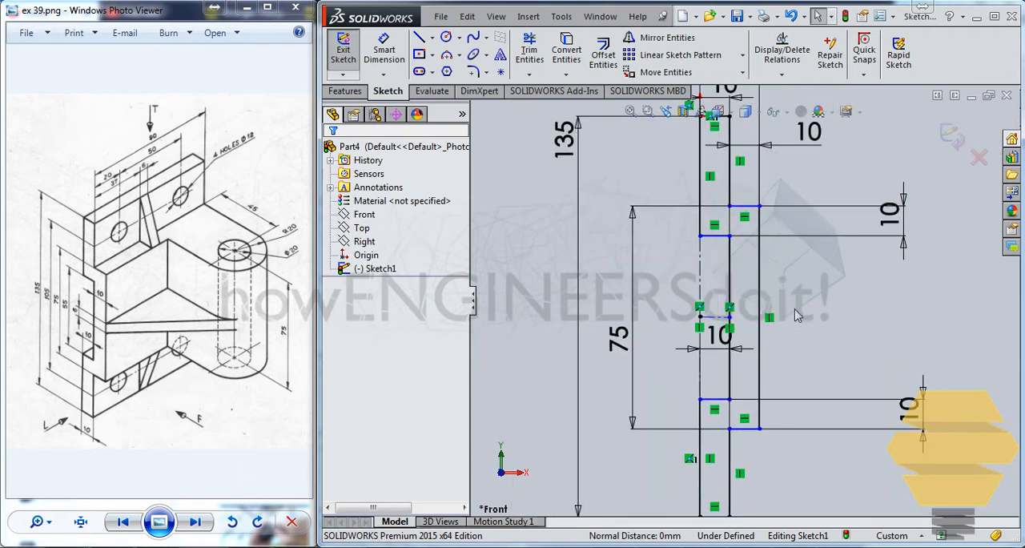
mouse_move(729, 398)
mouse_down()
mouse_move(739, 353)
mouse_move(741, 398)
mouse_move(761, 412)
mouse_move(754, 397)
mouse_up()
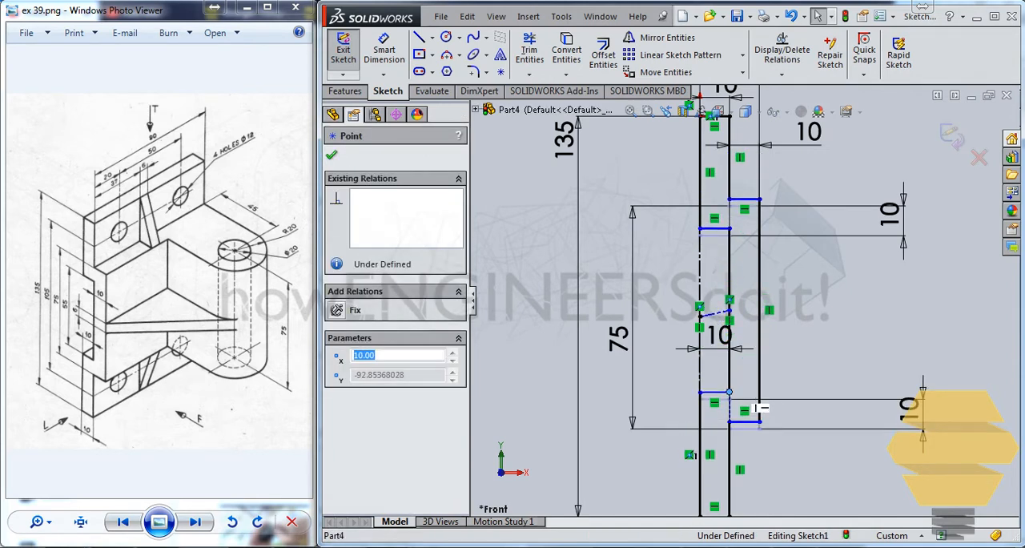
click(750, 304)
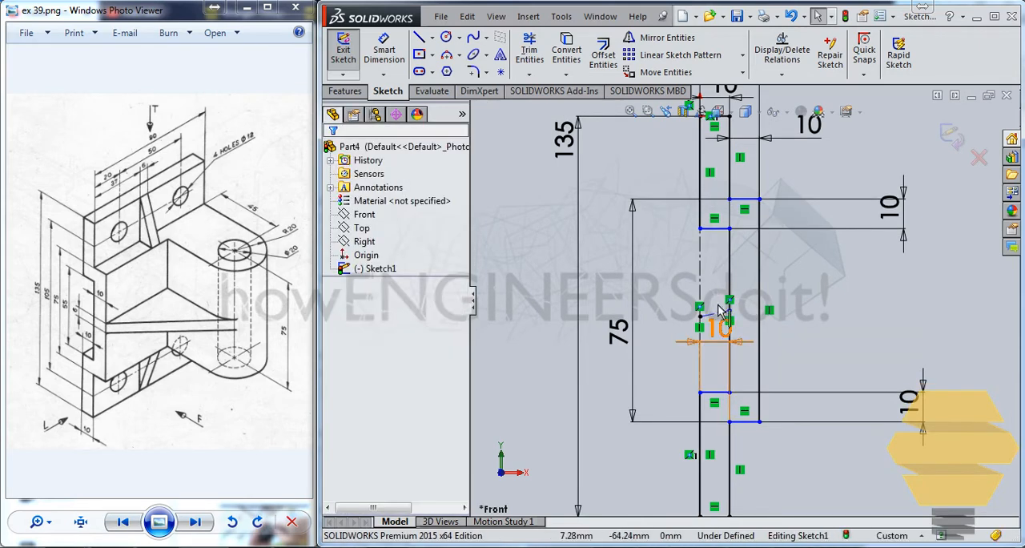
Add a Horizontal relation to the short centerline so the protruding section is centred on the 135 mm height
scroll(713, 312, down, 3)
click(718, 319)
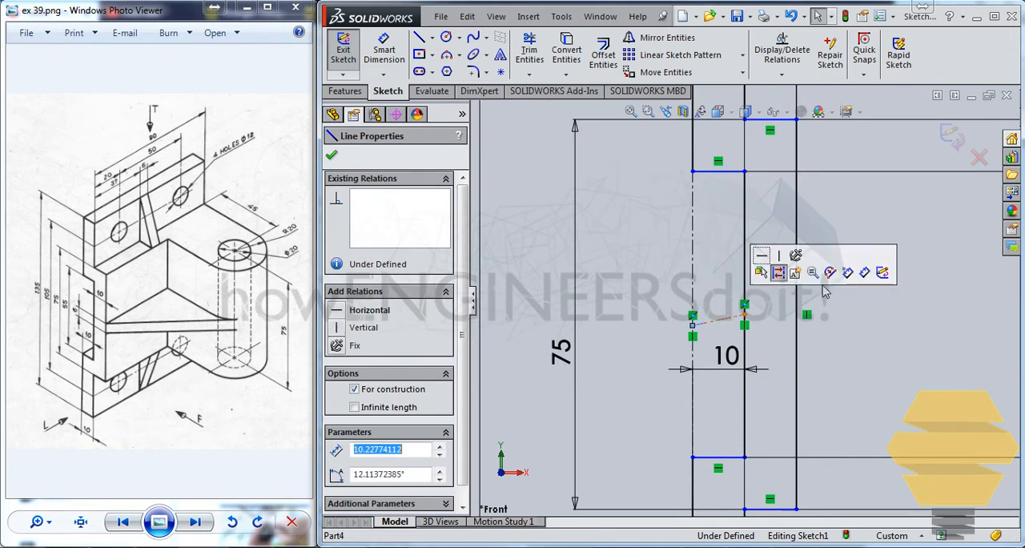
click(763, 258)
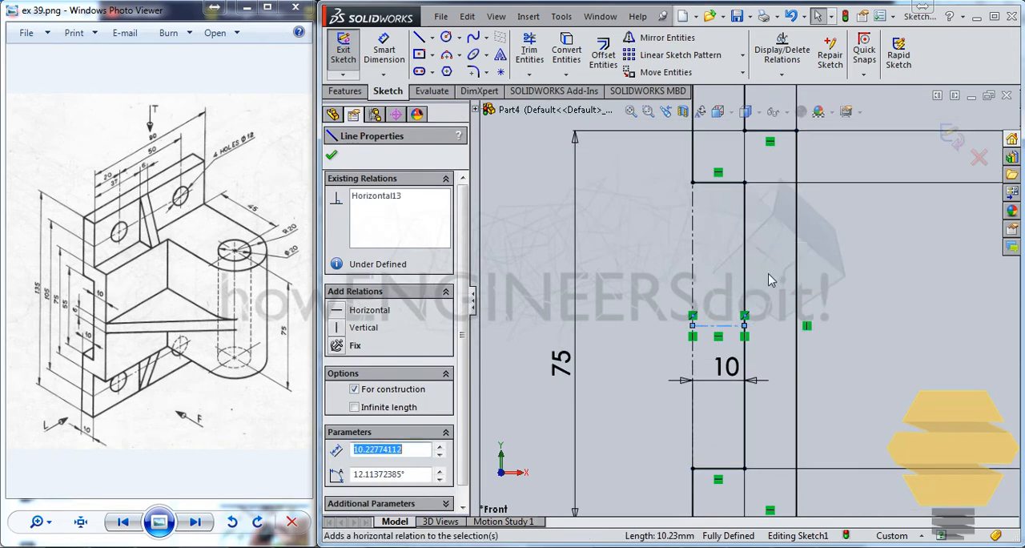
scroll(756, 264, up, 4)
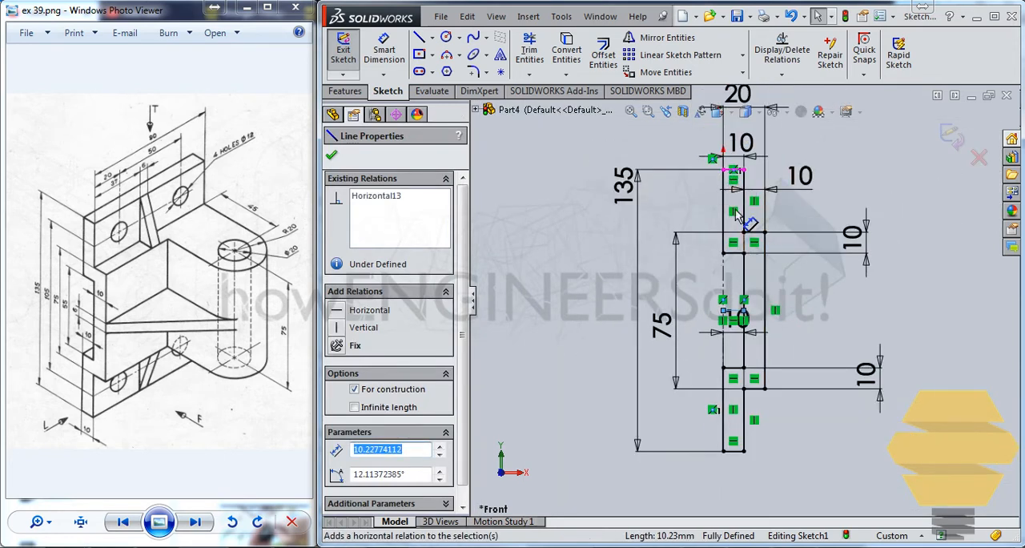
Examine how the vertical and short centerlines position the protruding section within the profile sketch
key(Escape)
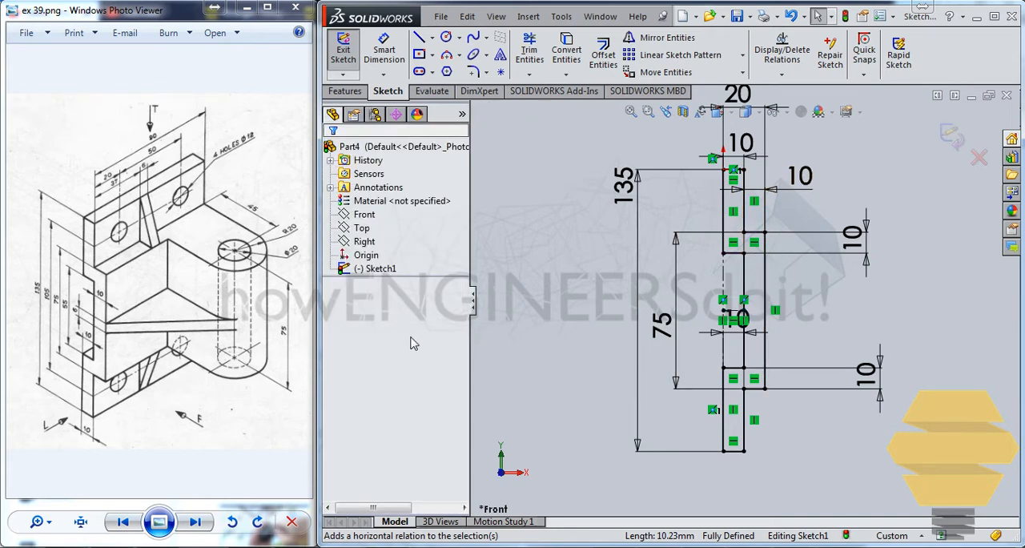
scroll(737, 312, down, 3)
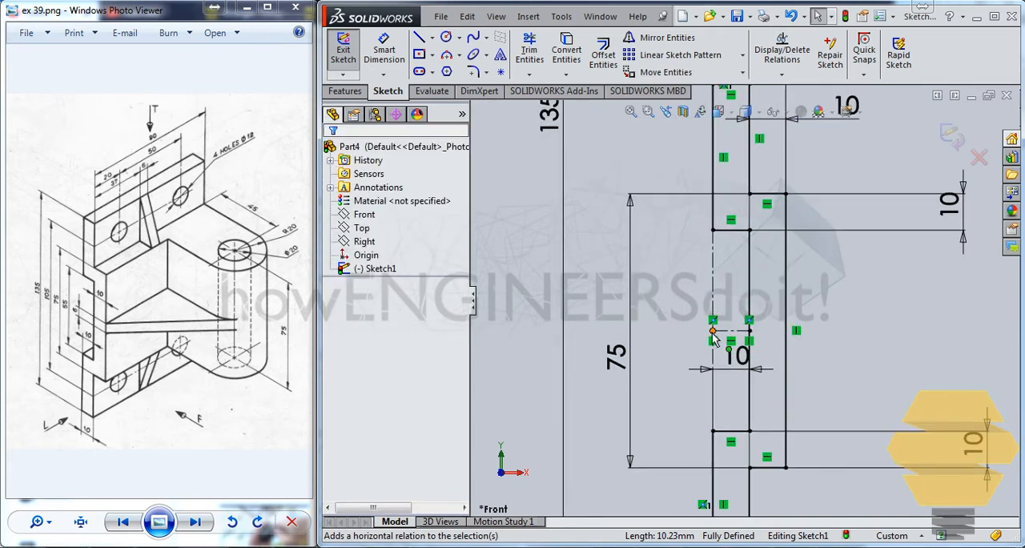
scroll(735, 240, up, 4)
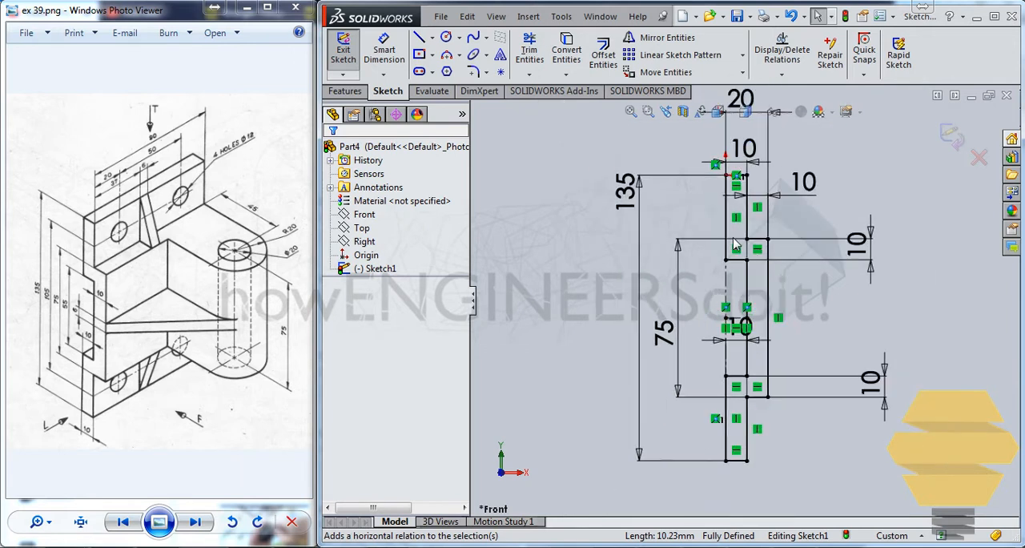
scroll(737, 224, down, 2)
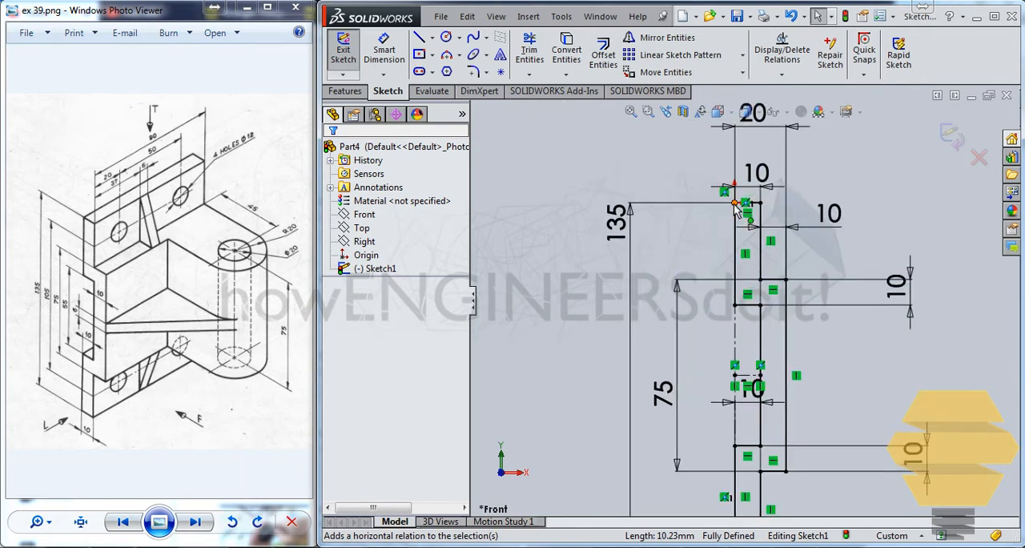
scroll(736, 456, down, 1)
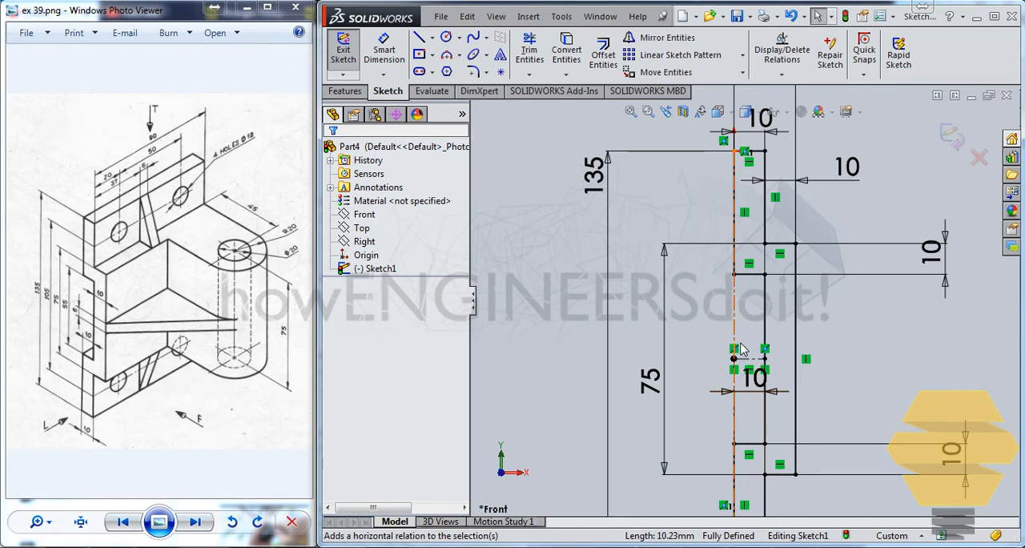
ctrl+middle_drag(757, 325, 752, 286)
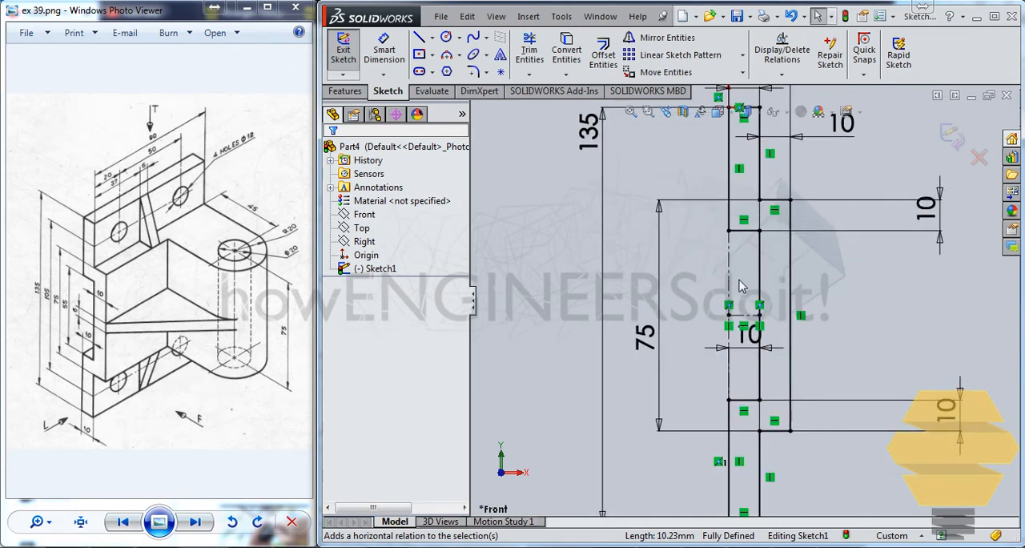
scroll(740, 293, up, 2)
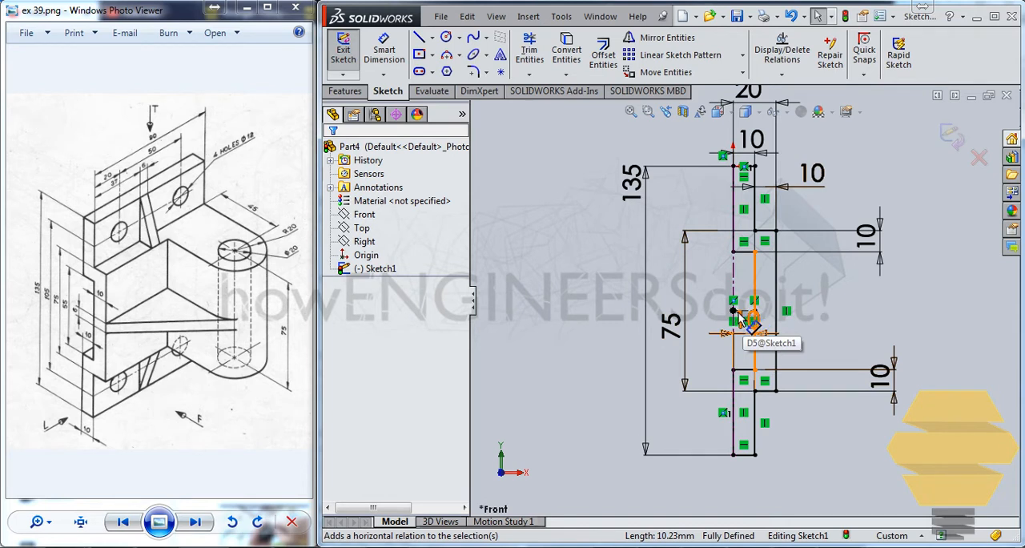
scroll(743, 319, down, 2)
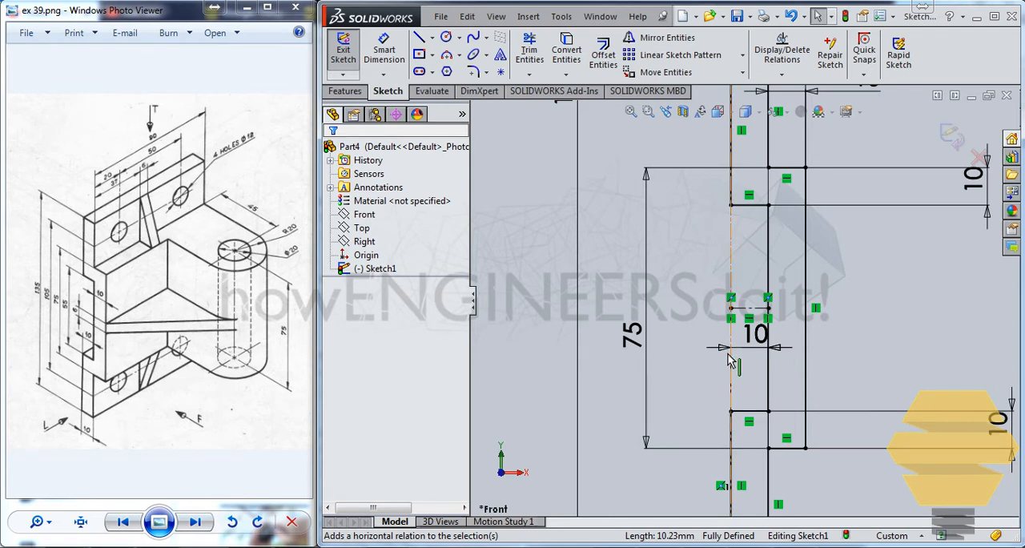
scroll(737, 352, up, 3)
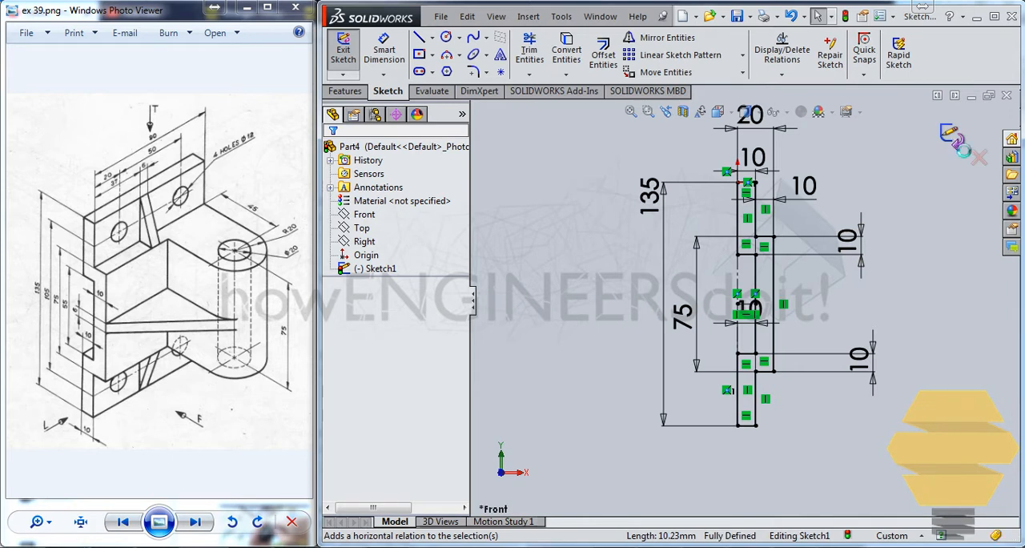
Exit the profile sketch and extrude it as a blind boss, 45 mm in each of two directions
click(953, 138)
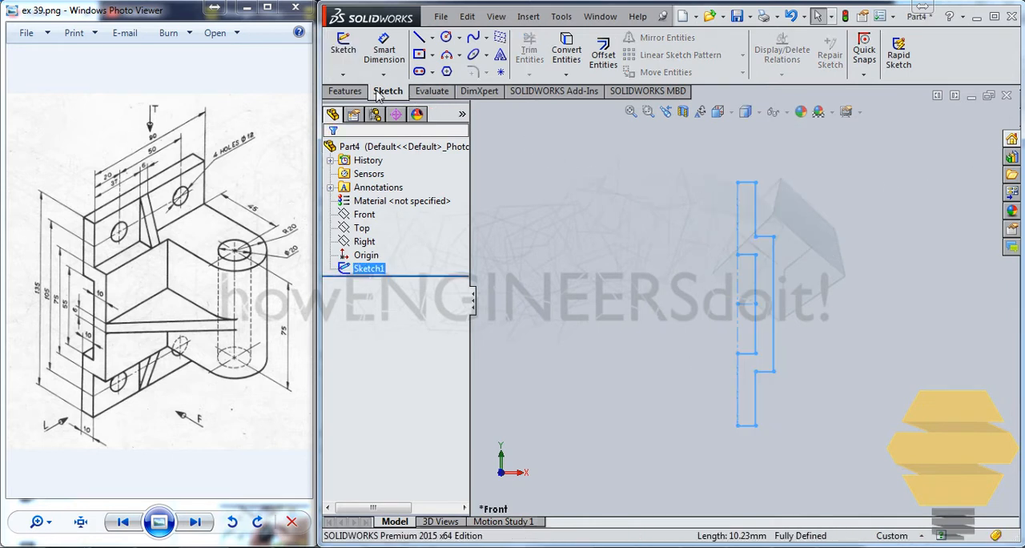
click(344, 90)
click(351, 51)
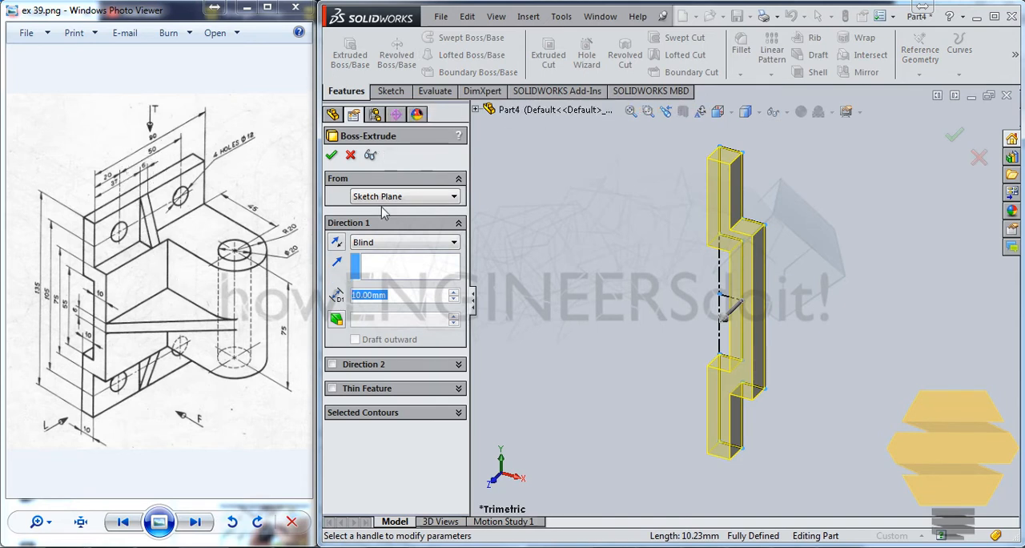
text(45)
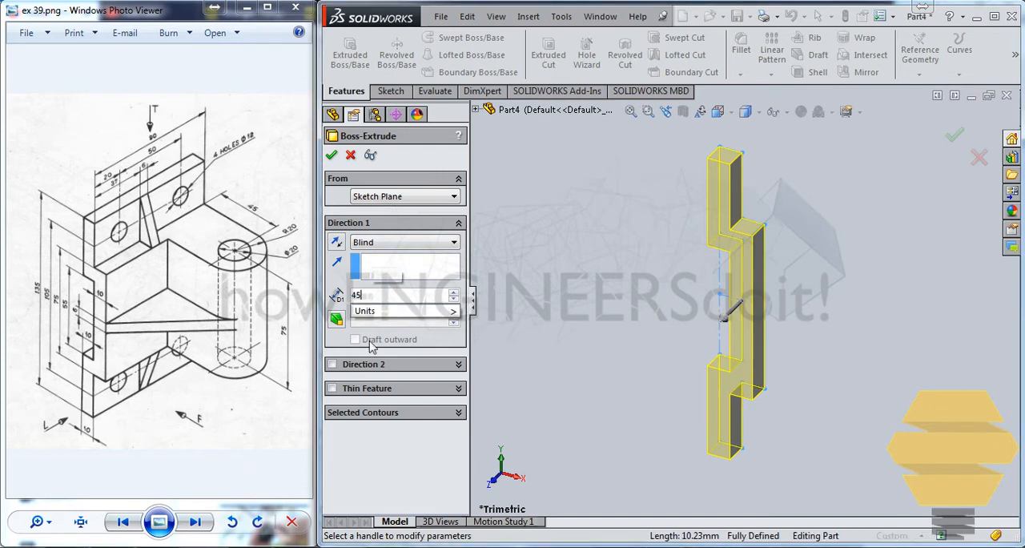
click(376, 365)
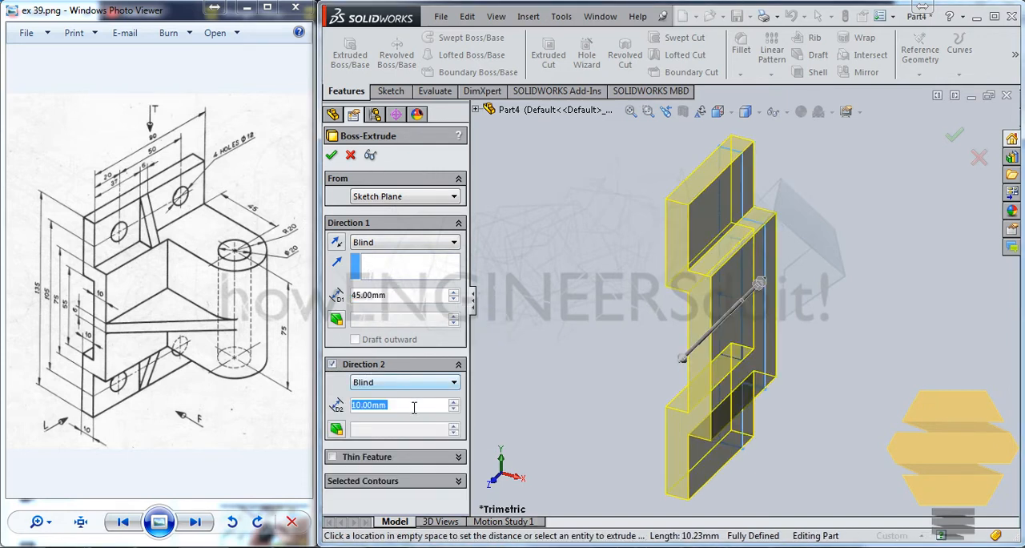
text(45)
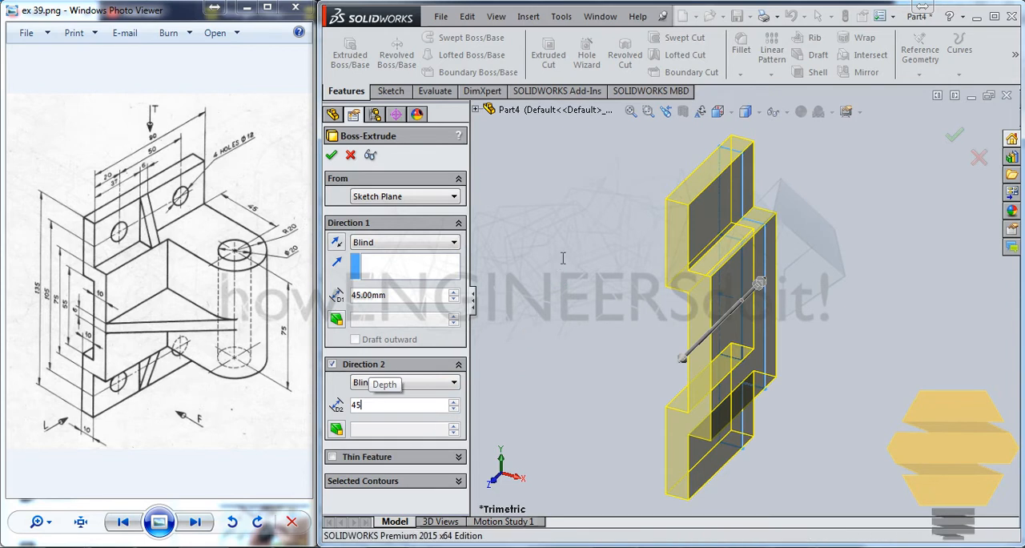
key(Return)
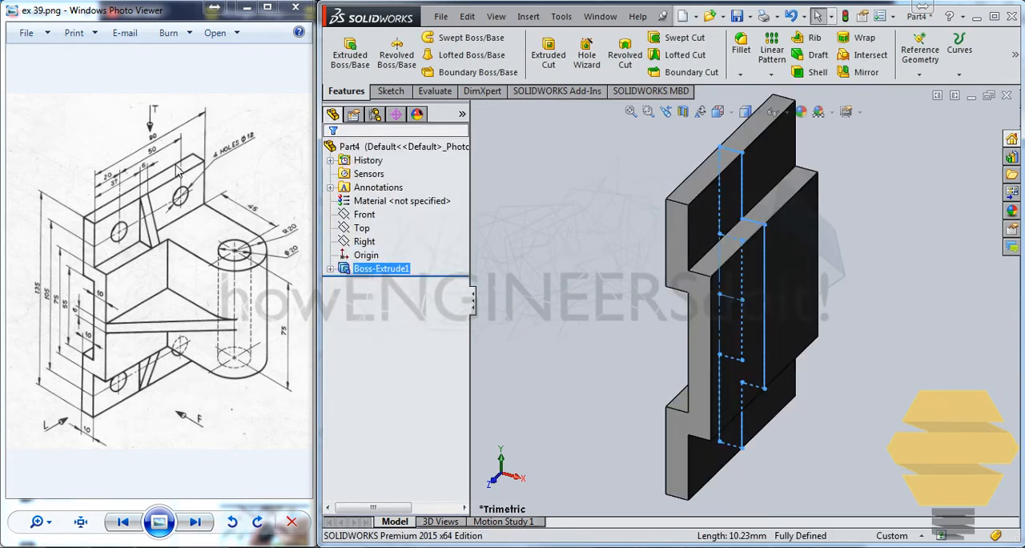
click(581, 206)
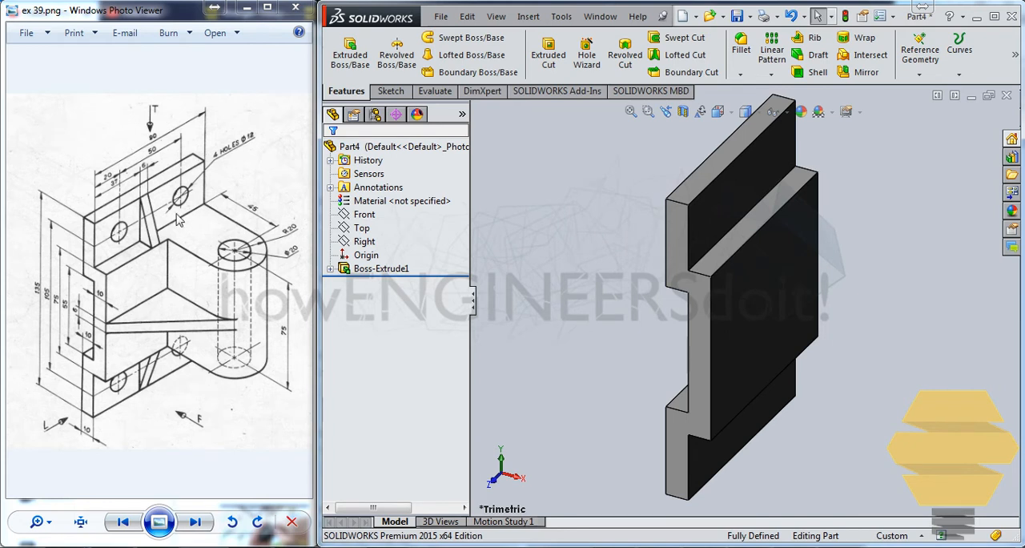
Start a new sketch on the outer face of the plate's raised middle section
middle_drag(788, 263, 748, 273)
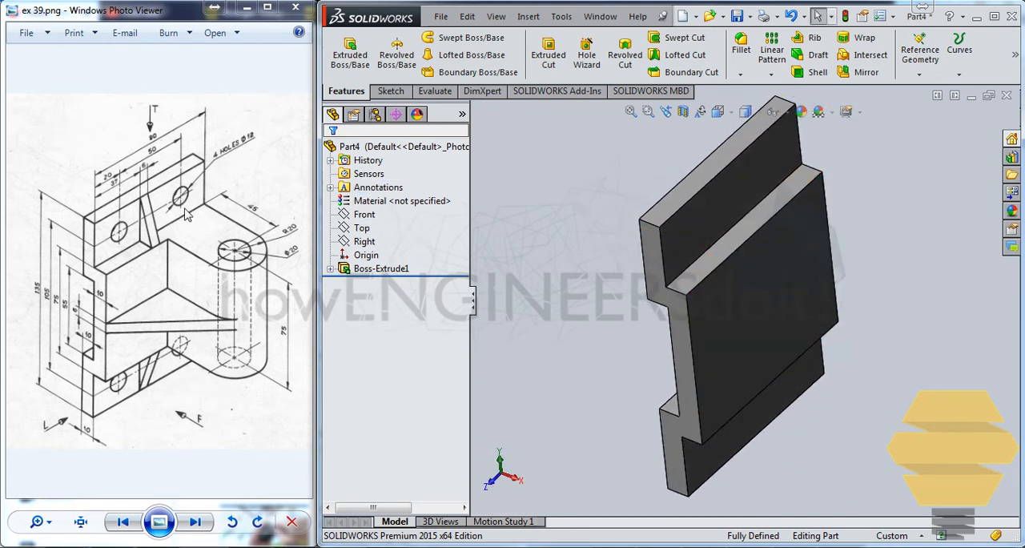
middle_drag(620, 209, 648, 212)
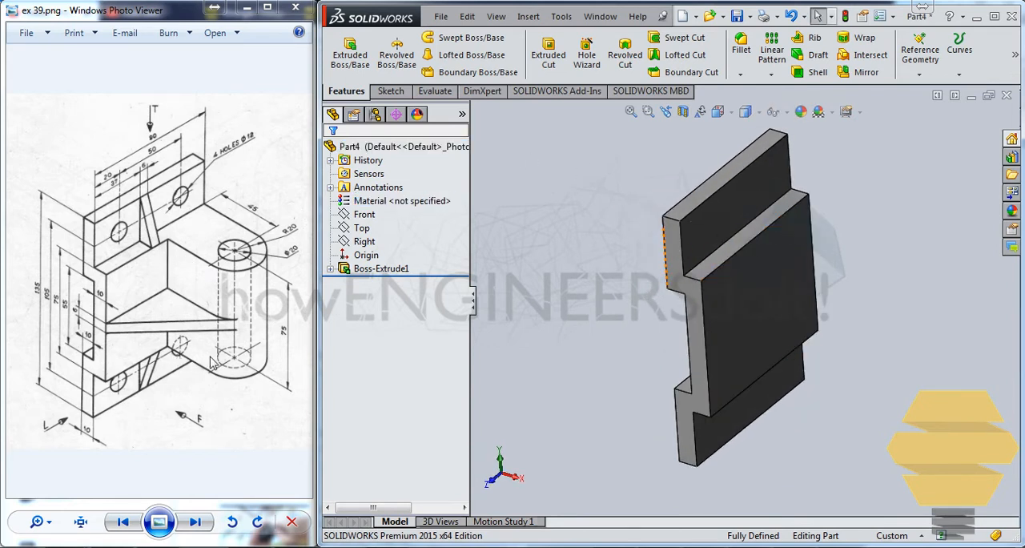
click(799, 245)
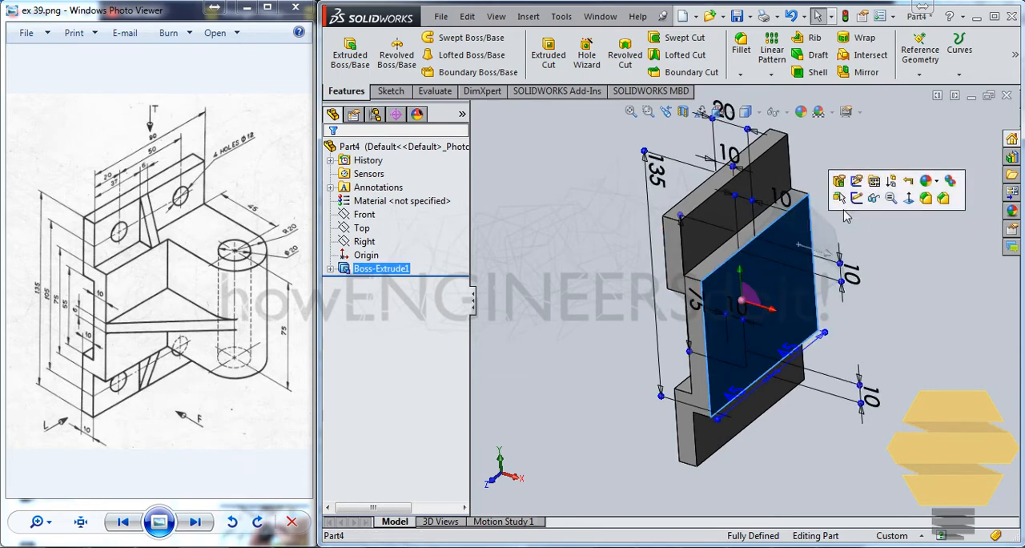
click(856, 199)
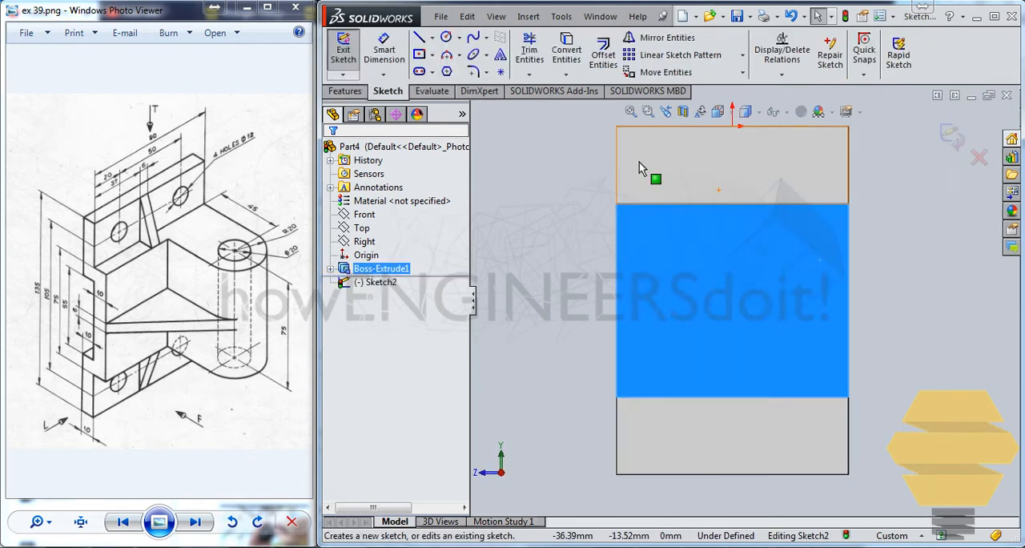
click(419, 55)
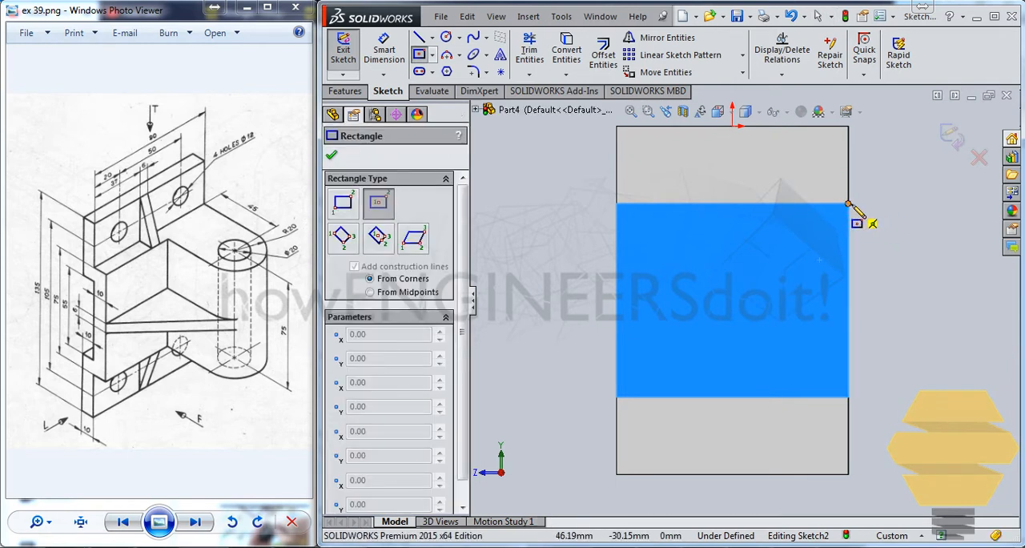
click(848, 204)
key(Escape)
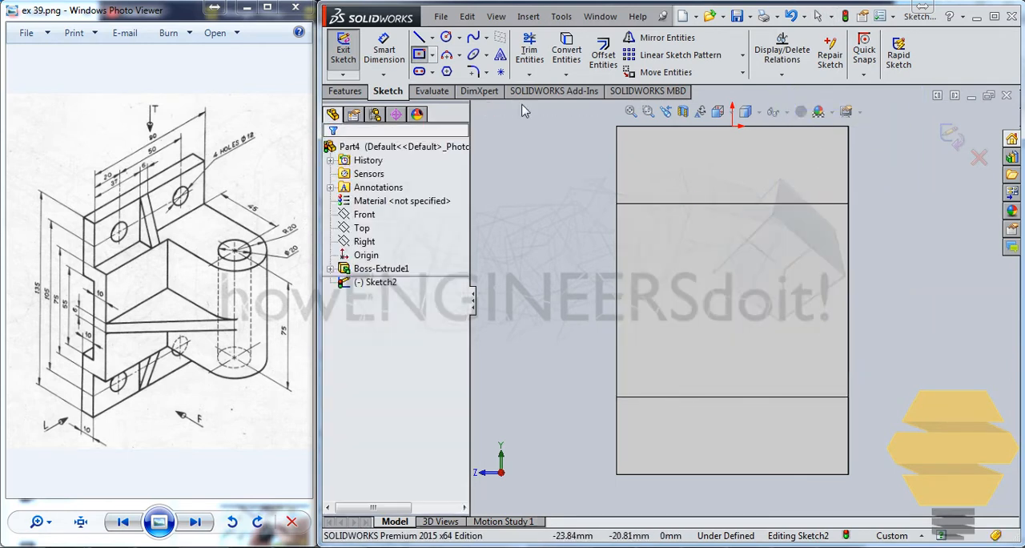
Draw a corner rectangle about 34 mm wide from the raised face's upper corner, spanning the face's full 75 mm height
click(432, 59)
click(428, 69)
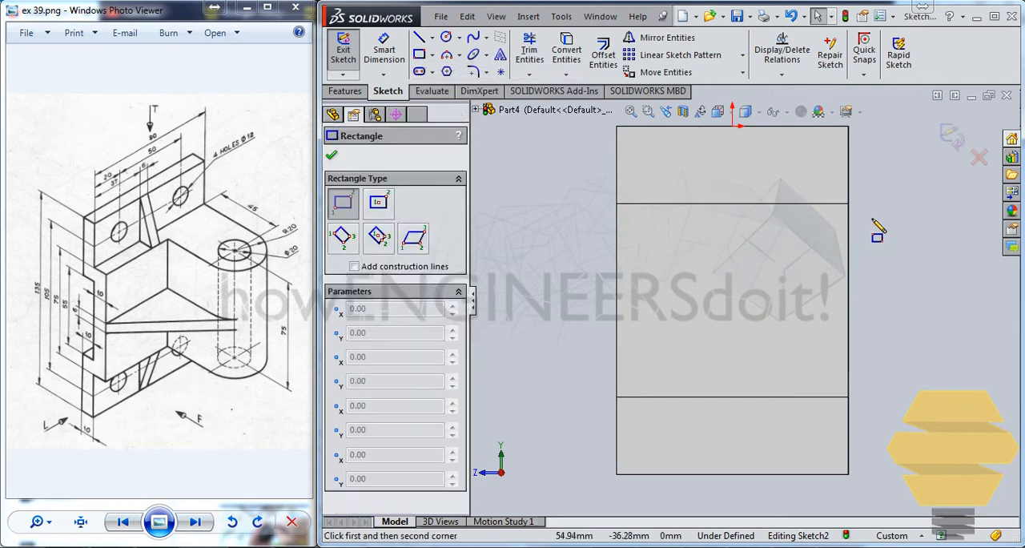
click(849, 204)
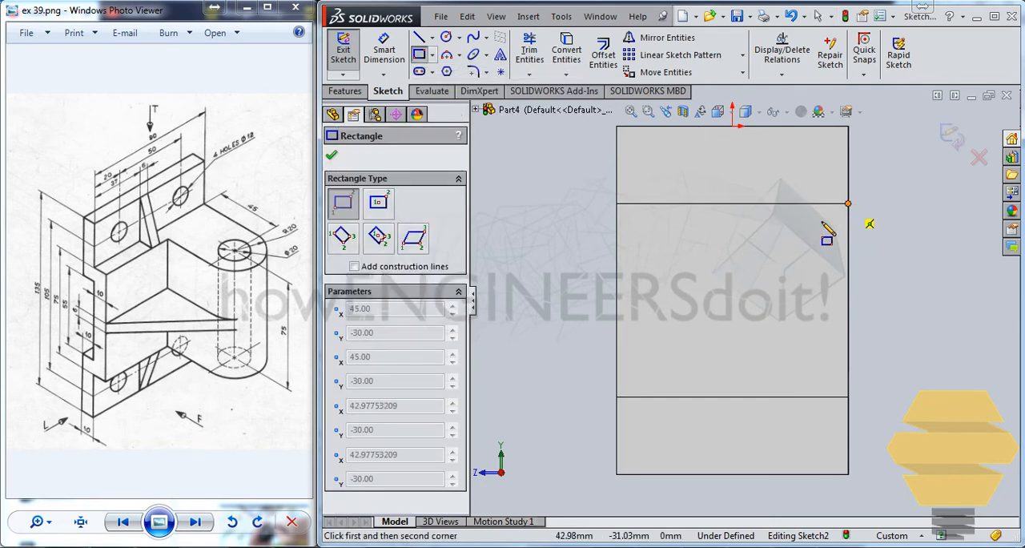
click(758, 396)
Dimension the rectangle's width as 40 mm and exit the sketch
click(383, 50)
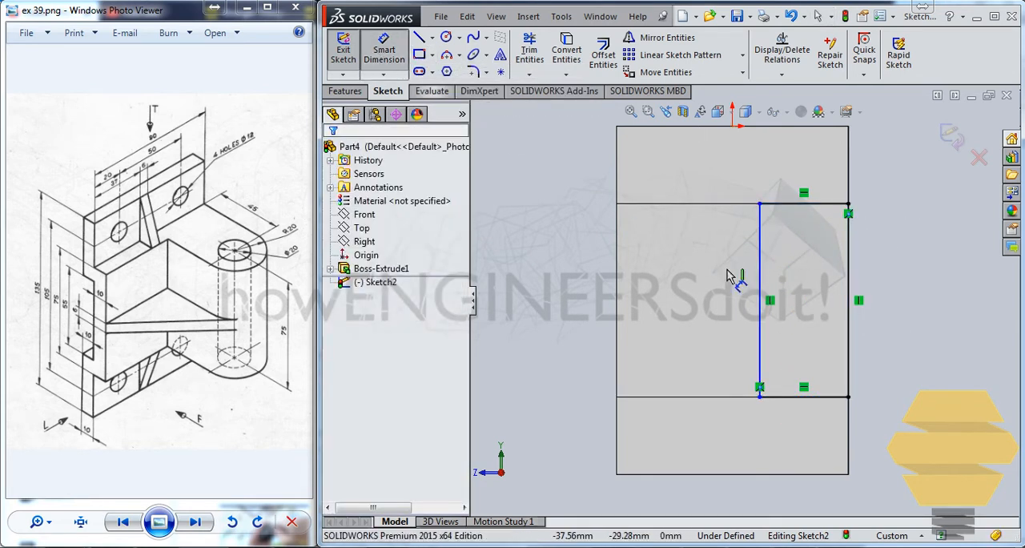
click(828, 395)
click(930, 357)
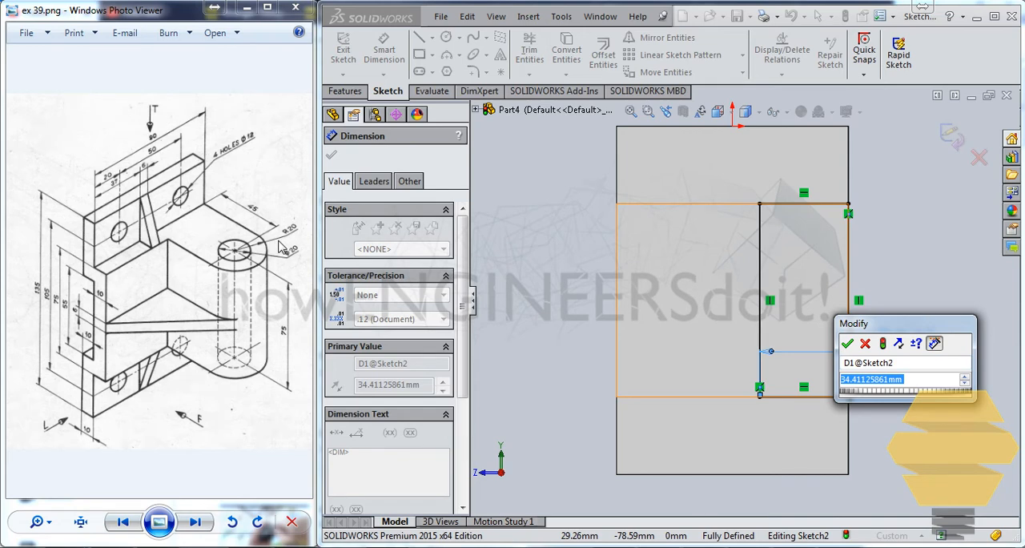
text(40)
key(Return)
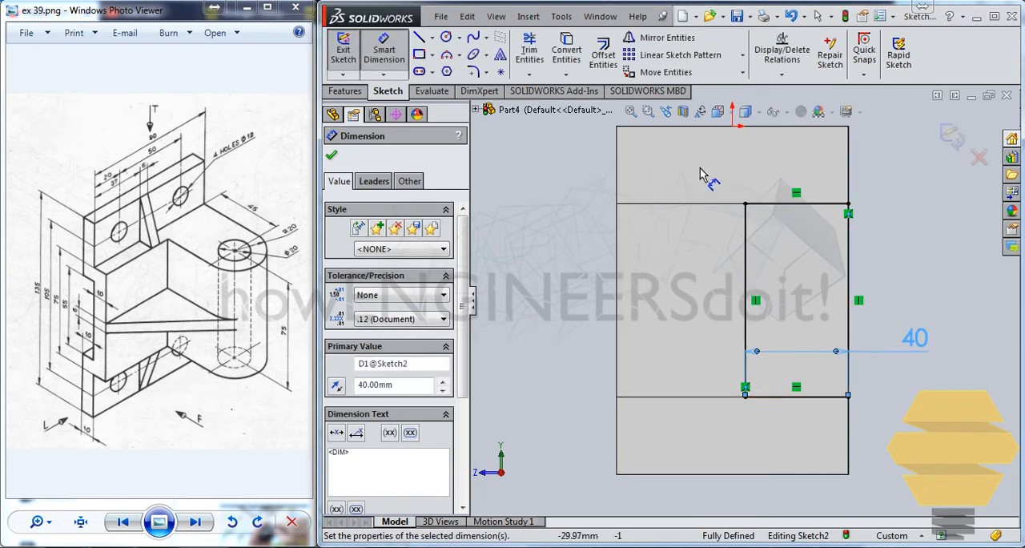
click(701, 170)
click(946, 144)
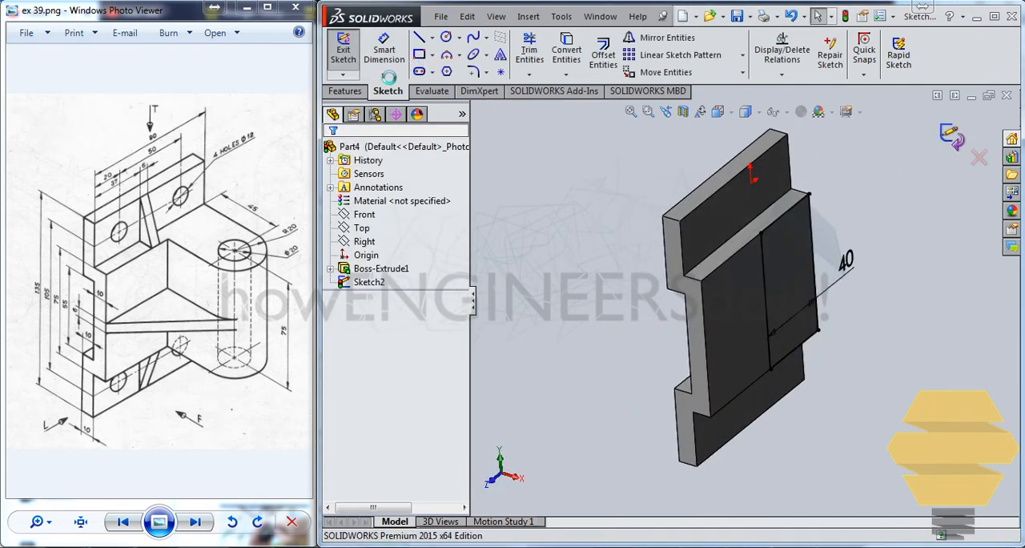
Extrude the rectangle 65 mm outward from the raised face as a merged blind boss and check the feature's settings
click(350, 52)
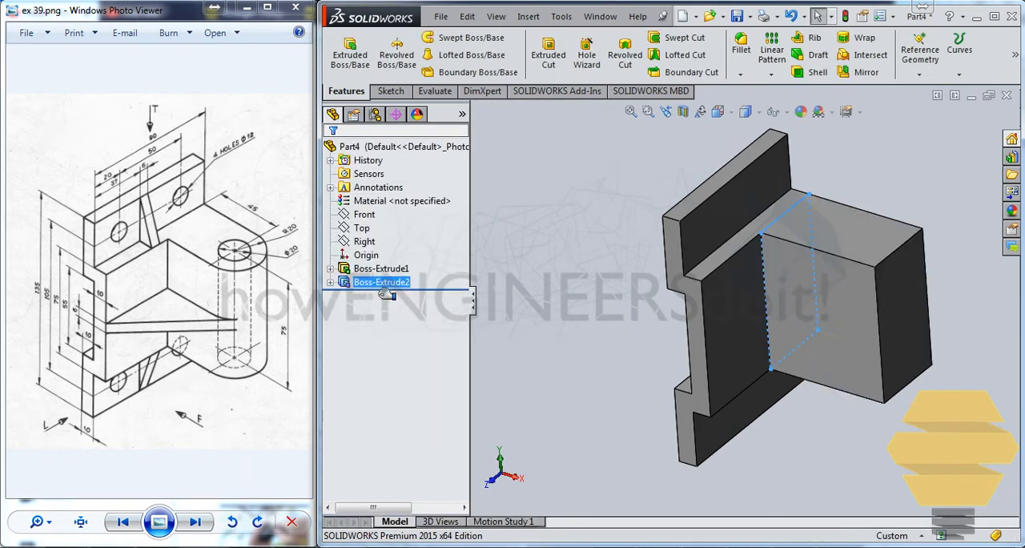
right_click(401, 280)
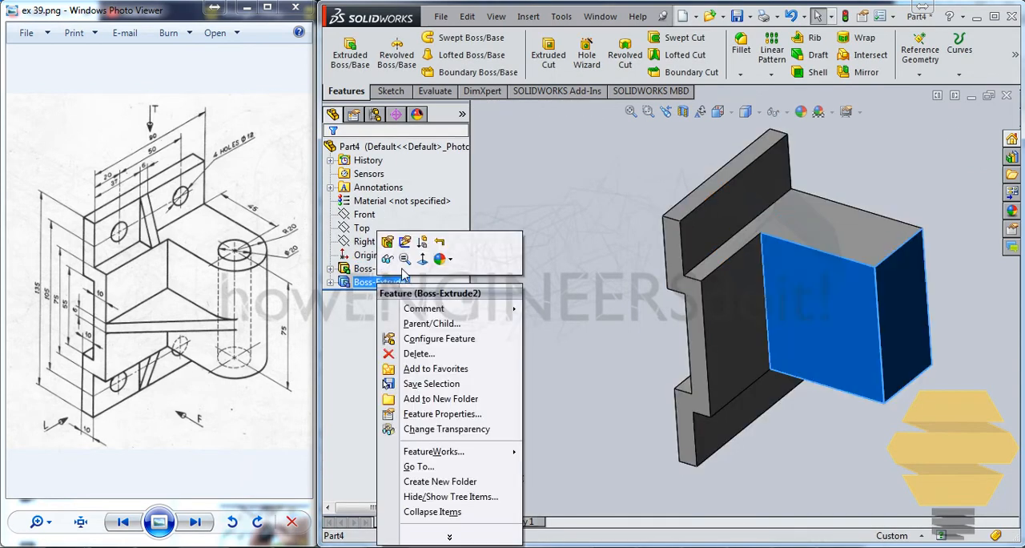
click(388, 241)
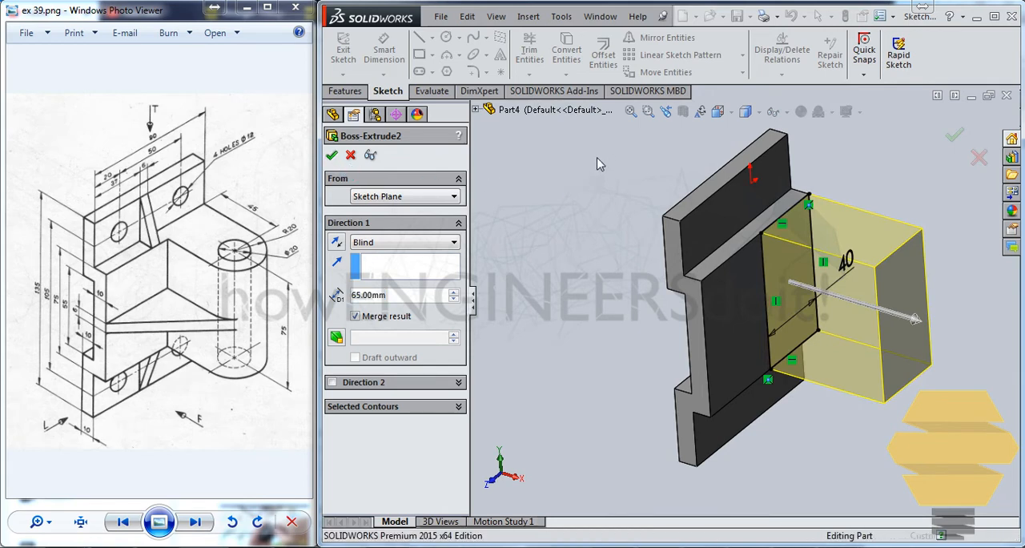
key(Return)
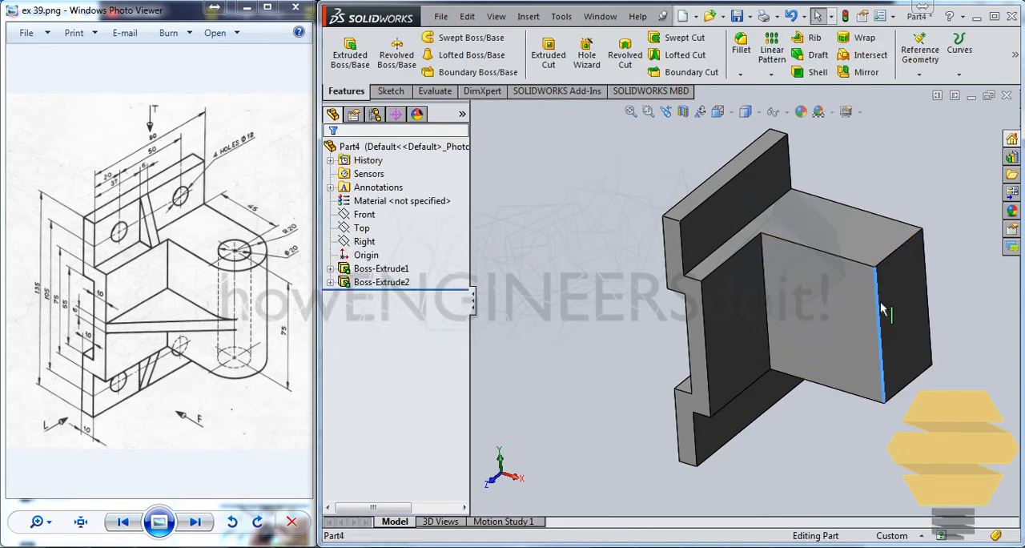
Fillet the two vertical edges at the block's outer end with a 20 mm radius
middle_drag(881, 310, 849, 324)
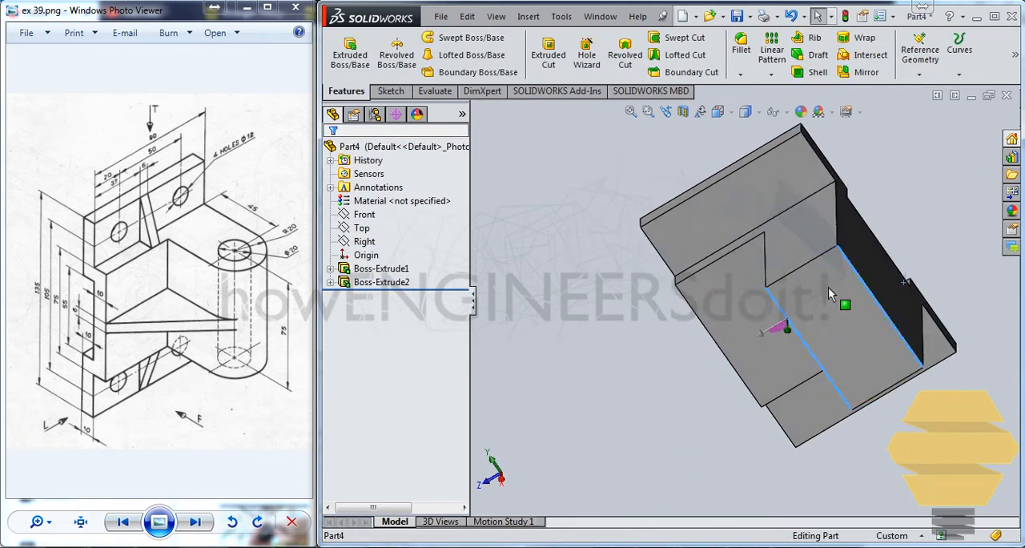
middle_drag(810, 266, 853, 240)
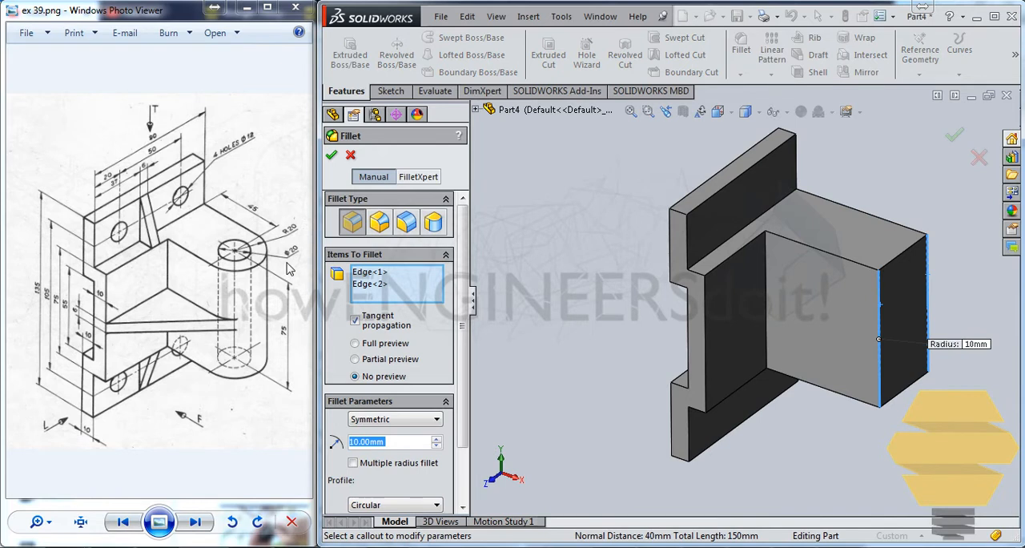
text(200)
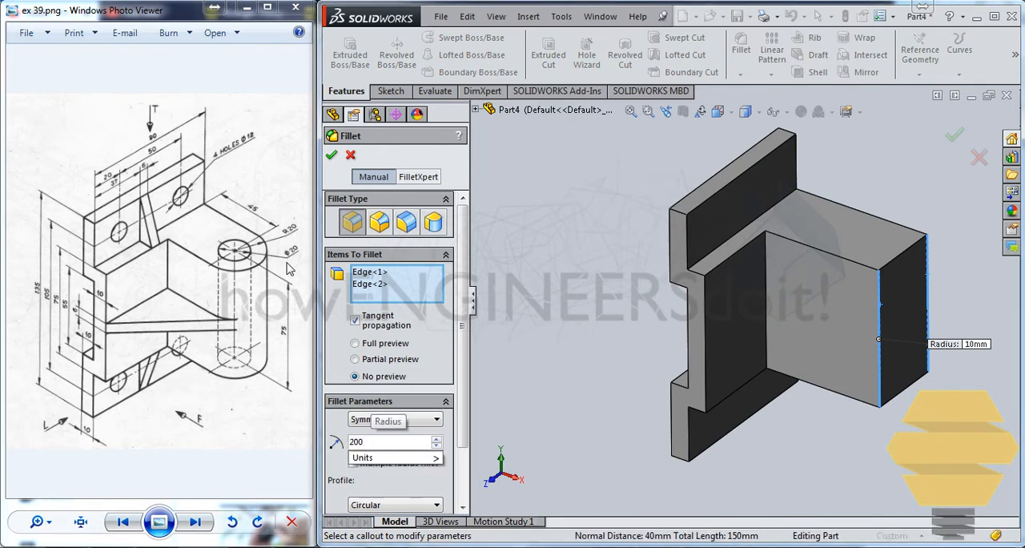
key(BackSpace)
key(Return)
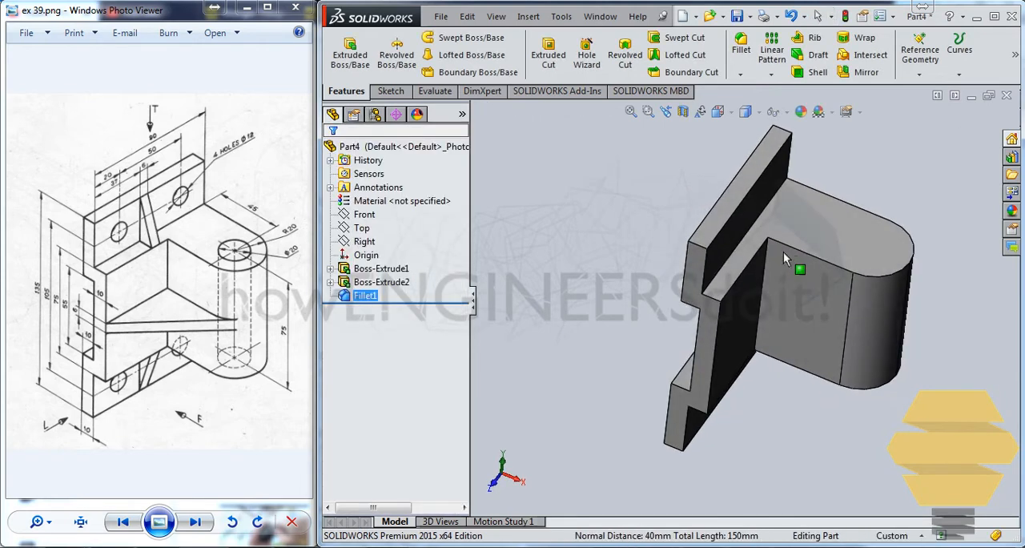
Sketch a circle about 17 mm in diameter on the block's upper face, centred on the rounded end
click(895, 242)
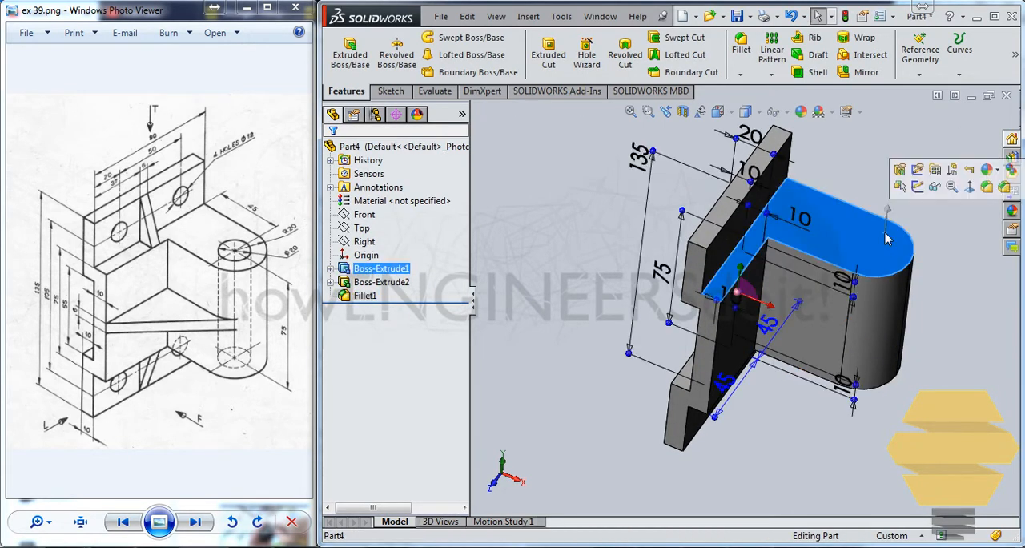
click(914, 180)
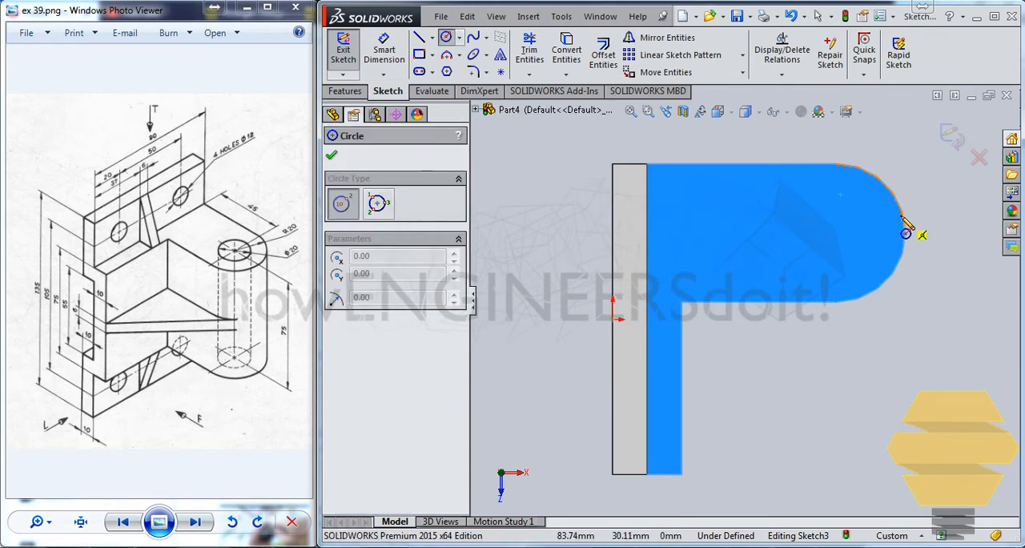
click(837, 233)
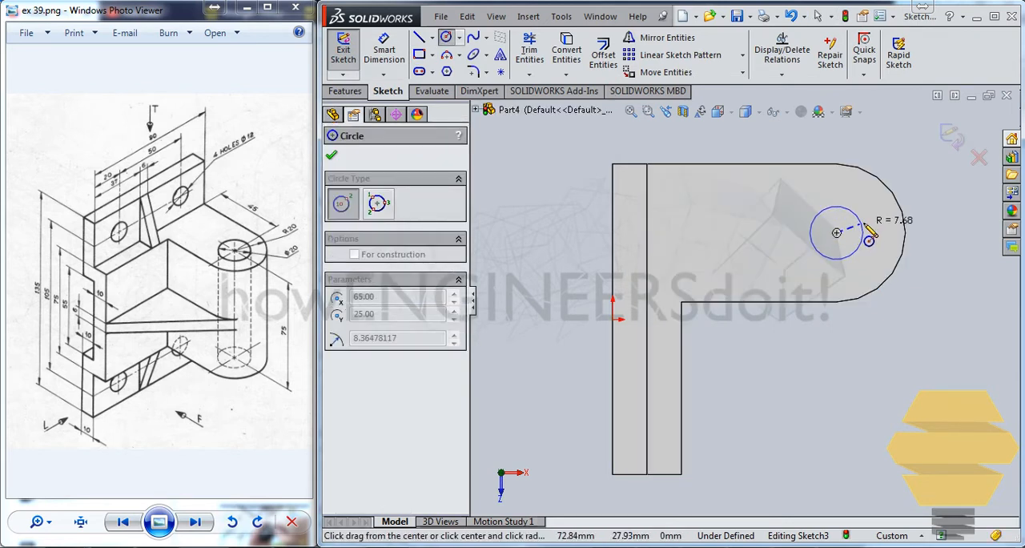
click(861, 245)
Dimension the diameter of the circle on the block's rounded end and exit the sketch
click(384, 50)
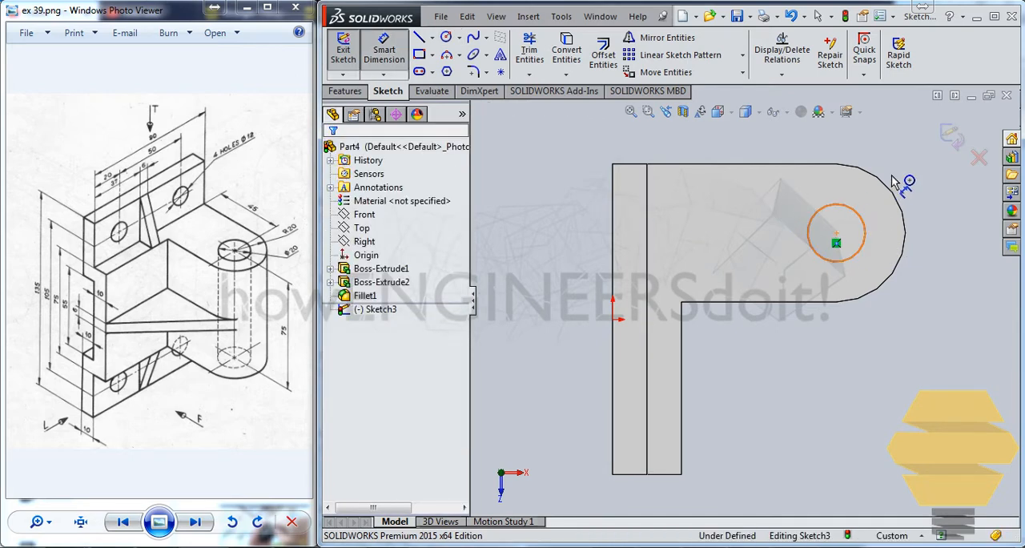
click(863, 218)
click(894, 164)
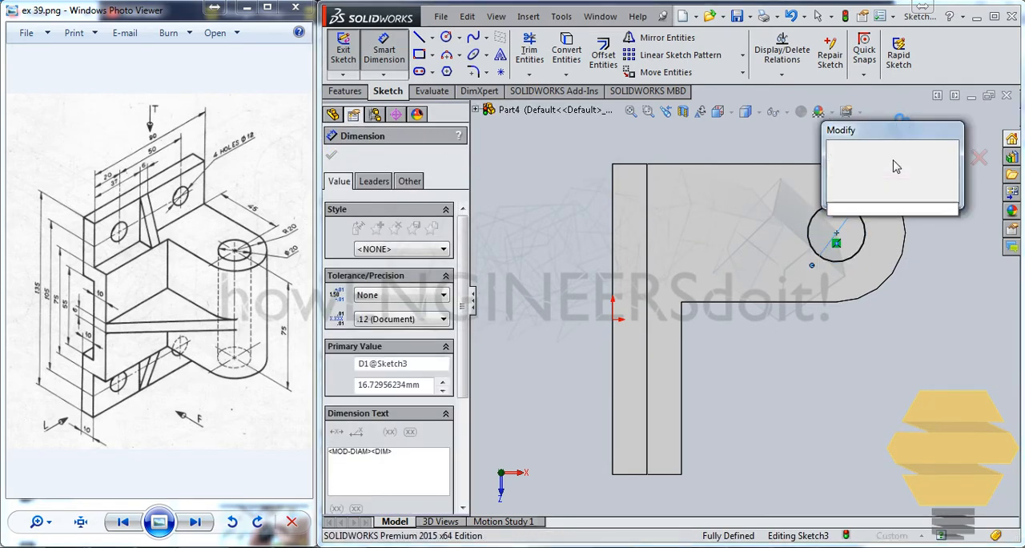
key(Return)
click(950, 137)
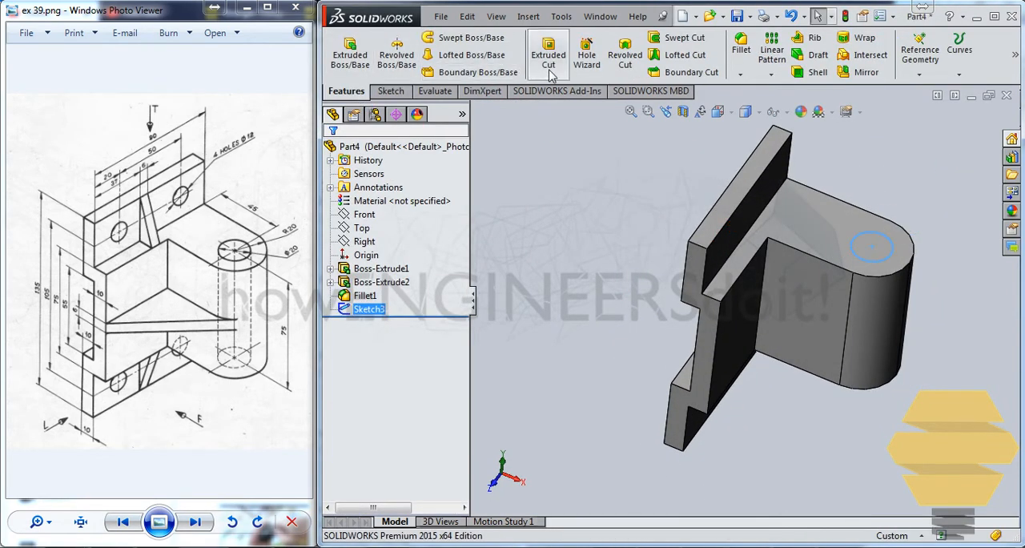
Cut the circle through the block's rounded end using the Up To Next end condition
click(548, 55)
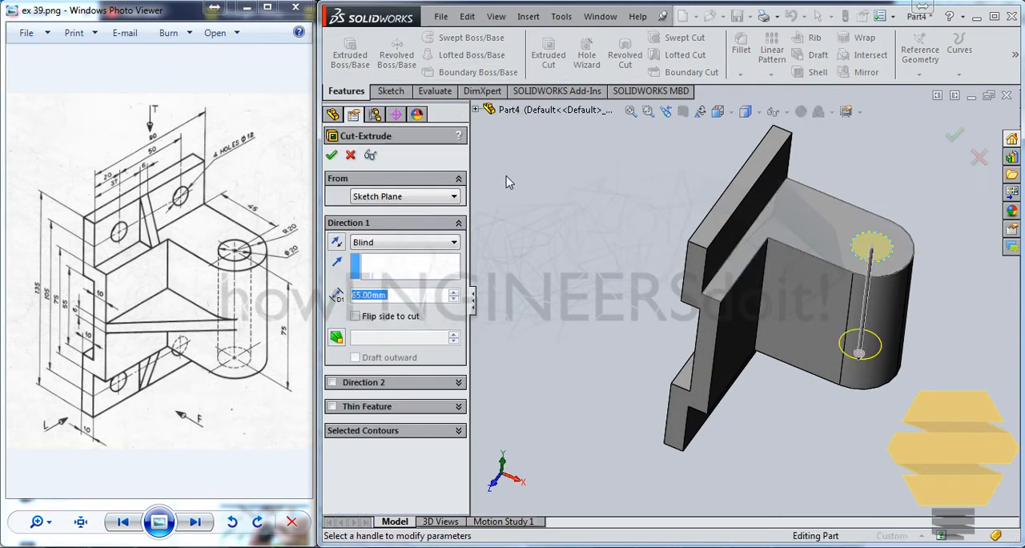
click(379, 243)
click(389, 293)
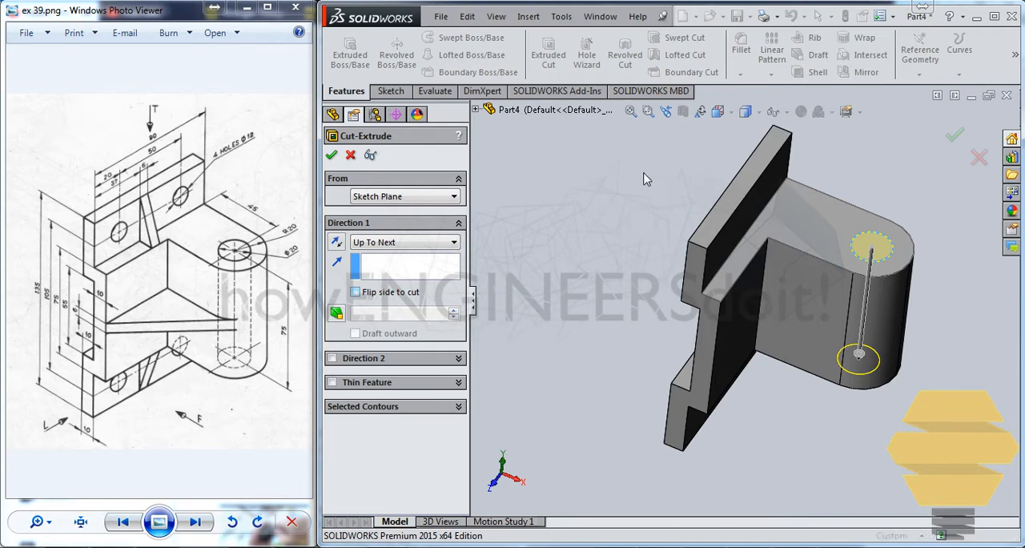
key(Return)
key(Return)
Begin another extruded cut on the upper flange's front face and sketch a circle about 18 mm in diameter near its free end
middle_drag(714, 342, 692, 317)
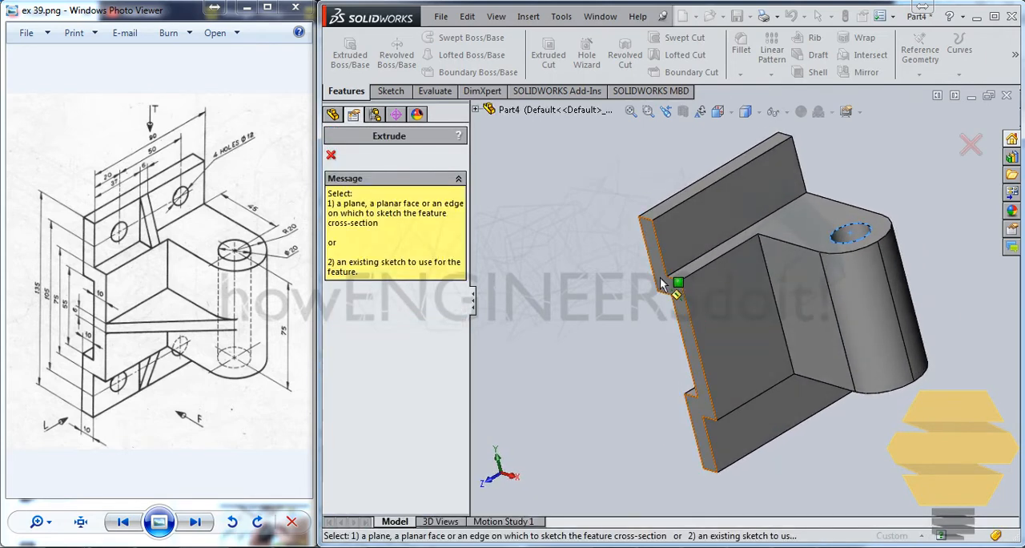
middle_drag(661, 284, 679, 272)
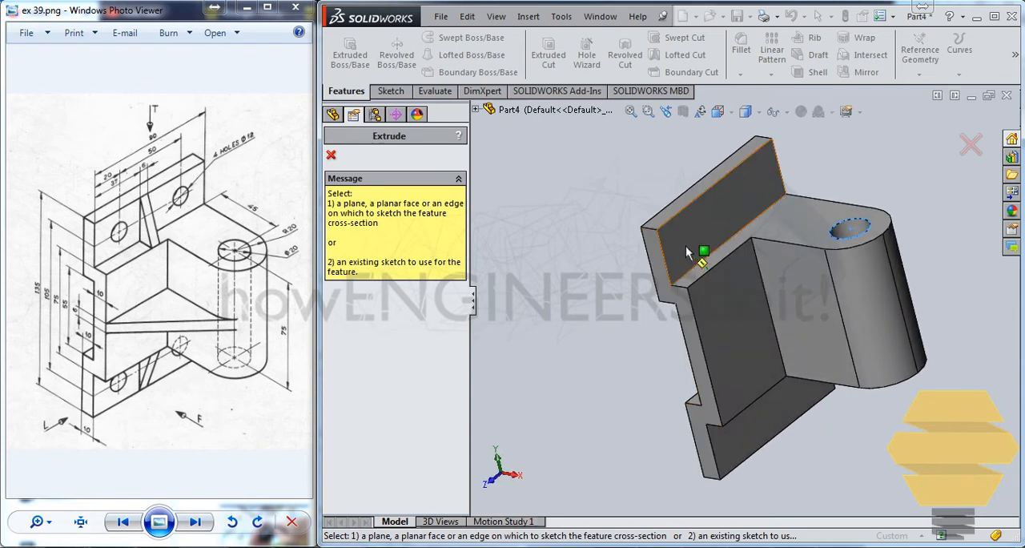
click(686, 253)
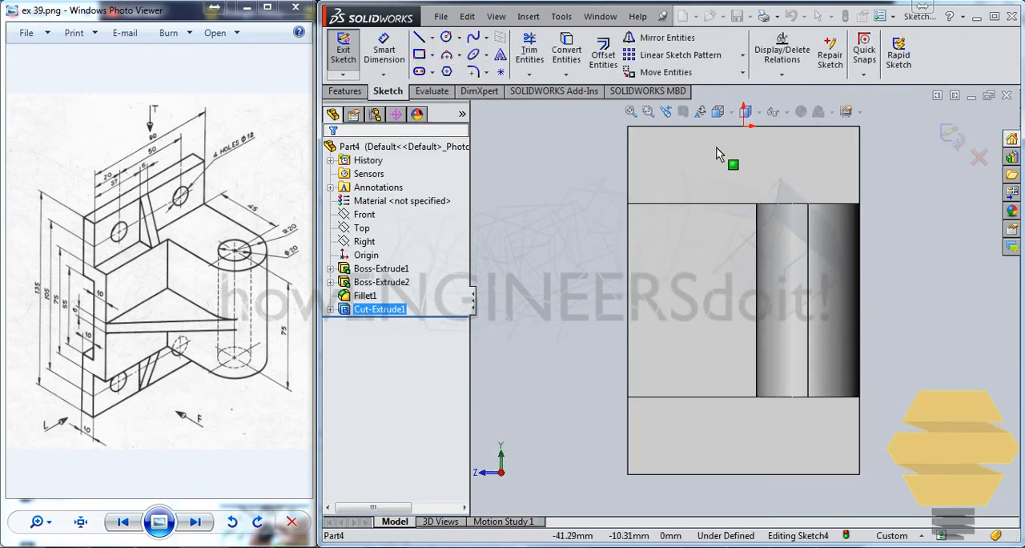
click(446, 37)
click(665, 163)
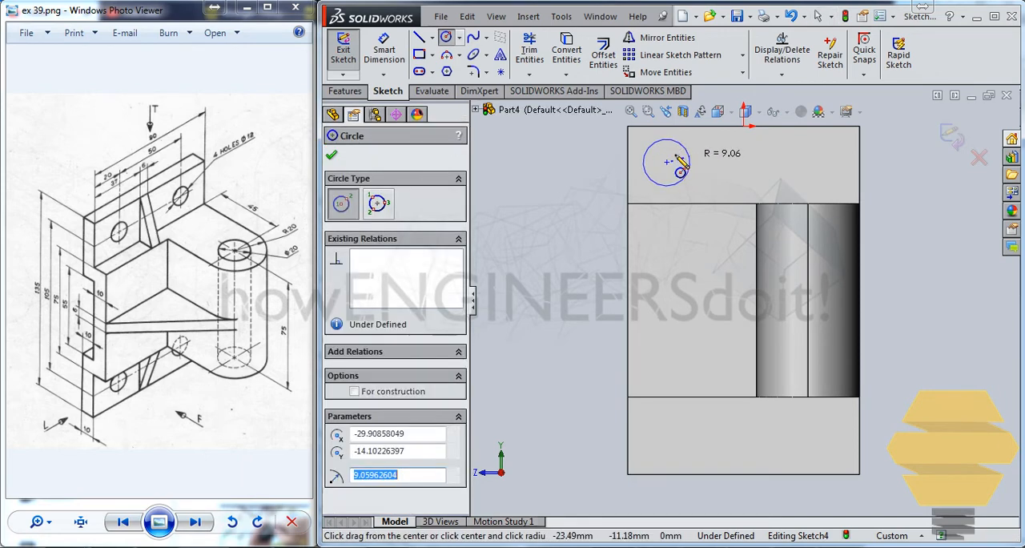
click(681, 171)
Dimension the flange circle's diameter as 12 mm
click(384, 49)
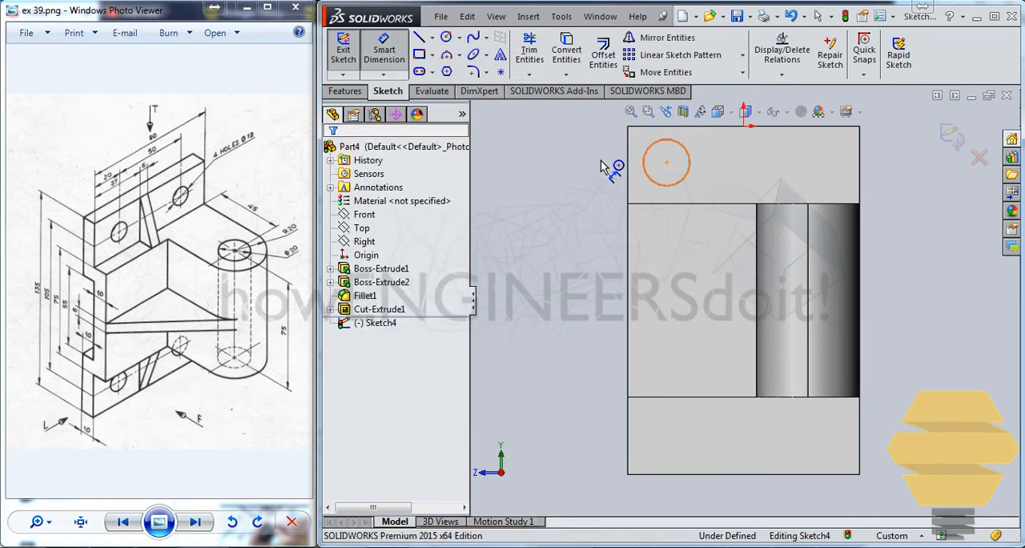
click(642, 162)
click(617, 178)
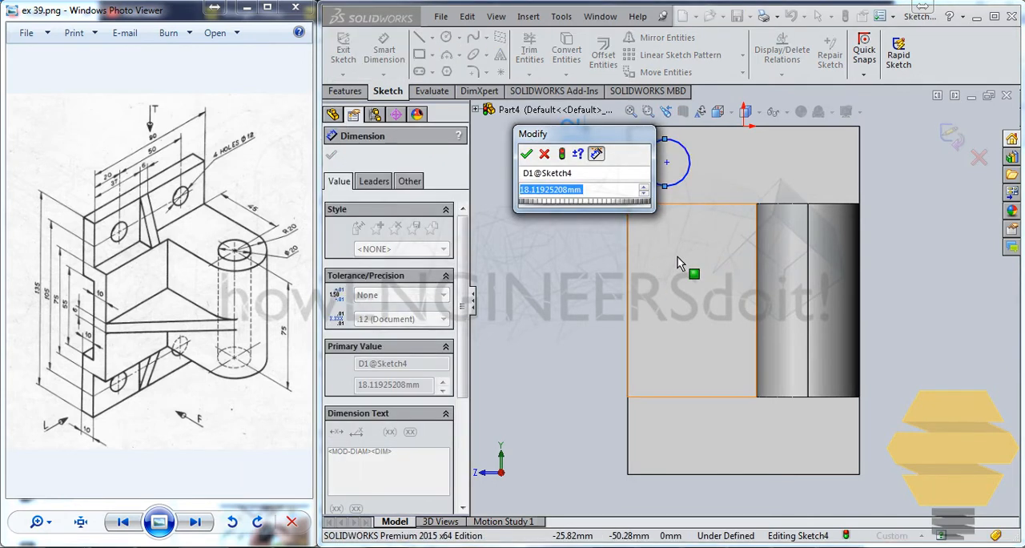
text(12)
key(Return)
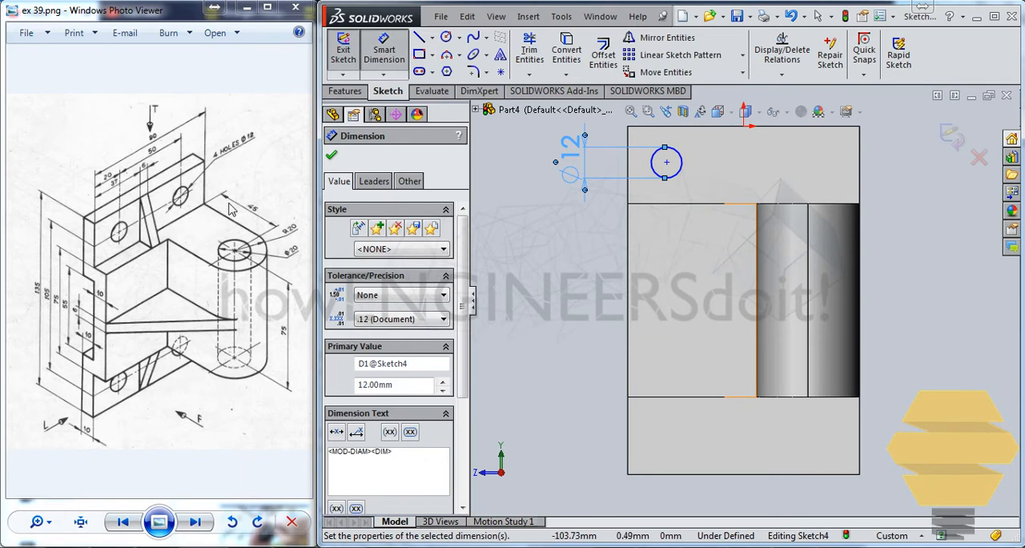
Dimension the circle's centre 20 mm from the flange's nearest side edge
click(666, 162)
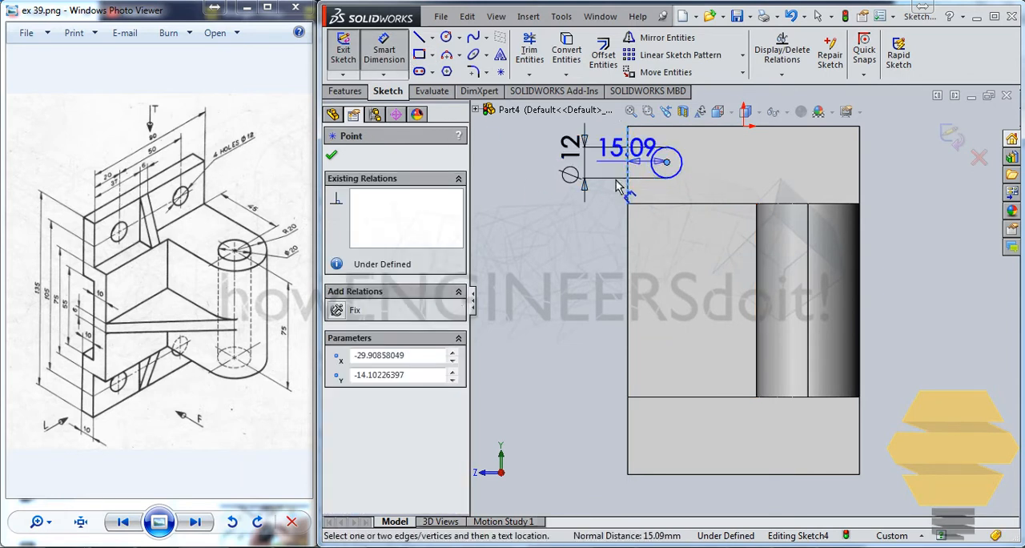
click(610, 254)
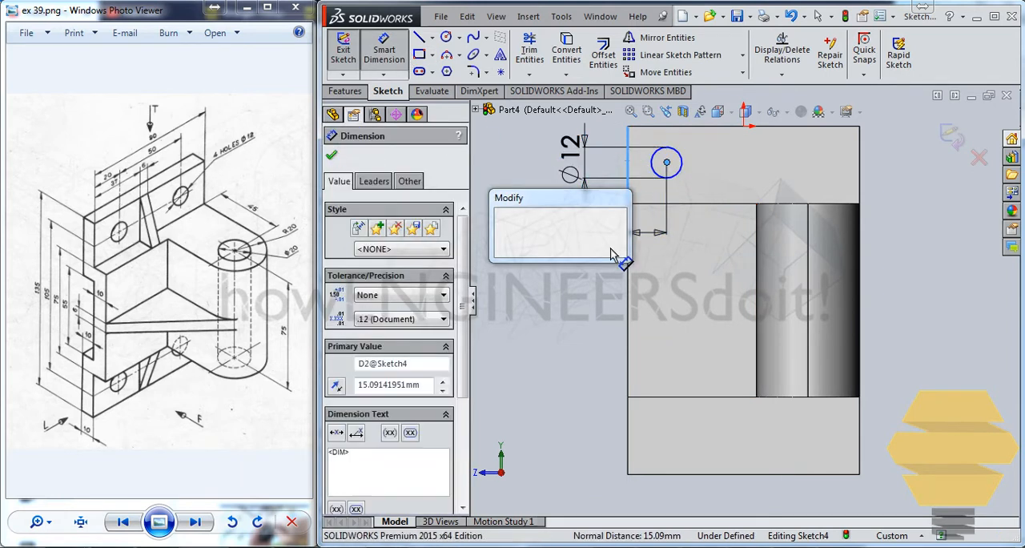
text(20)
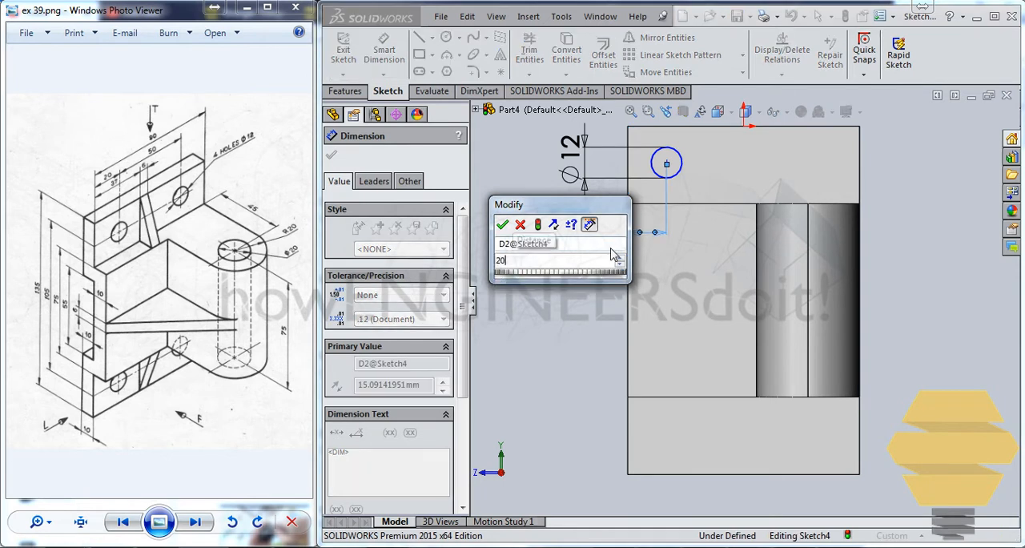
key(Return)
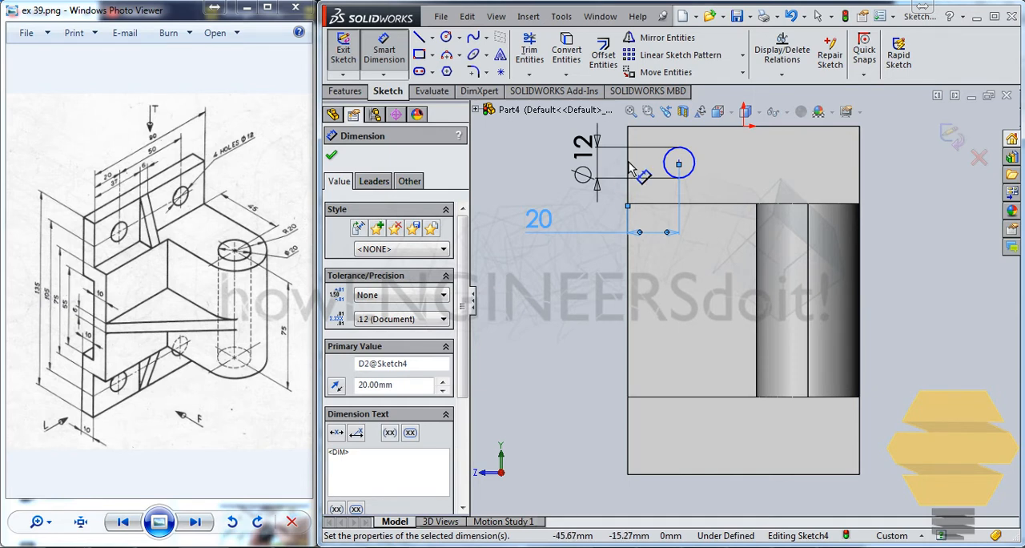
Dimension the circle's centre 15 mm below the flange's upper edge and finish dimensioning
click(678, 163)
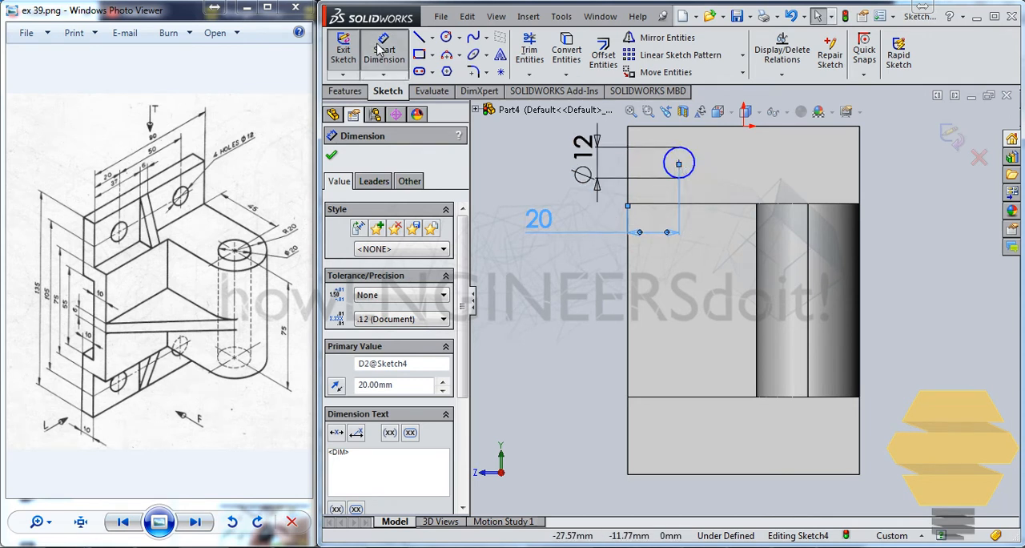
click(381, 50)
click(678, 163)
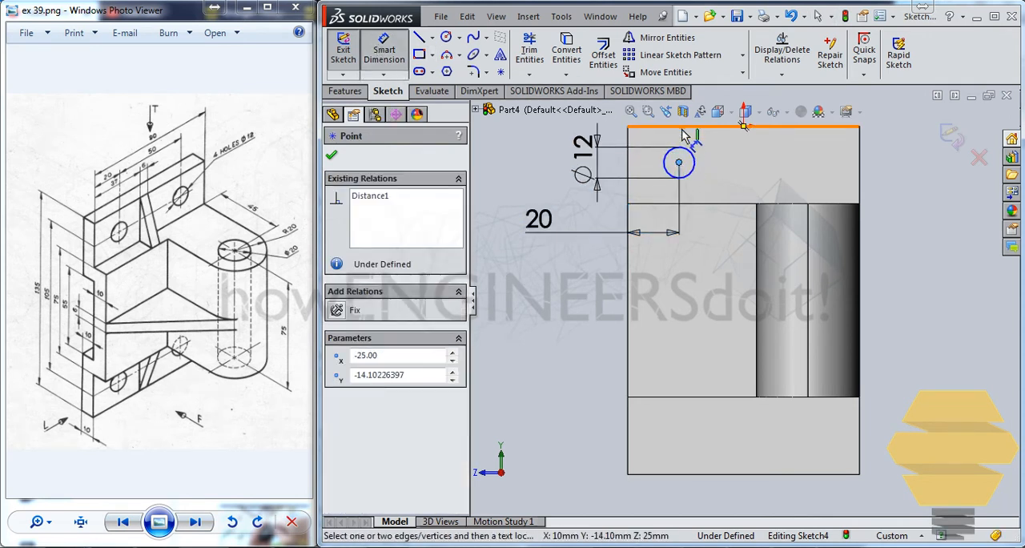
click(685, 136)
click(533, 154)
text(15)
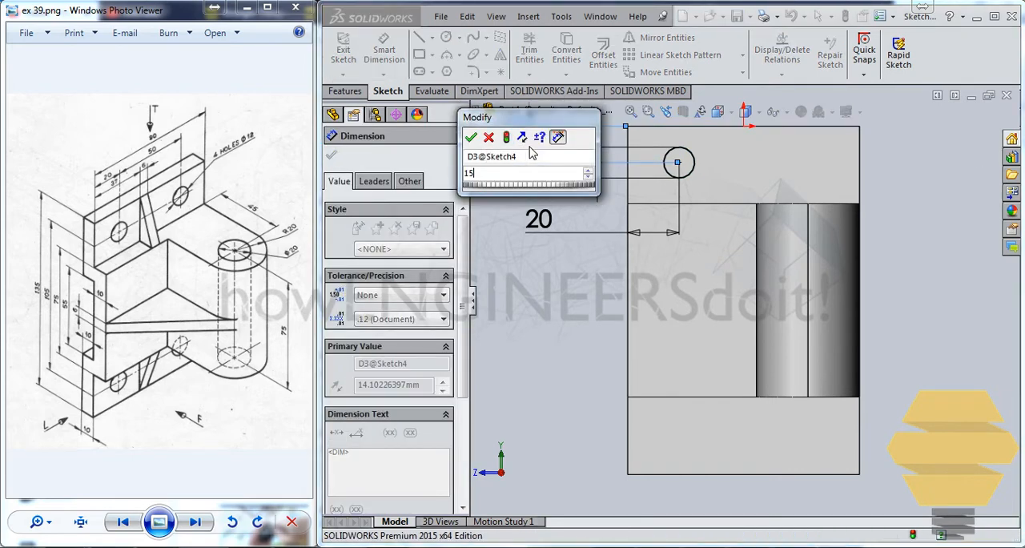
key(Return)
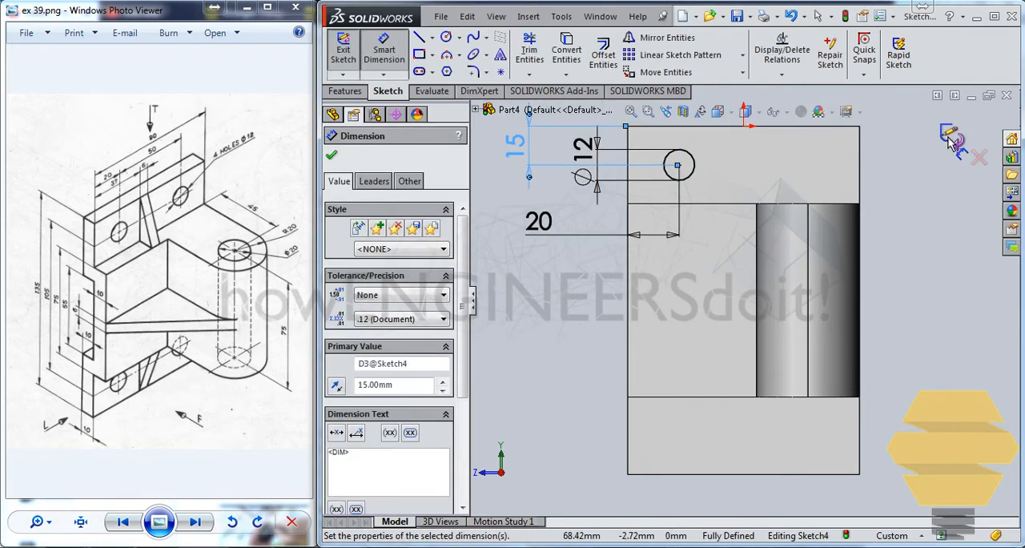
key(Escape)
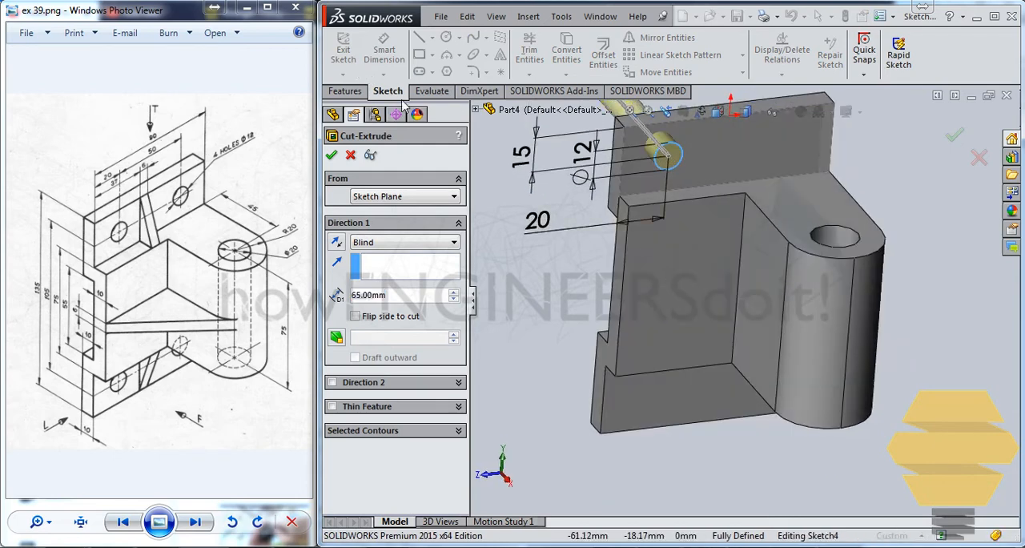
Cut the 12 mm circle through the upper flange using the Up To Next end condition
click(359, 243)
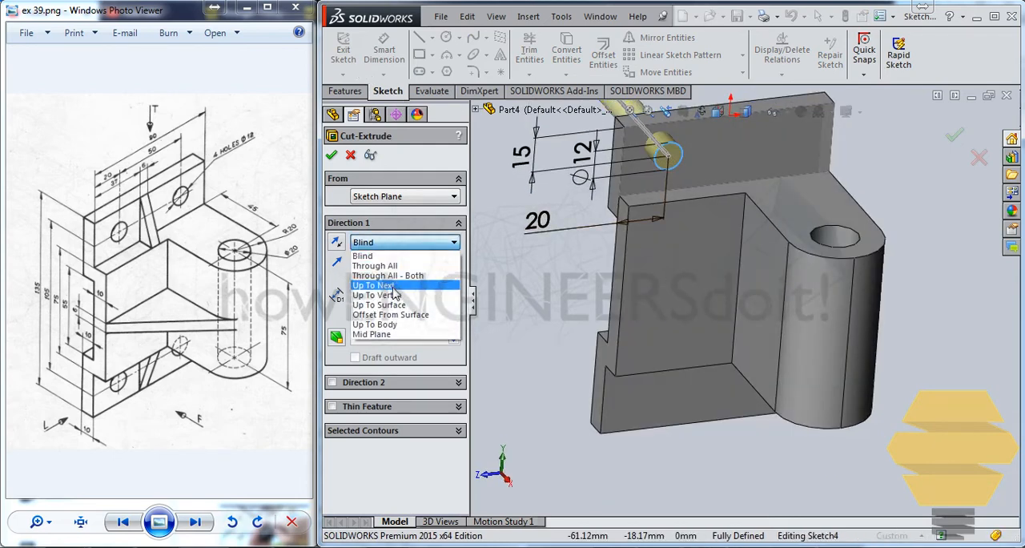
click(388, 278)
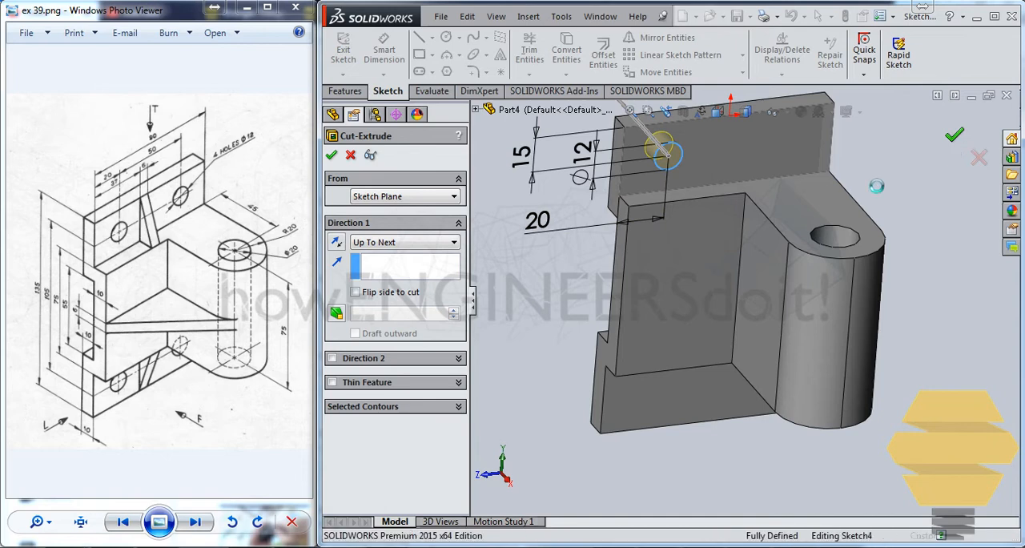
key(Return)
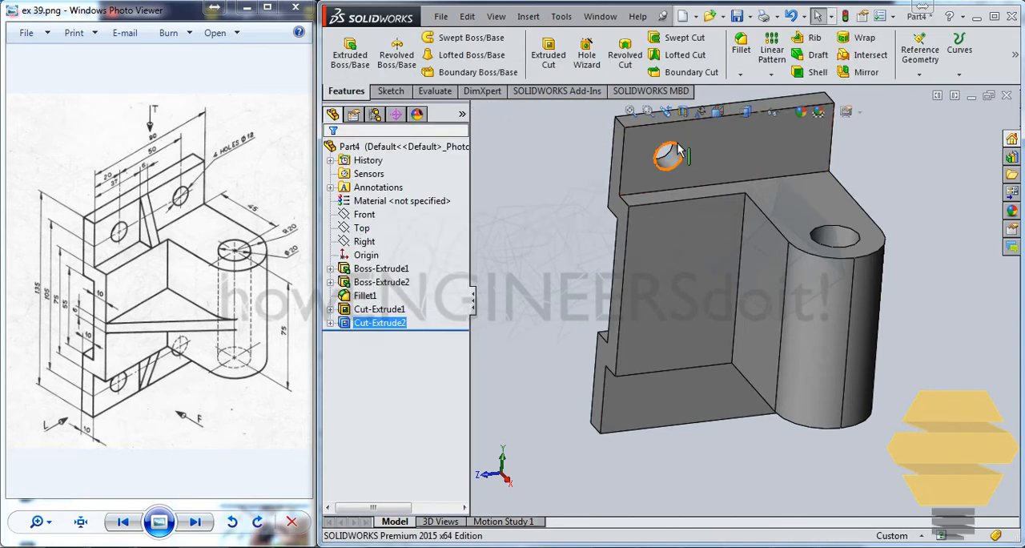
Mirror the 12 mm hole cut about the Front plane to create the second hole in the upper flange
click(369, 325)
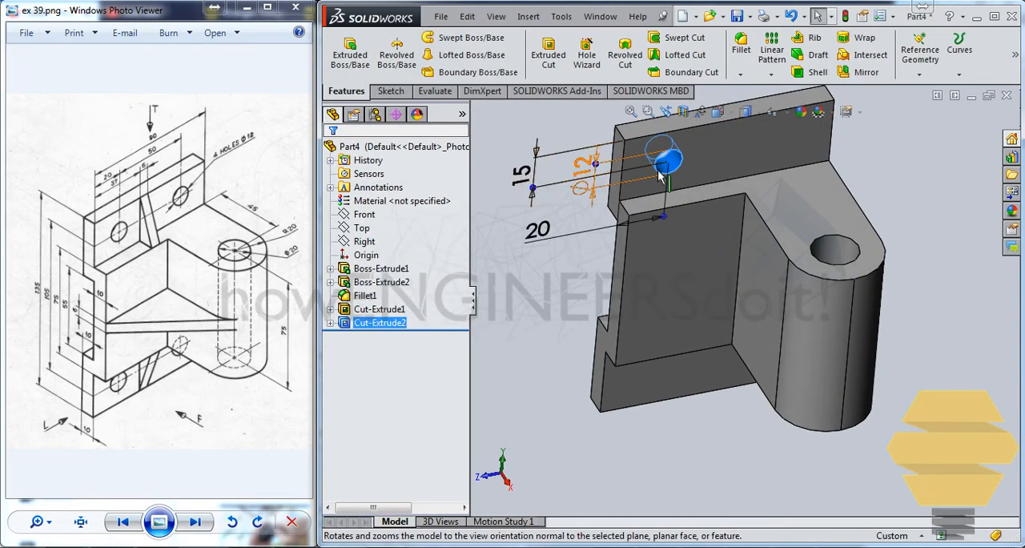
scroll(677, 168, up, 2)
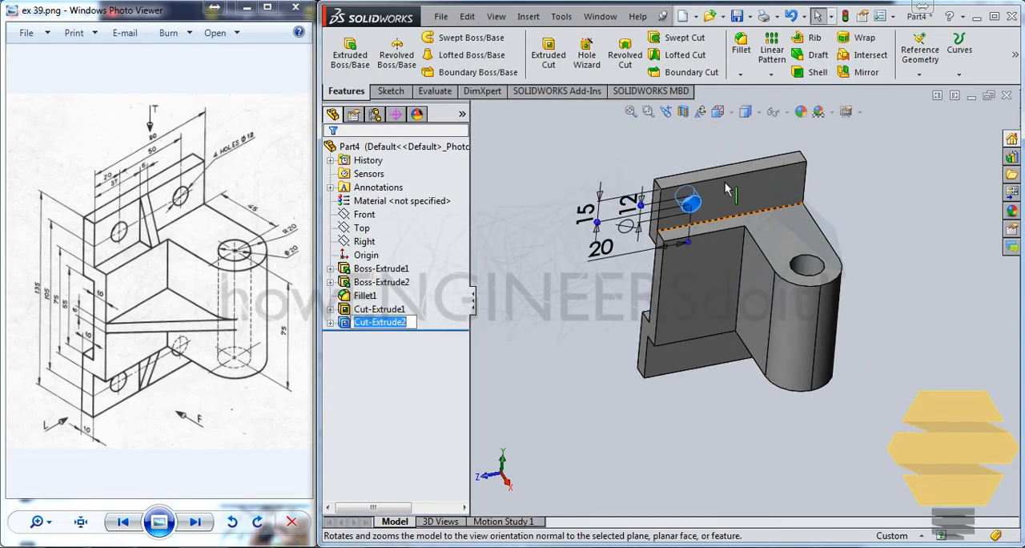
click(865, 72)
click(476, 110)
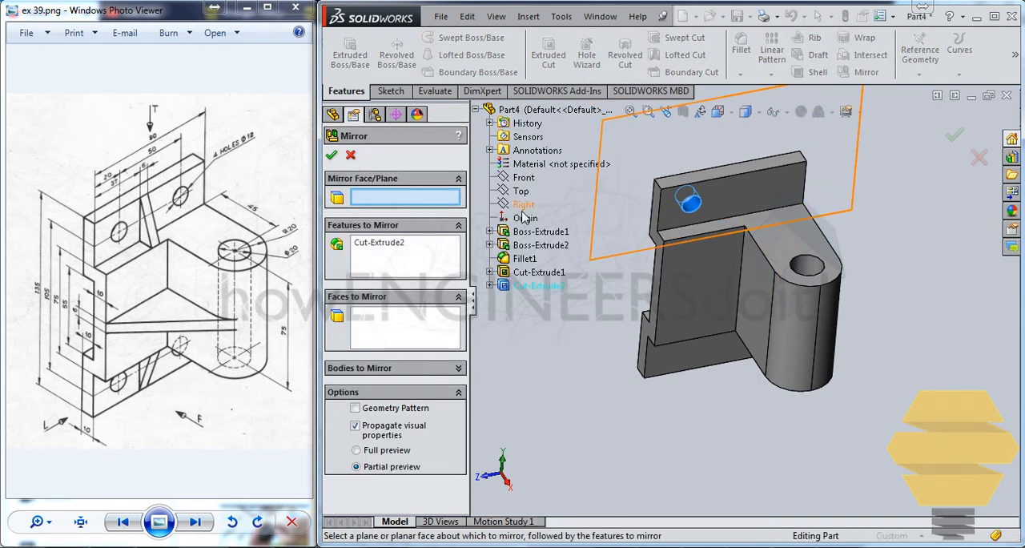
click(524, 177)
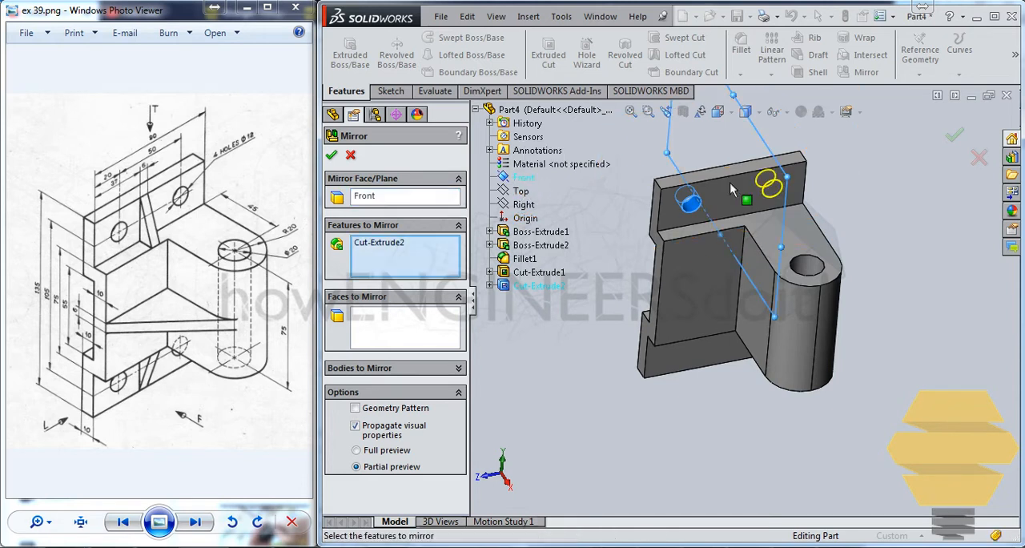
click(954, 136)
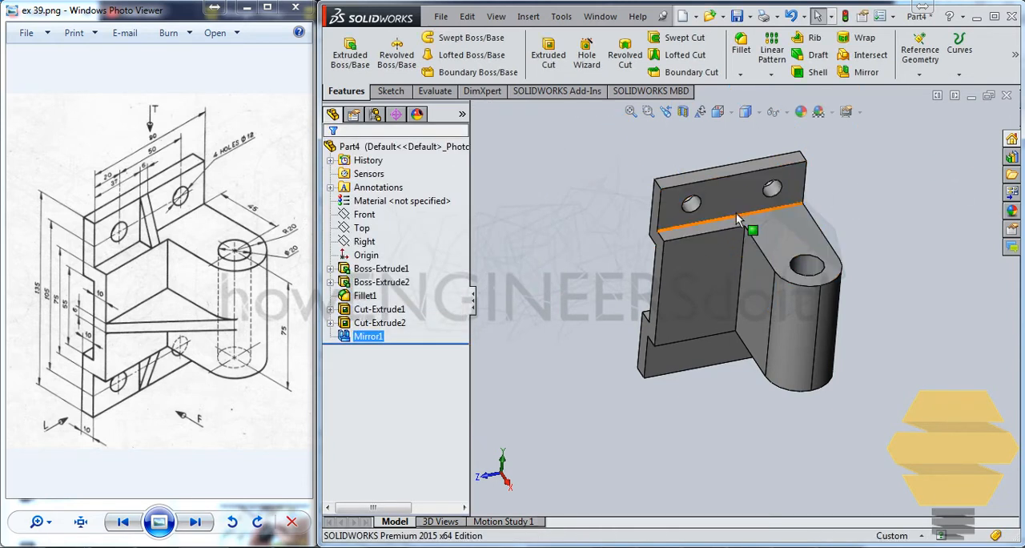
mouse_move(740, 209)
middle_down()
mouse_move(756, 200)
mouse_move(735, 205)
middle_up()
scroll(736, 205, up, 3)
scroll(736, 205, down, 3)
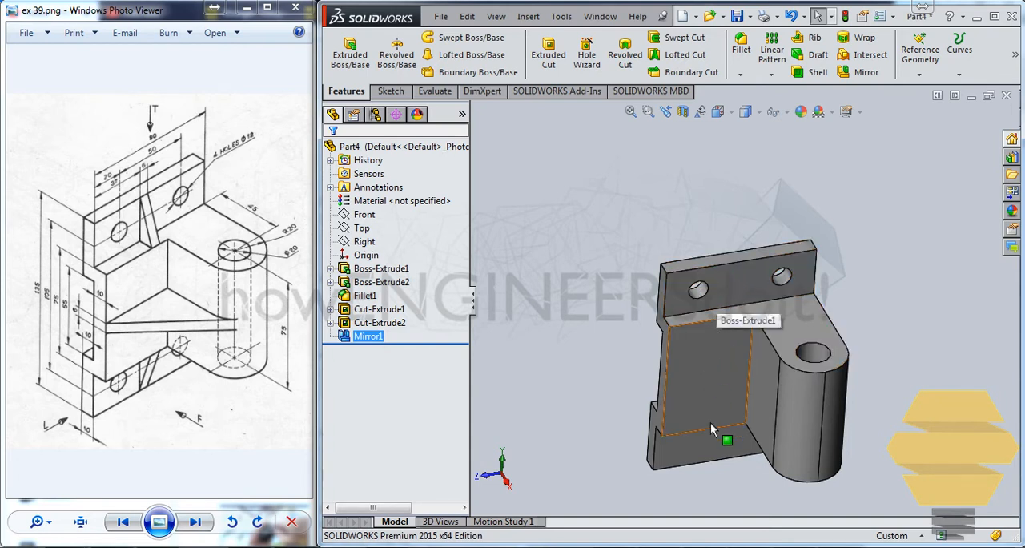
middle_drag(665, 398, 677, 391)
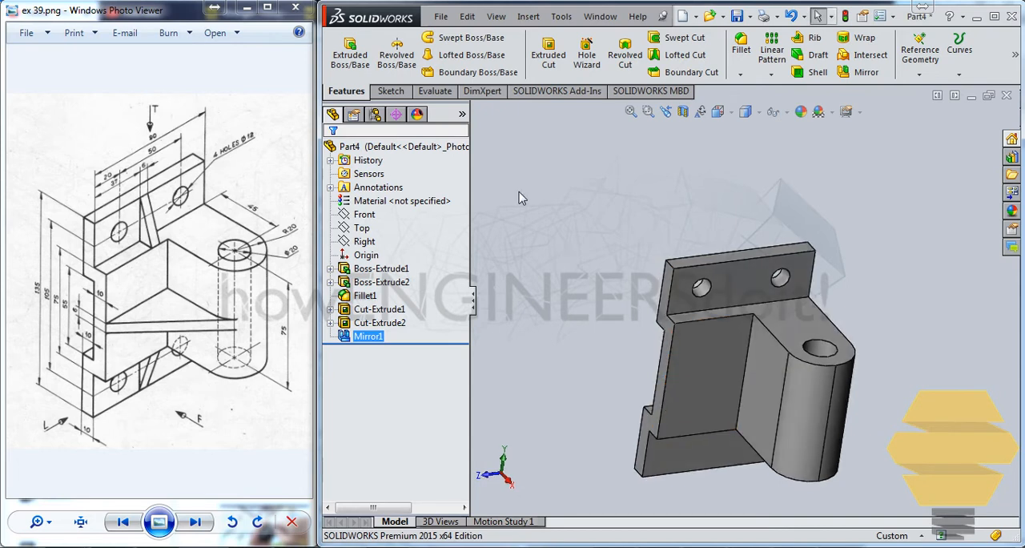
click(365, 255)
middle_drag(707, 383, 661, 380)
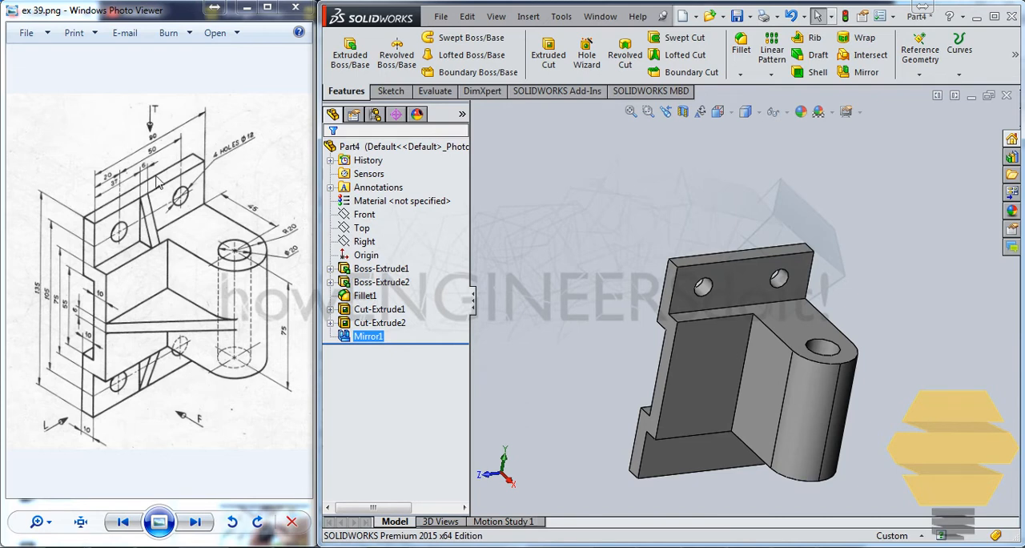
Create a reference plane offset 67.5 mm from the upper flange's top face, flipped down into the part
middle_drag(690, 257, 685, 272)
scroll(685, 272, down, 2)
click(712, 293)
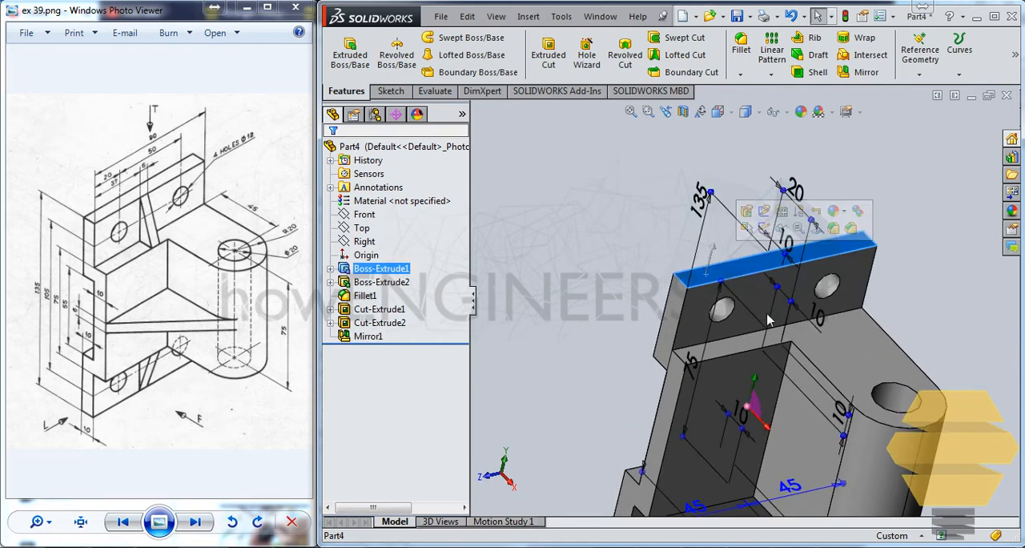
scroll(712, 292, up, 2)
click(919, 52)
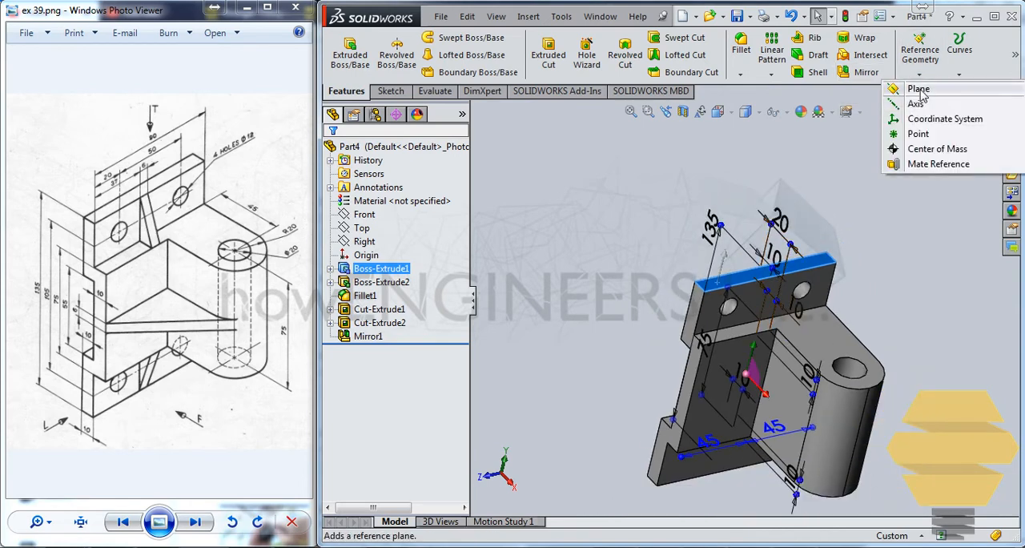
click(904, 89)
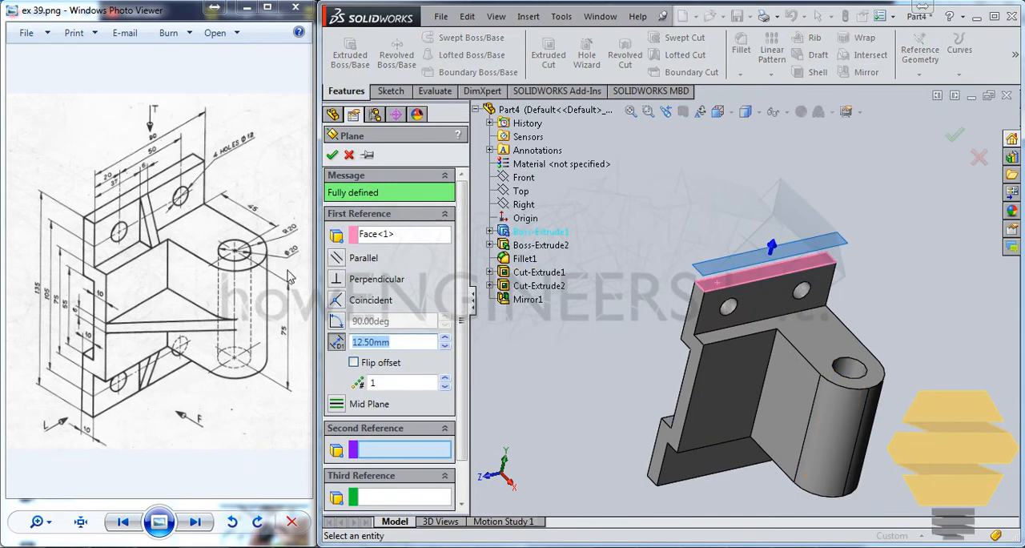
click(353, 362)
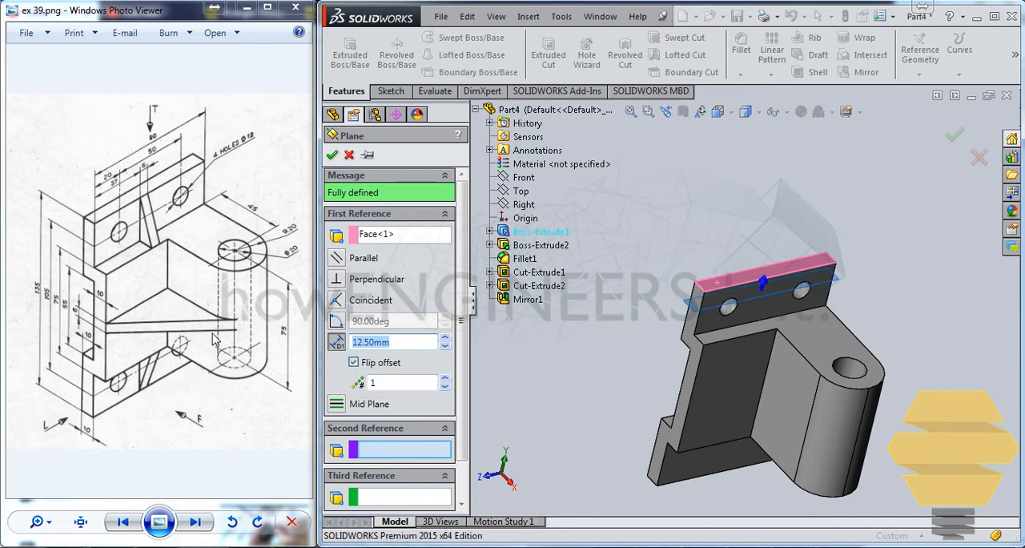
key(Return)
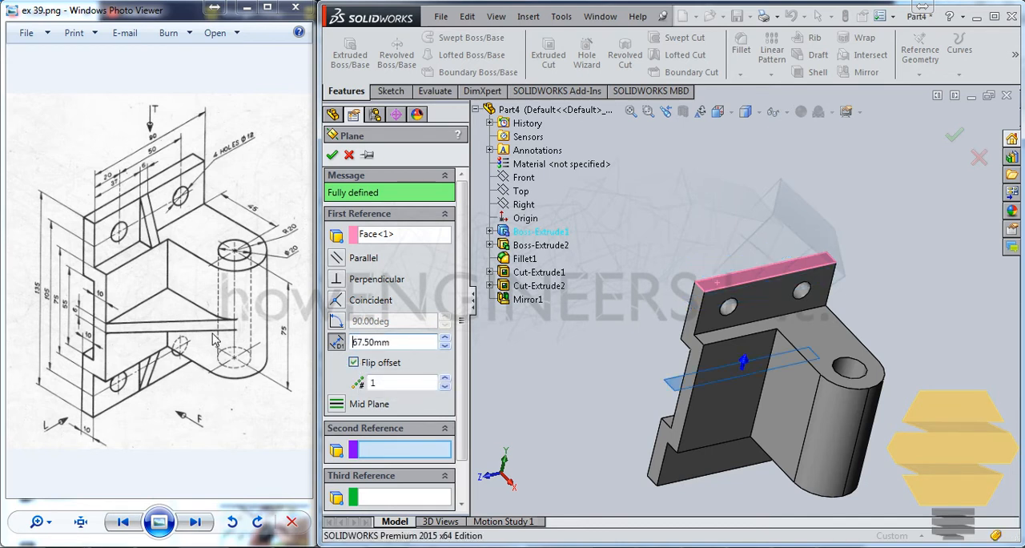
click(331, 155)
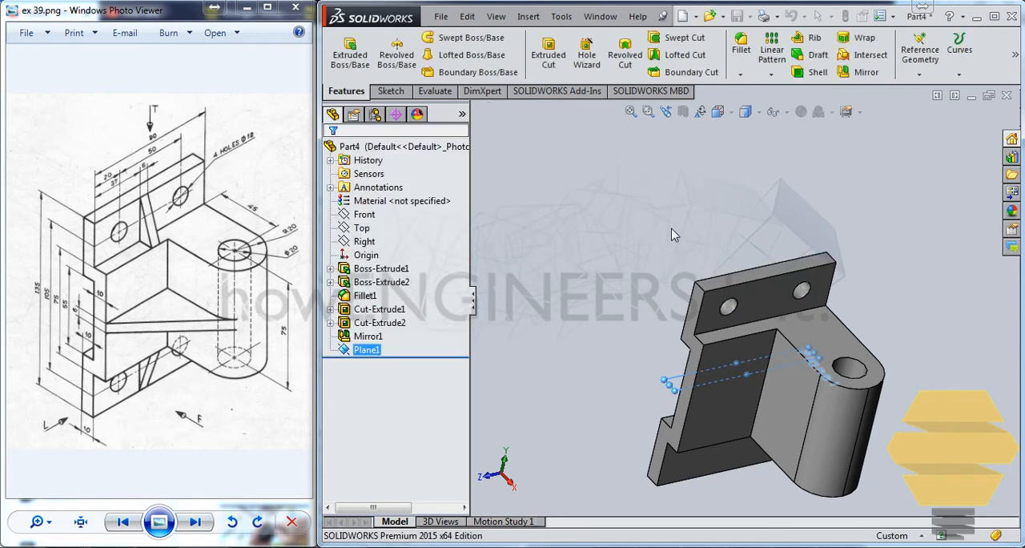
Mirror the hole cut and its mirrored copy about the offset plane to create the two lower flange holes
click(365, 336)
click(377, 323)
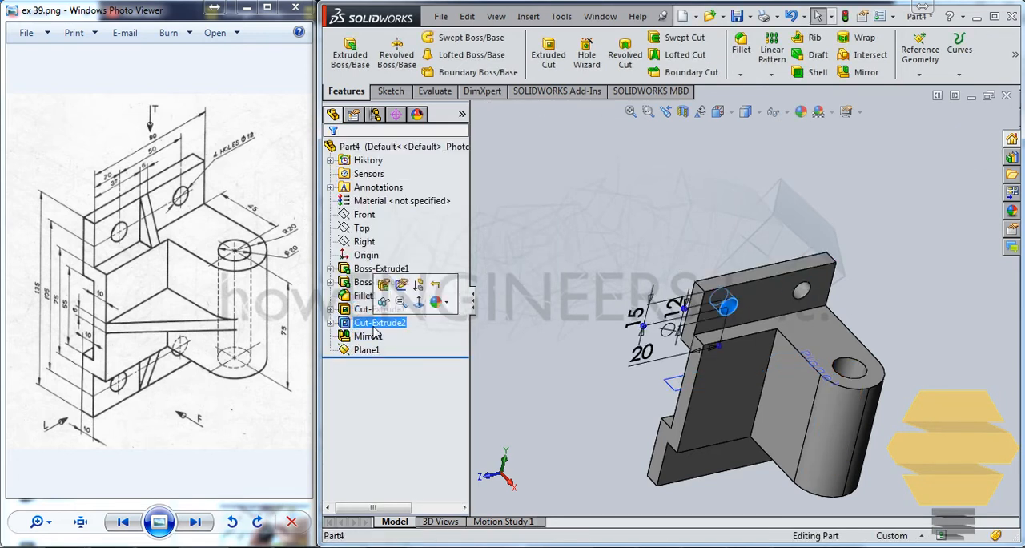
ctrl+click(375, 336)
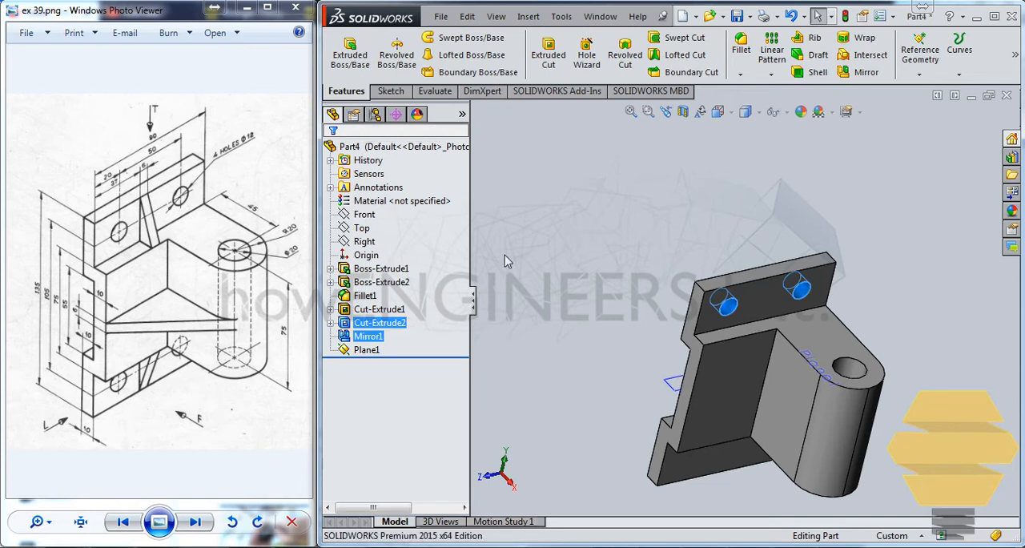
click(367, 350)
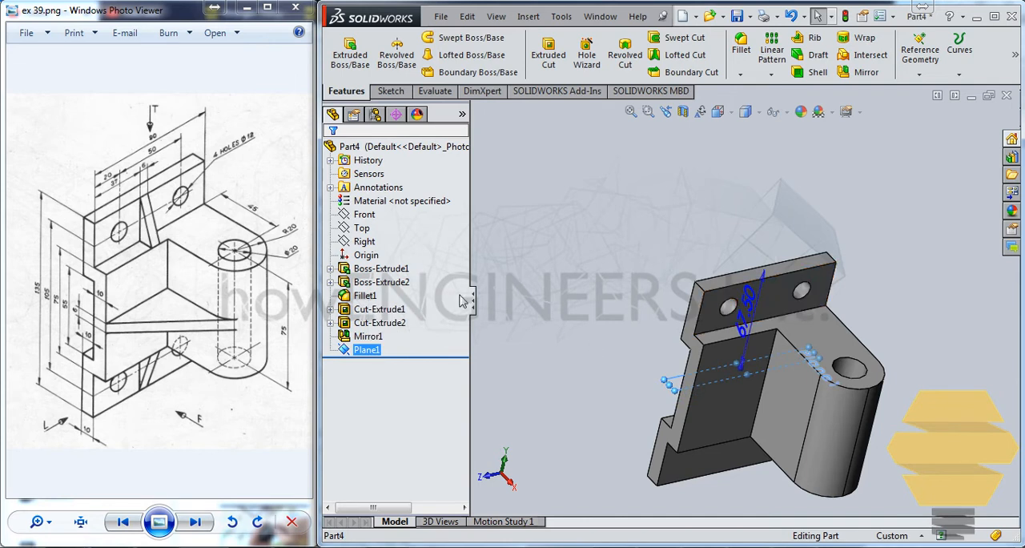
click(379, 322)
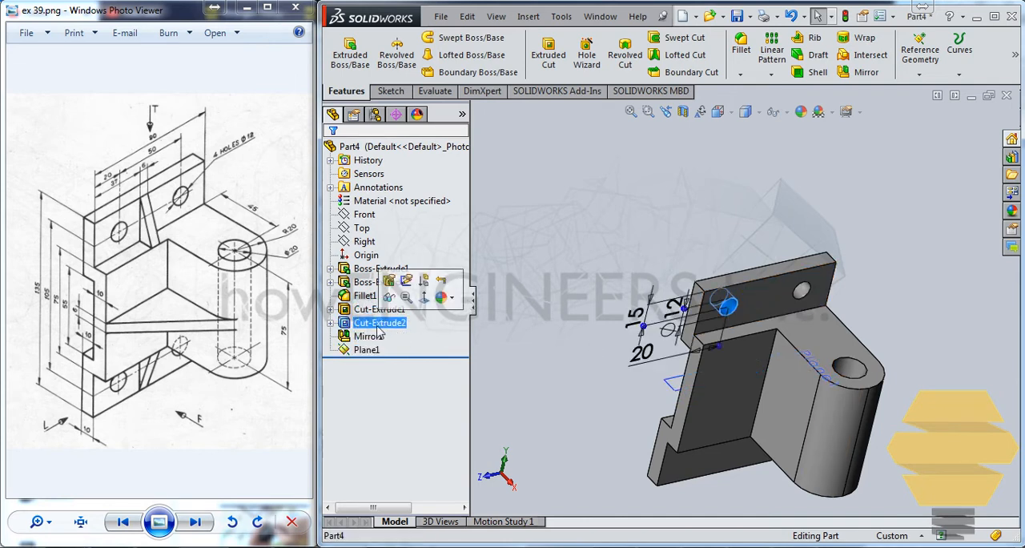
shift+click(368, 335)
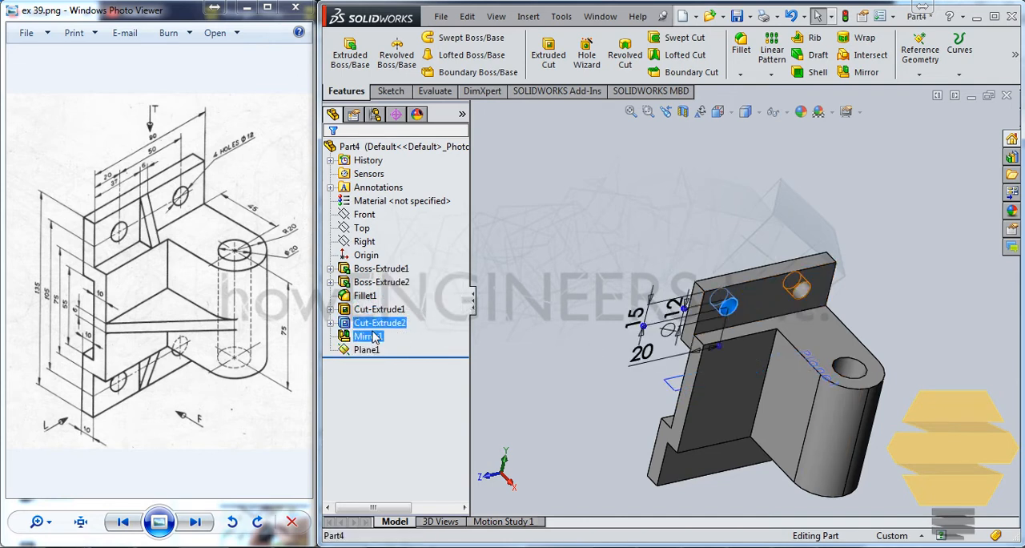
click(919, 50)
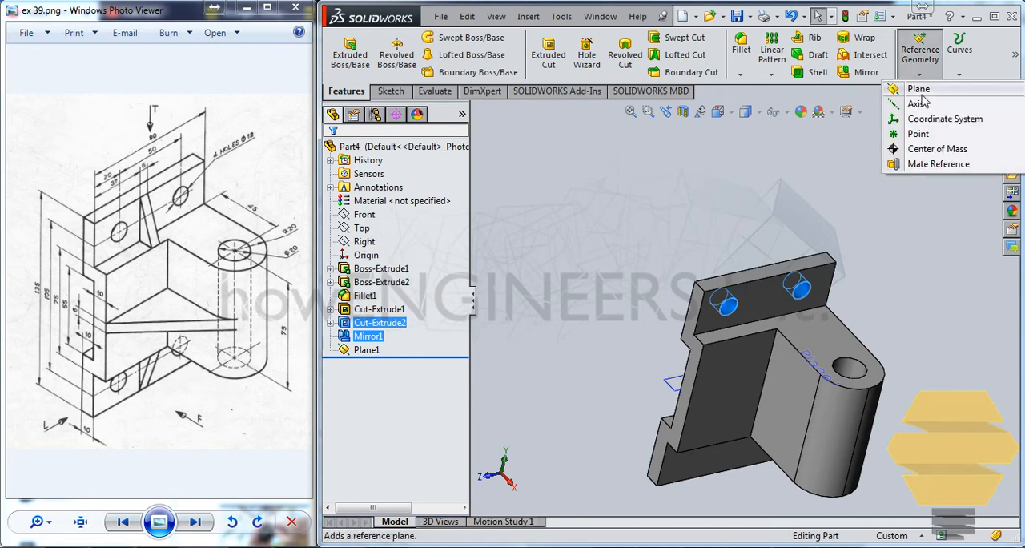
click(858, 71)
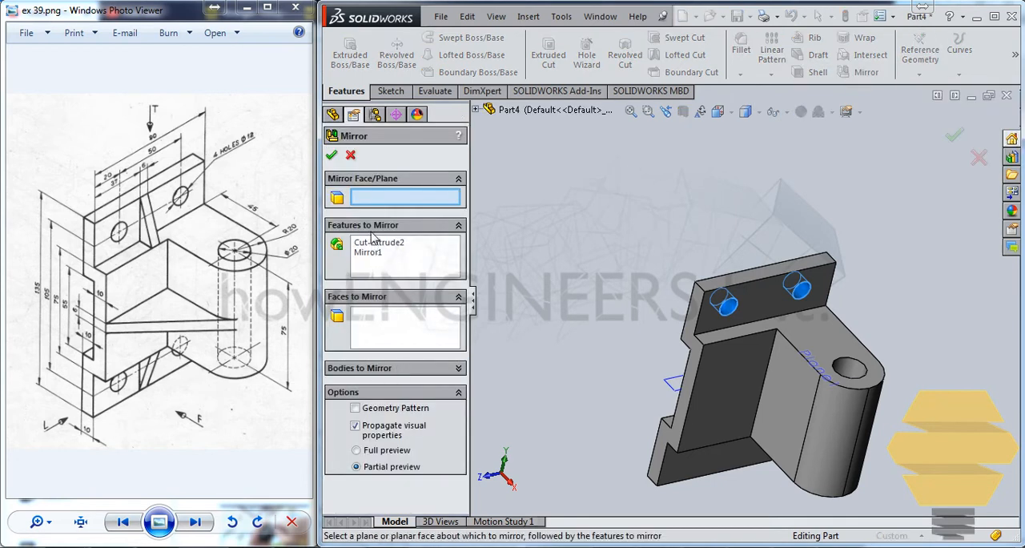
click(676, 388)
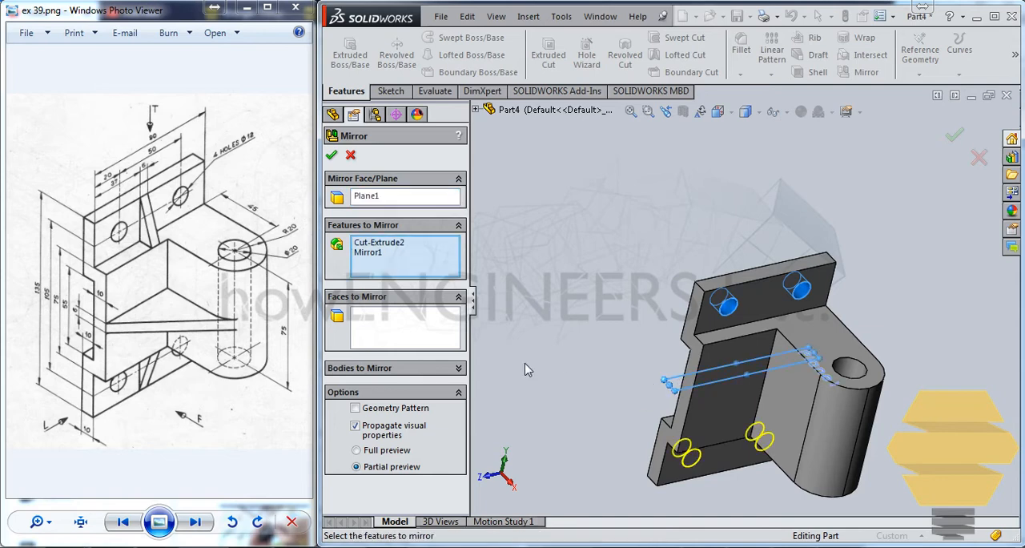
click(332, 156)
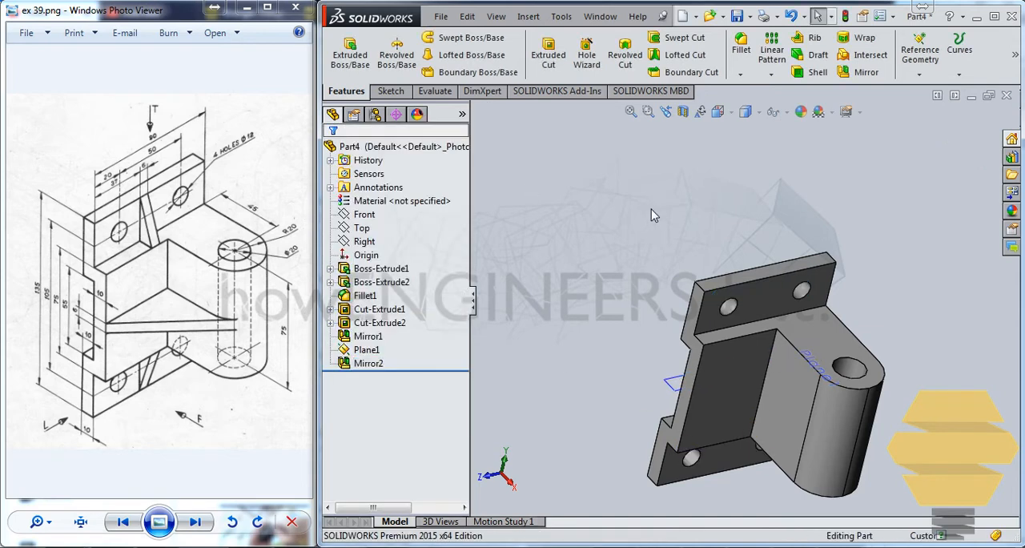
middle_drag(656, 213, 833, 267)
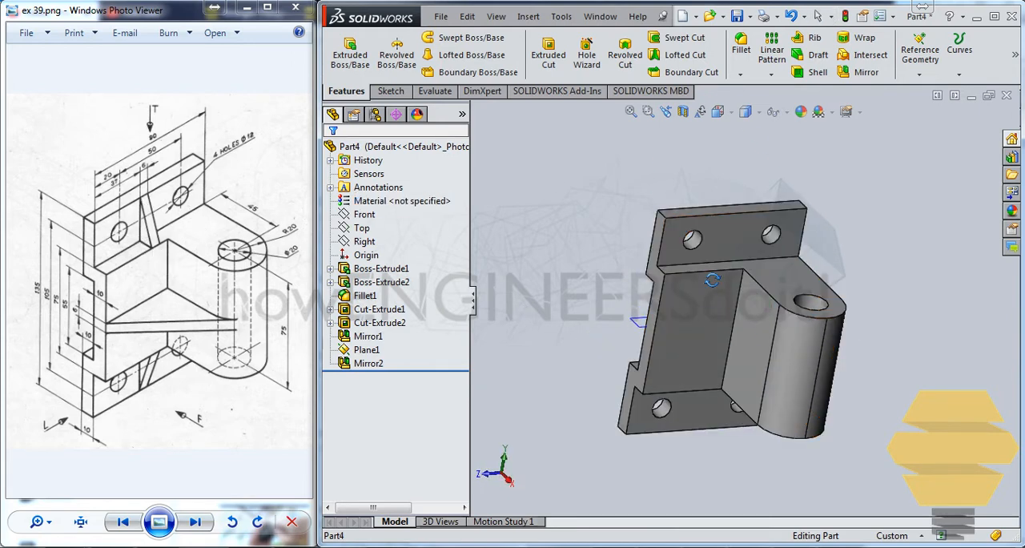
middle_drag(708, 237, 715, 264)
scroll(721, 254, down, 2)
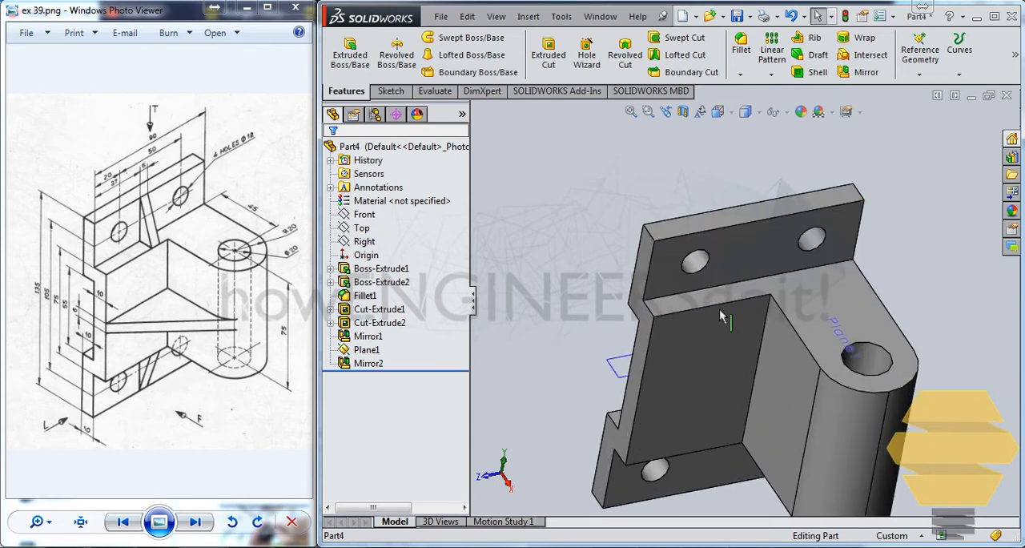
middle_drag(720, 313, 738, 311)
scroll(730, 317, down, 1)
scroll(729, 317, up, 2)
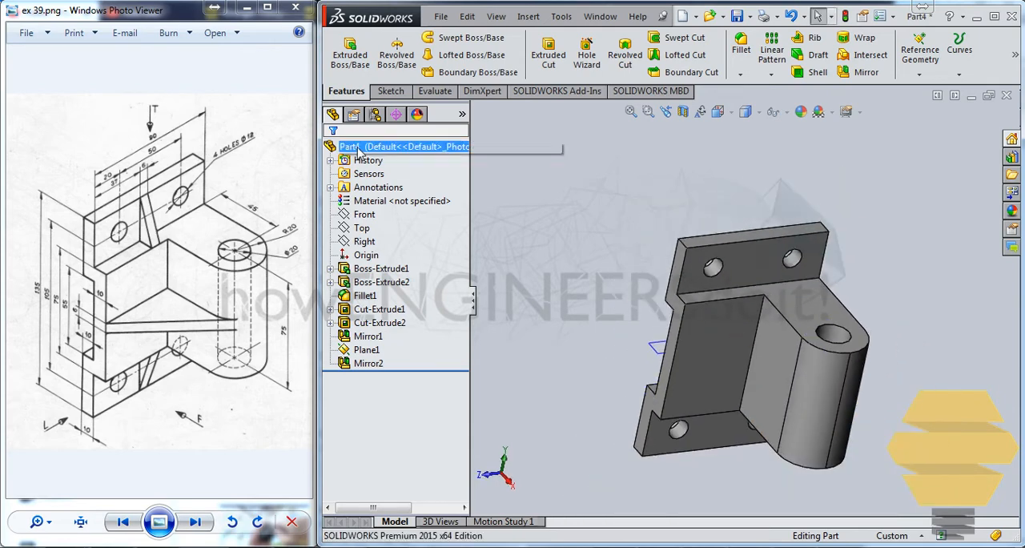
Sketch a triangular rib profile on the Front plane from the upper flange's outer top corner to the step's outer corner, closing it with converted edges
click(365, 217)
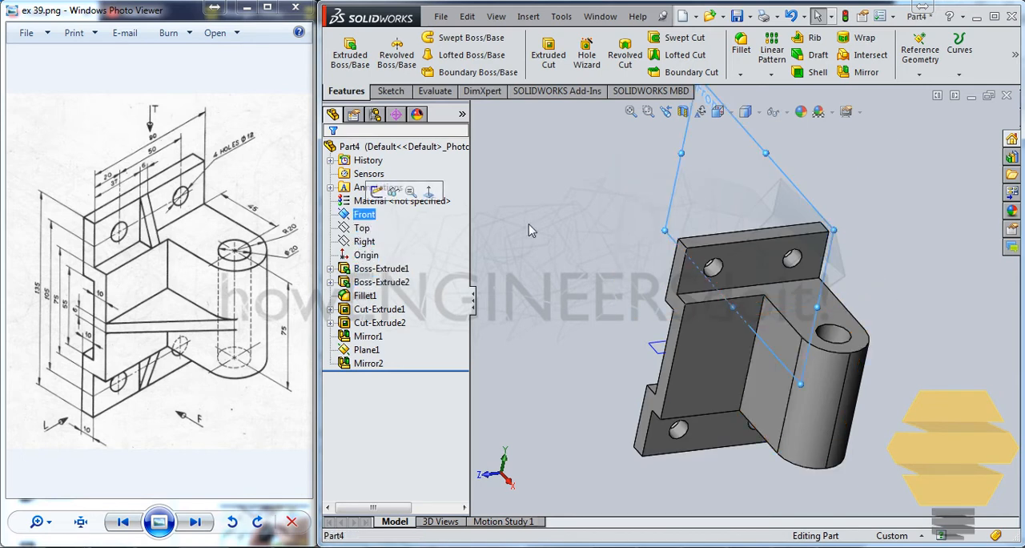
right_click(374, 223)
click(392, 203)
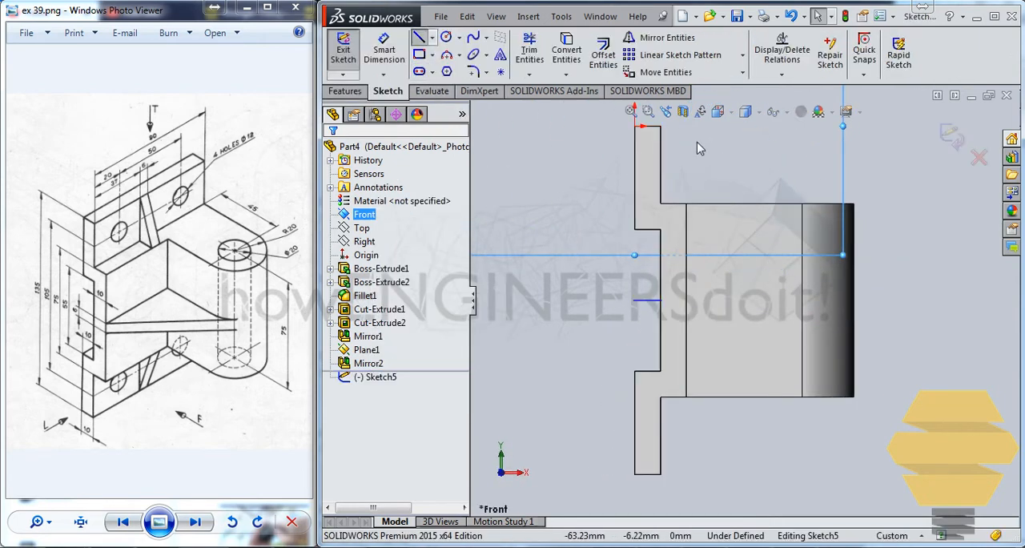
click(661, 127)
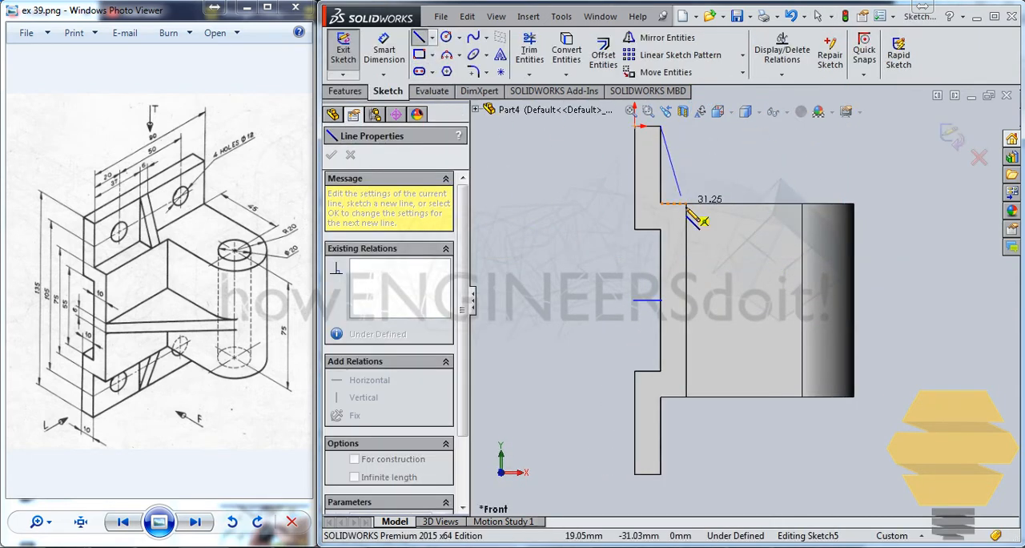
double_click(685, 212)
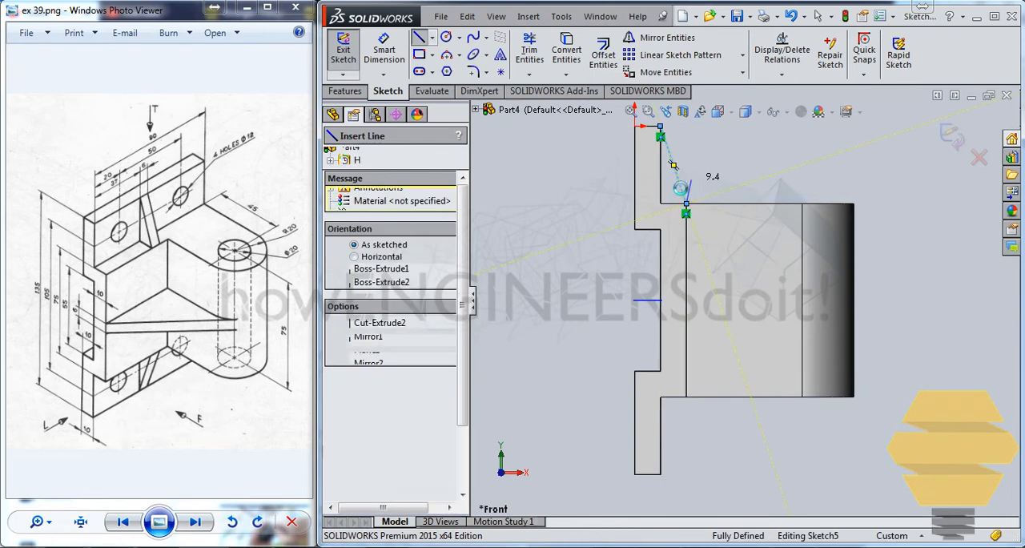
key(Escape)
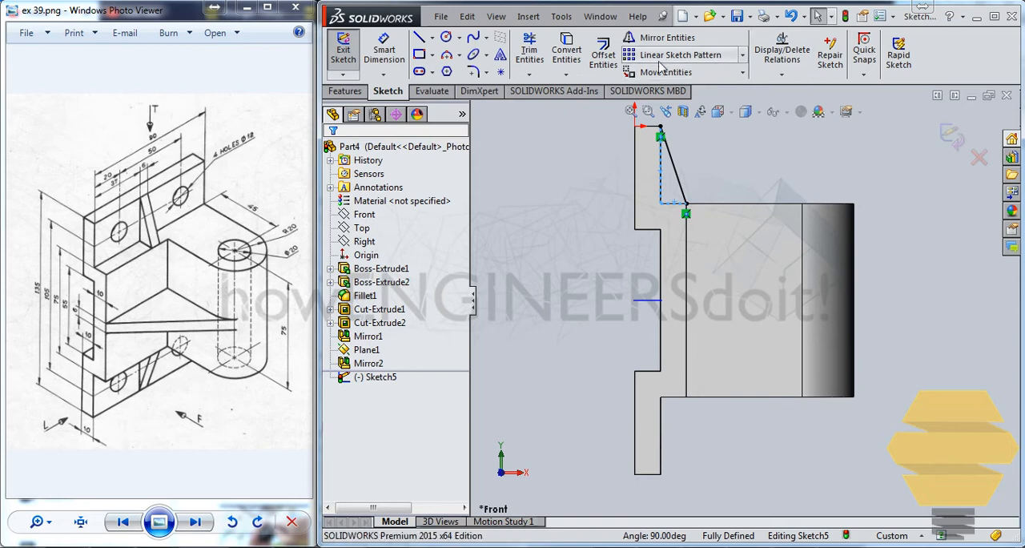
click(567, 53)
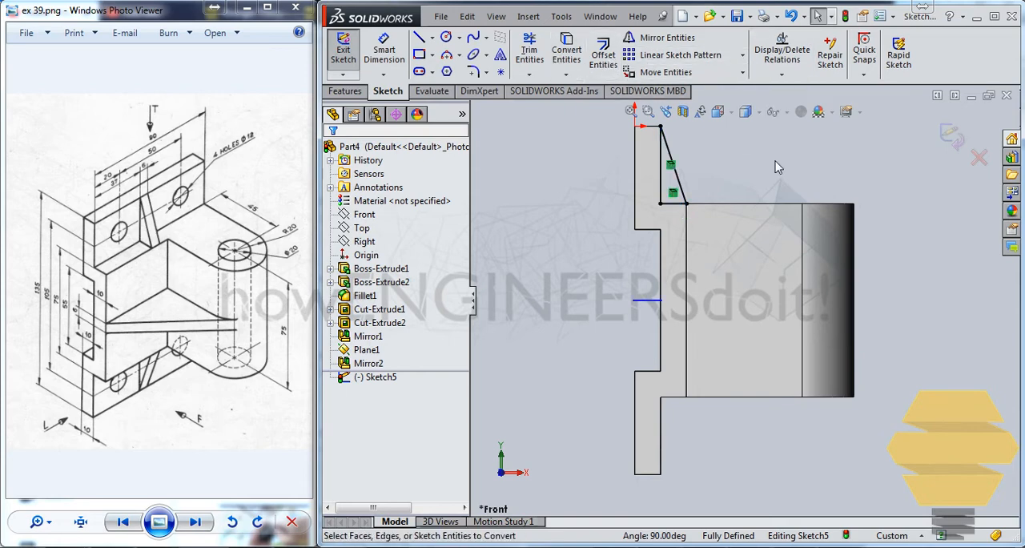
click(950, 135)
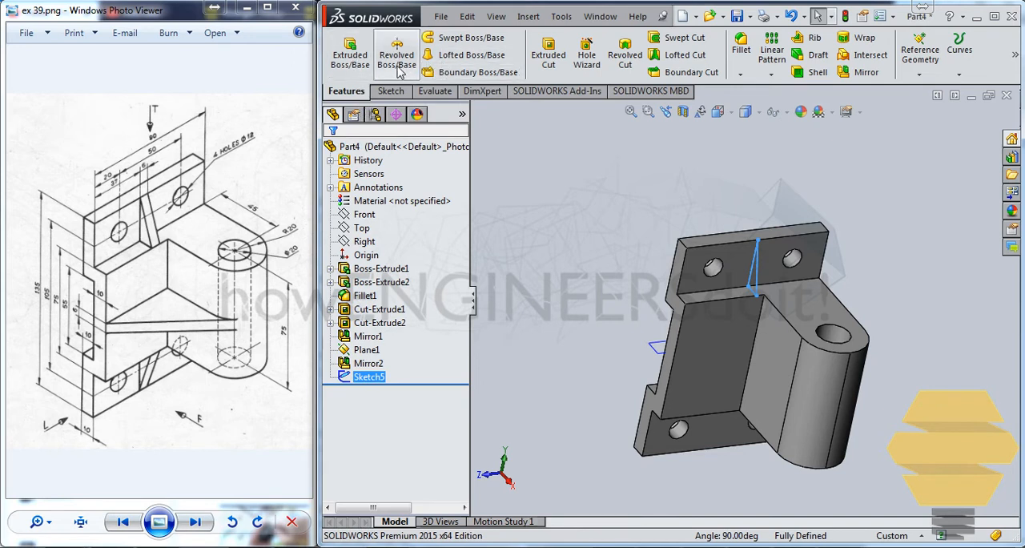
Extrude the triangular rib profile 3 mm in both directions from the Front plane
click(350, 55)
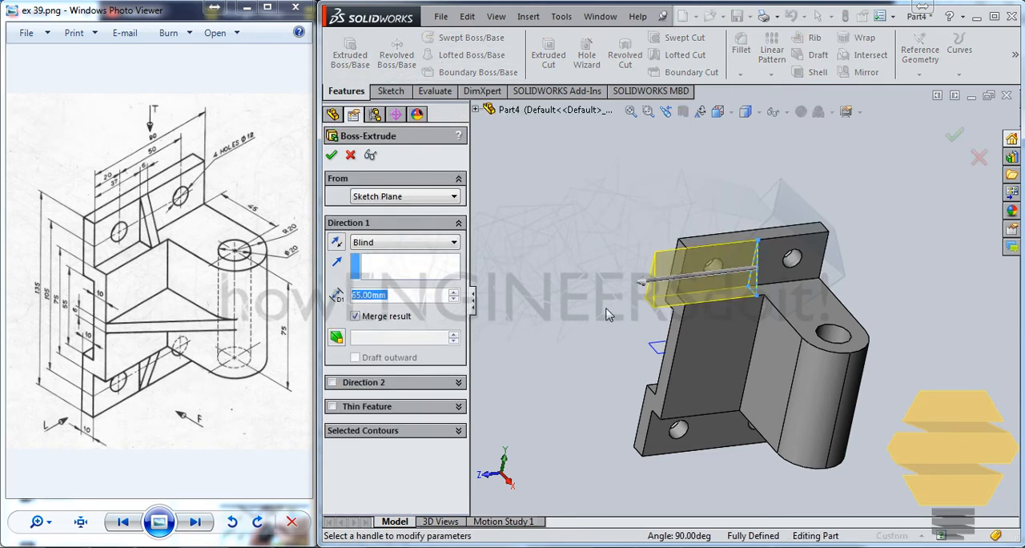
text(3)
click(333, 383)
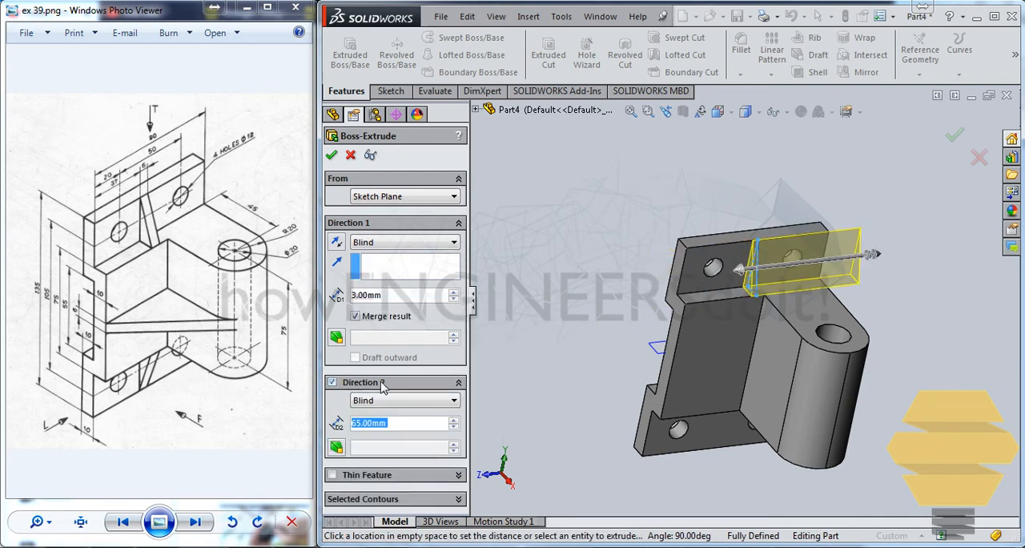
text(3)
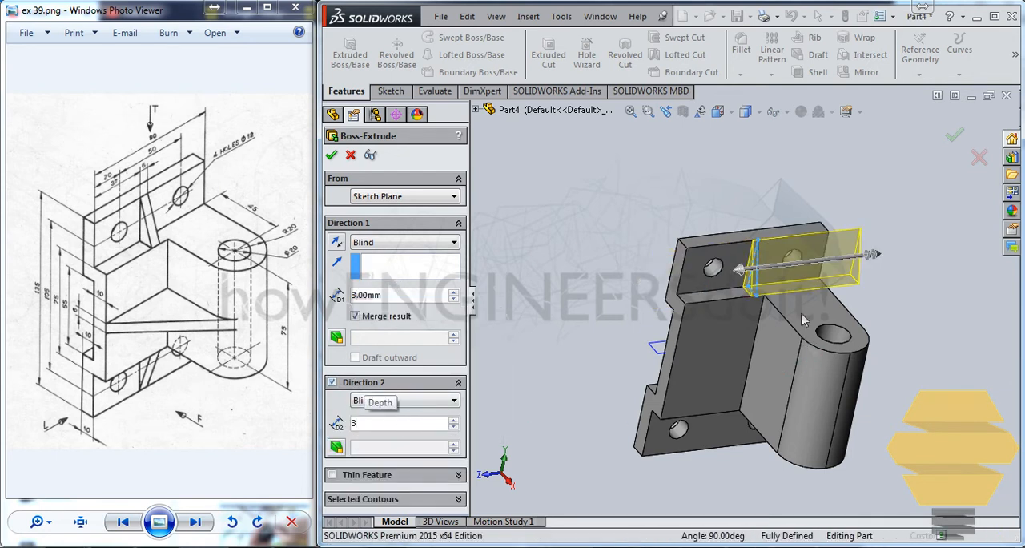
key(Return)
middle_drag(793, 312, 798, 337)
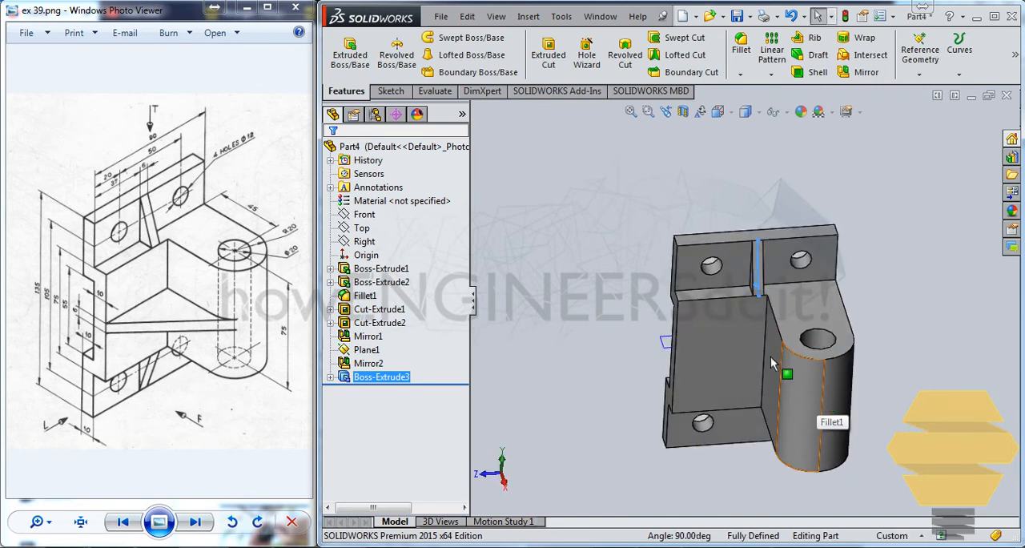
scroll(716, 293, down, 5)
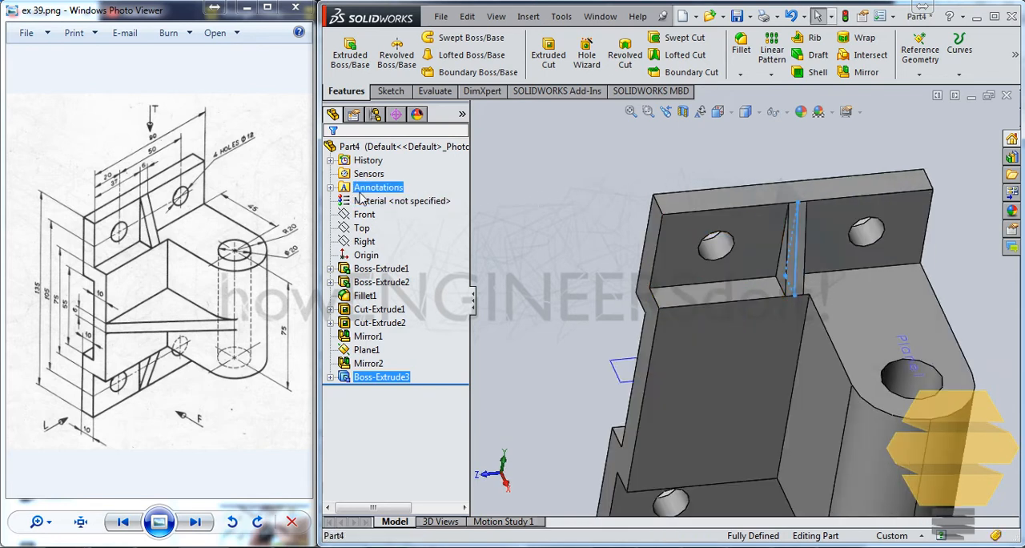
Sketch on the upper flange's front face and convert its outer vertical edge and the adjoining rib edge into sketch lines
click(746, 229)
click(820, 189)
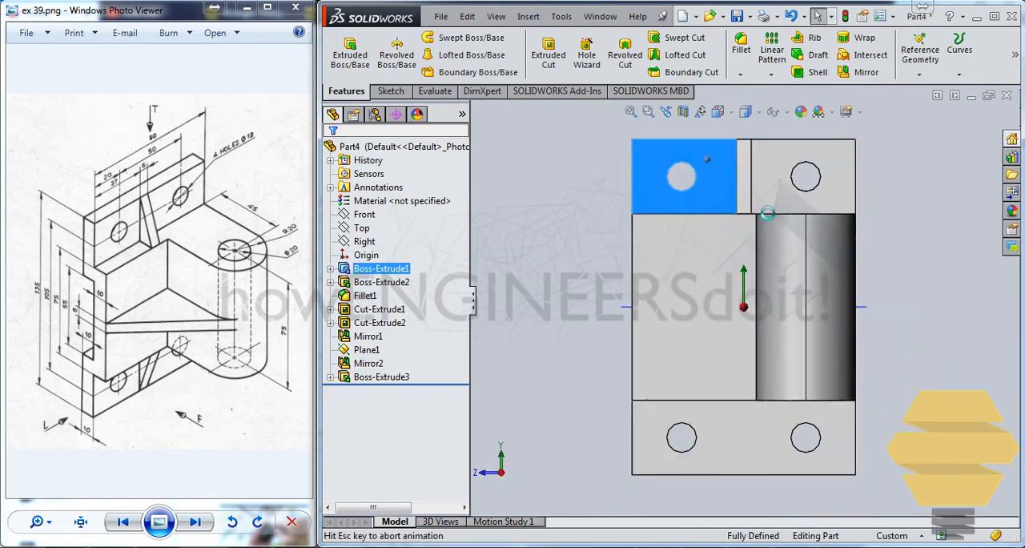
middle_drag(657, 177, 696, 251)
scroll(694, 191, up, 3)
scroll(693, 191, down, 1)
scroll(740, 369, down, 3)
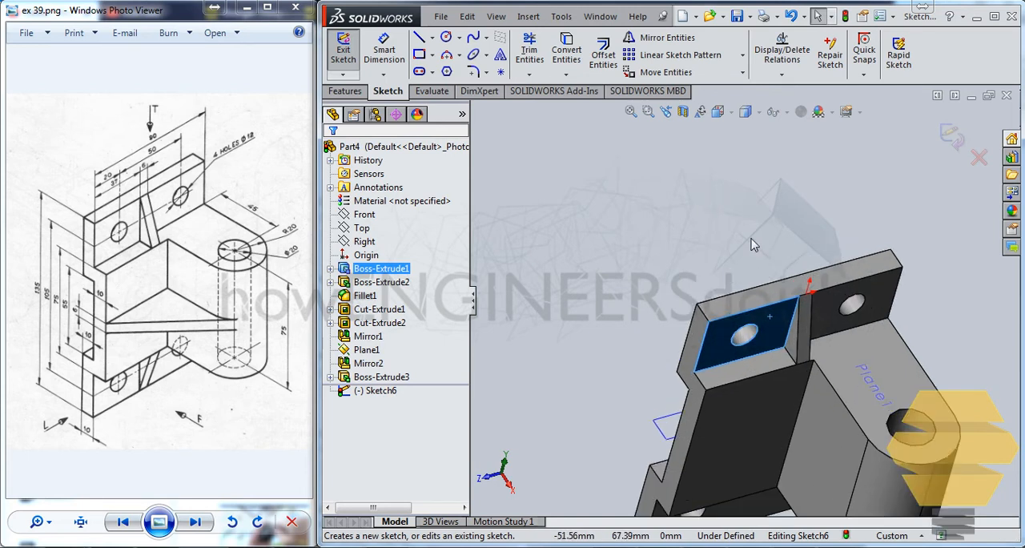
ctrl+click(814, 350)
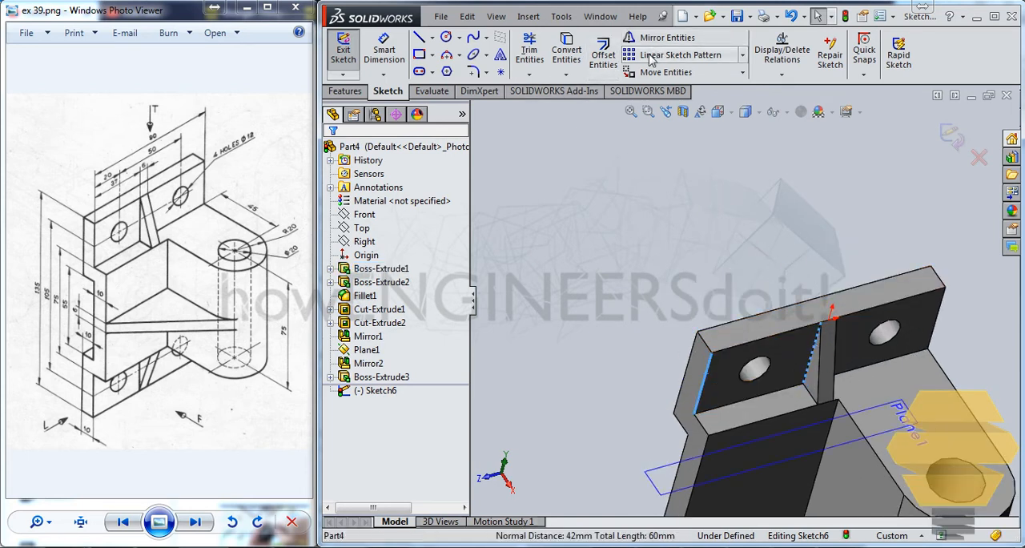
click(566, 50)
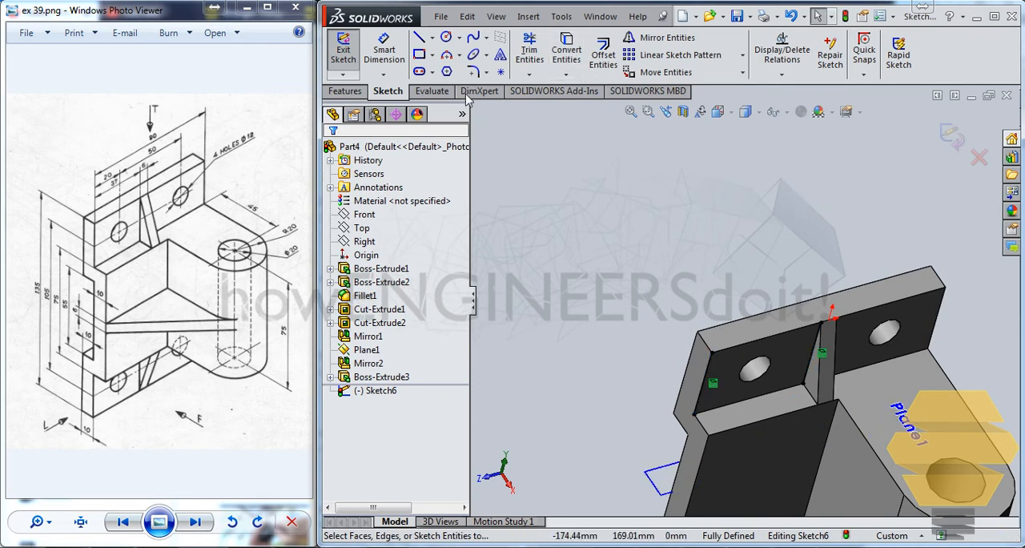
Measure the distance between the two converted edges with a trial dimension, discard it and exit the sketch
click(384, 50)
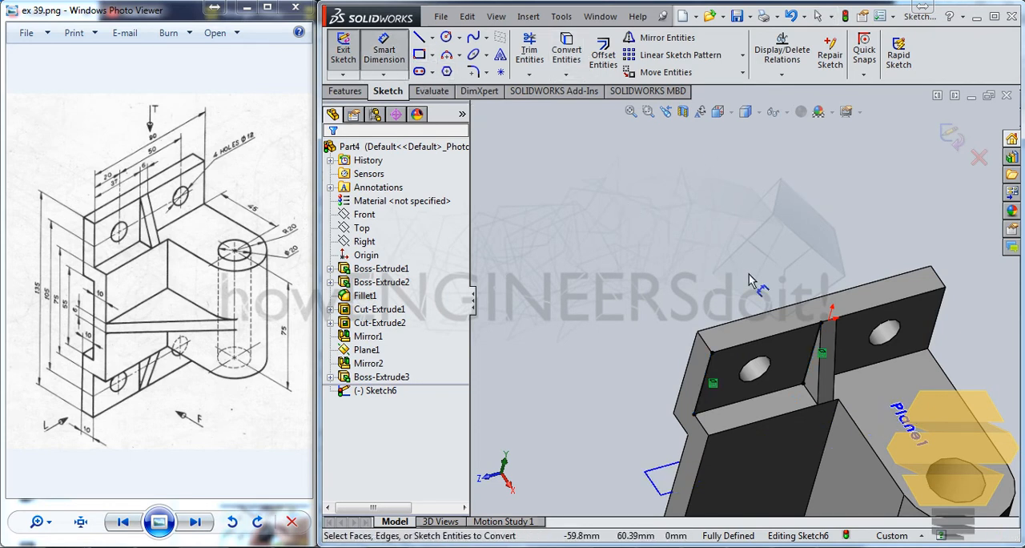
click(821, 346)
click(708, 367)
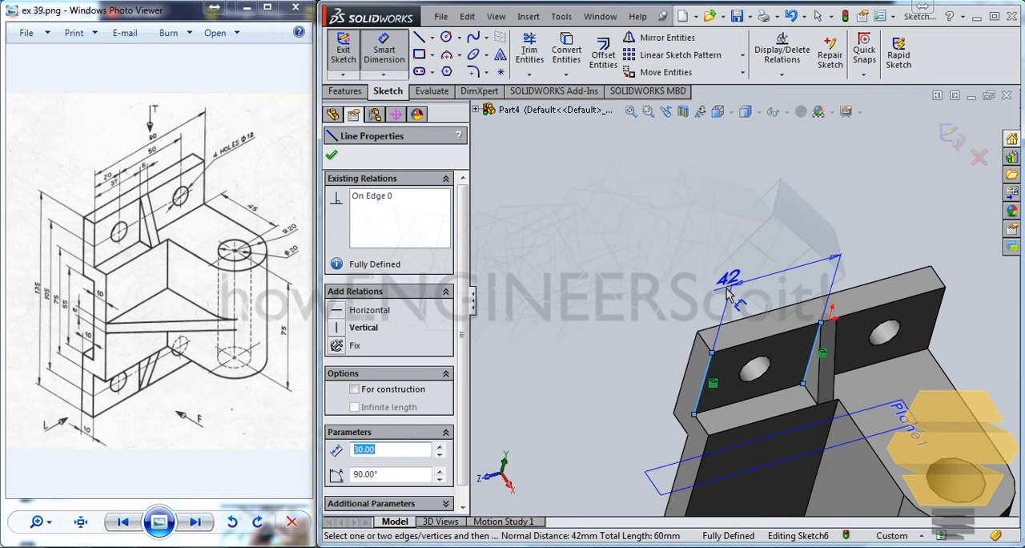
key(Escape)
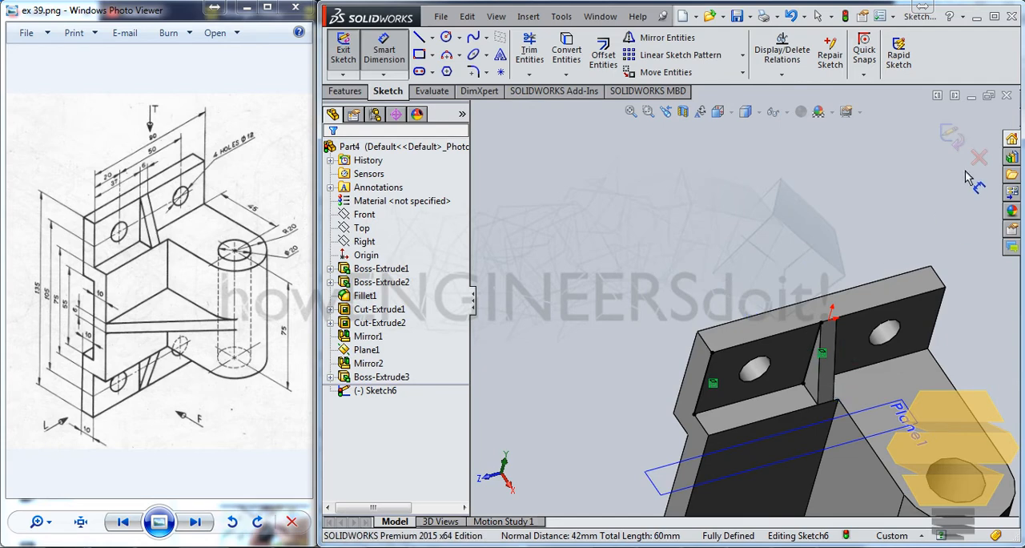
click(950, 135)
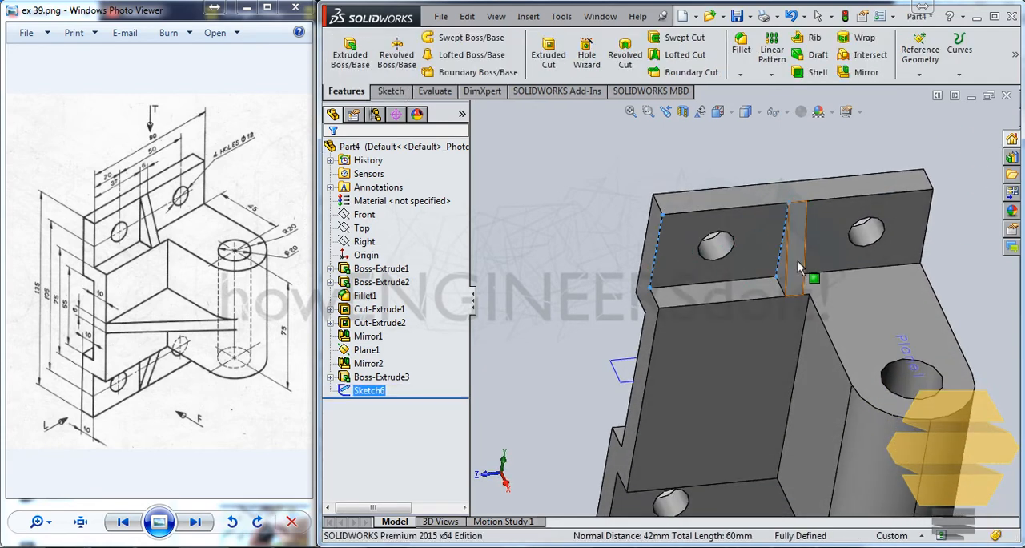
Edit the rib extrusion and set its first-direction depth to 3+5 mm
click(798, 268)
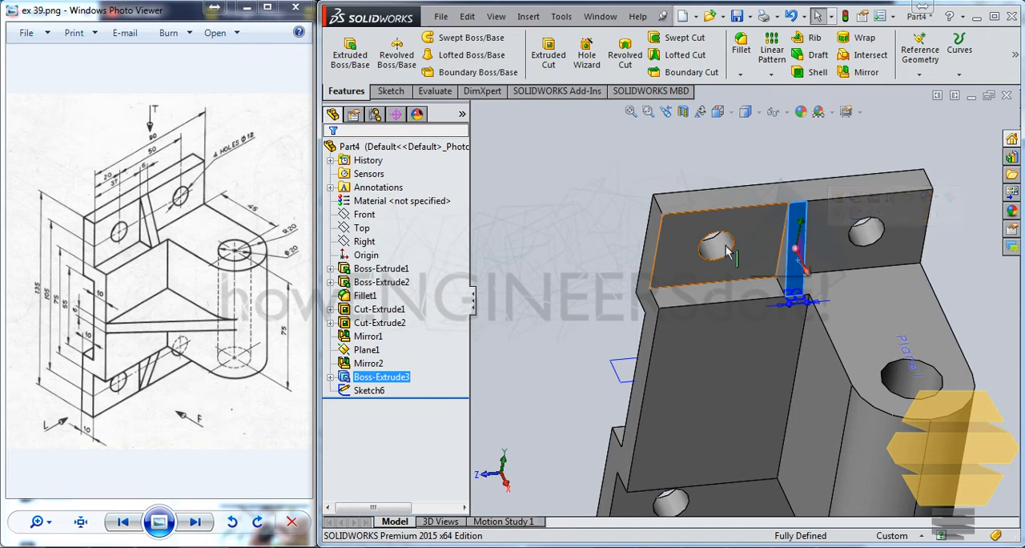
right_click(381, 376)
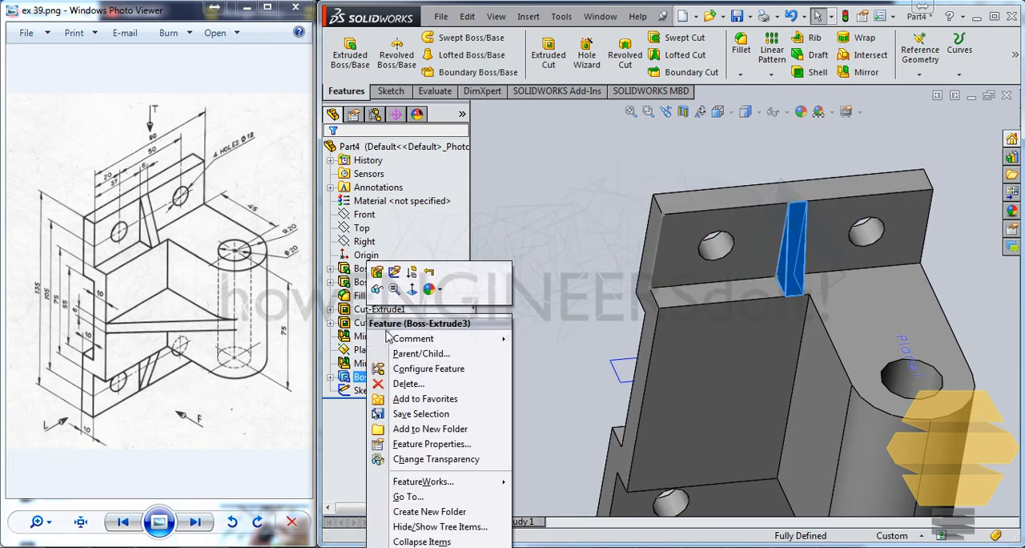
click(376, 272)
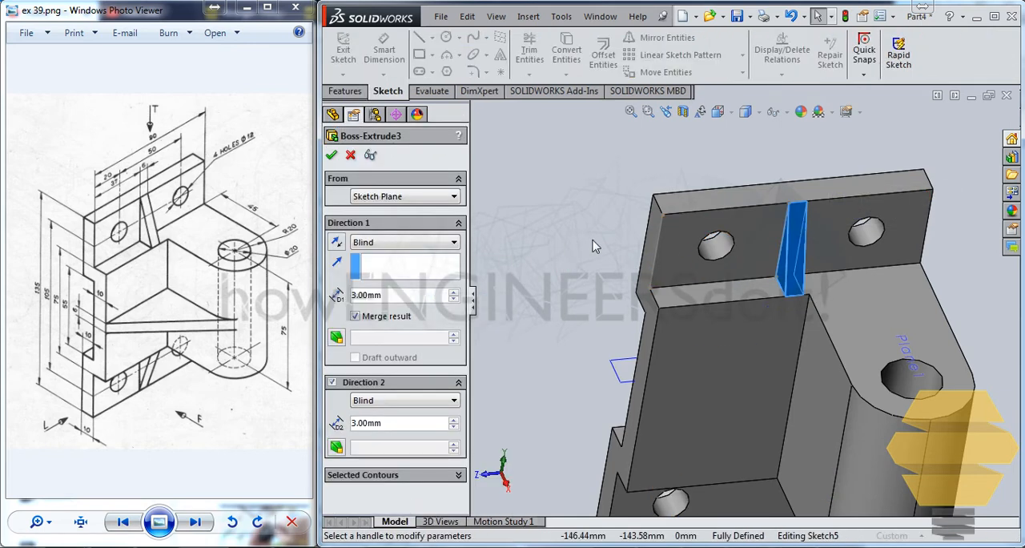
click(400, 296)
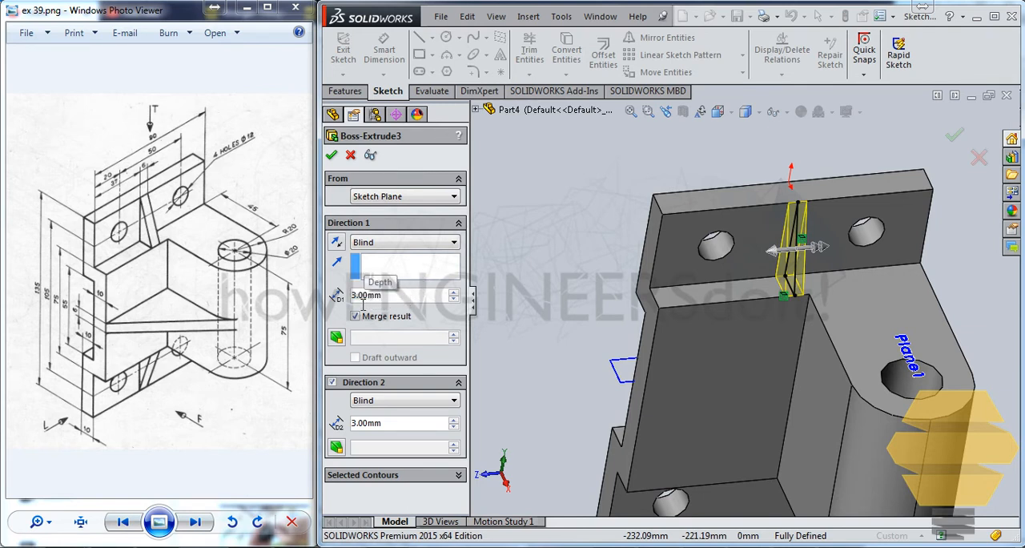
drag(357, 295, 460, 300)
text(+5)
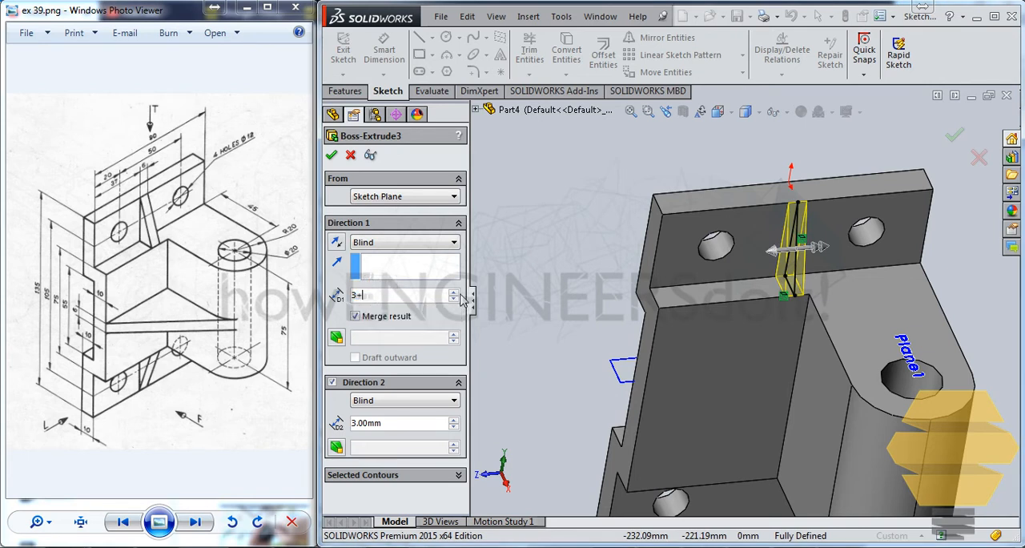
Try to set the rib extrusion's second-direction depth to 3-5 mm and discard the edit
click(376, 424)
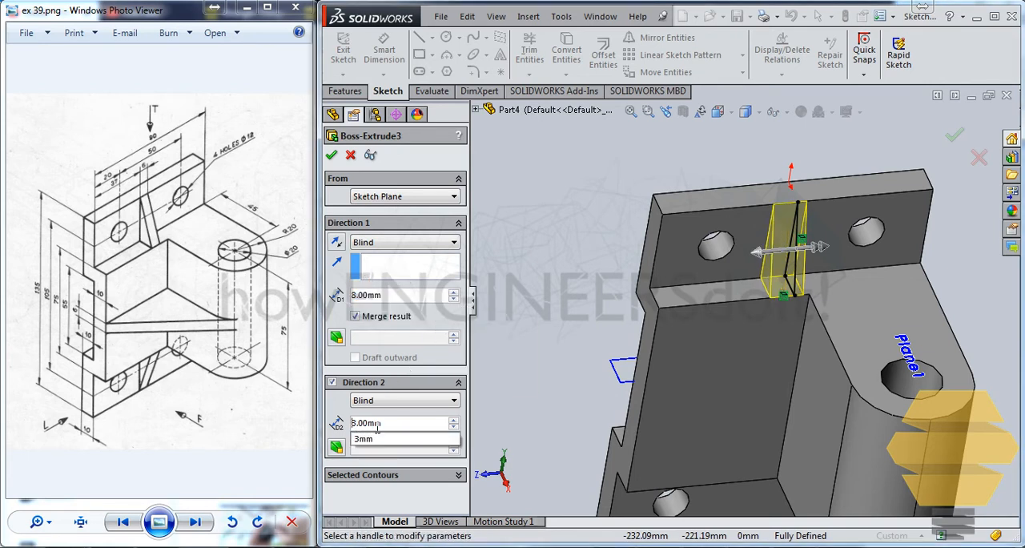
drag(401, 427, 225, 414)
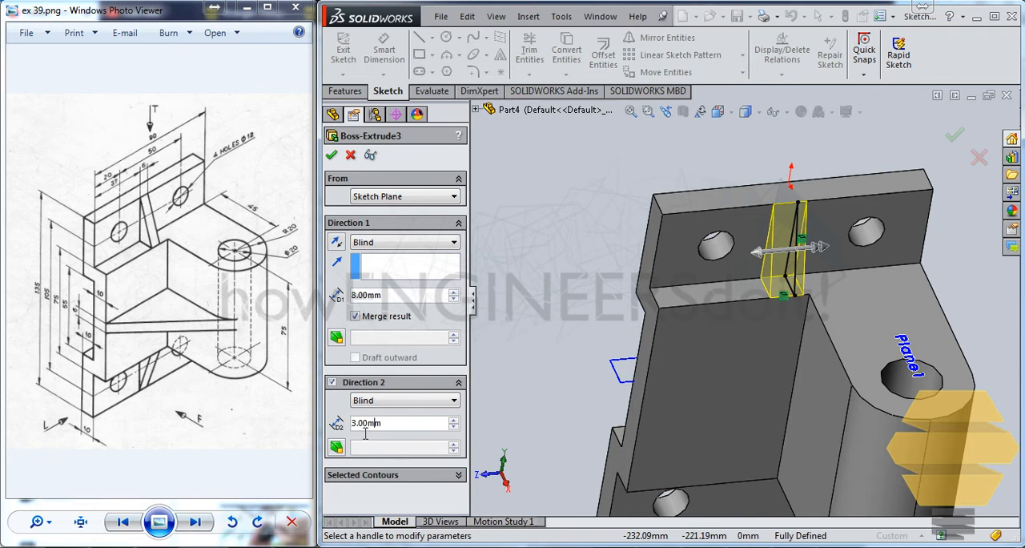
drag(387, 429, 380, 433)
key(BackSpace)
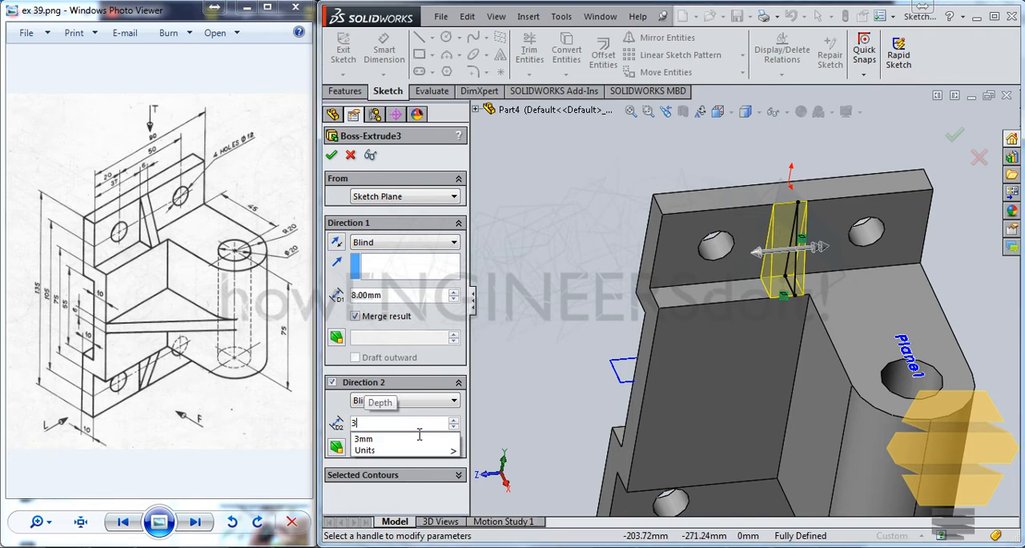
text(-5)
key(Return)
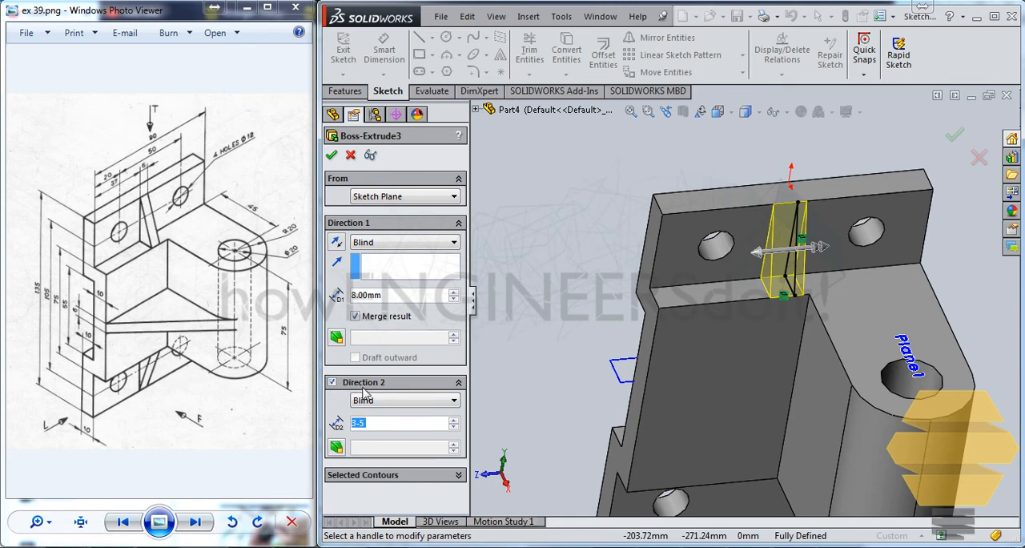
click(392, 429)
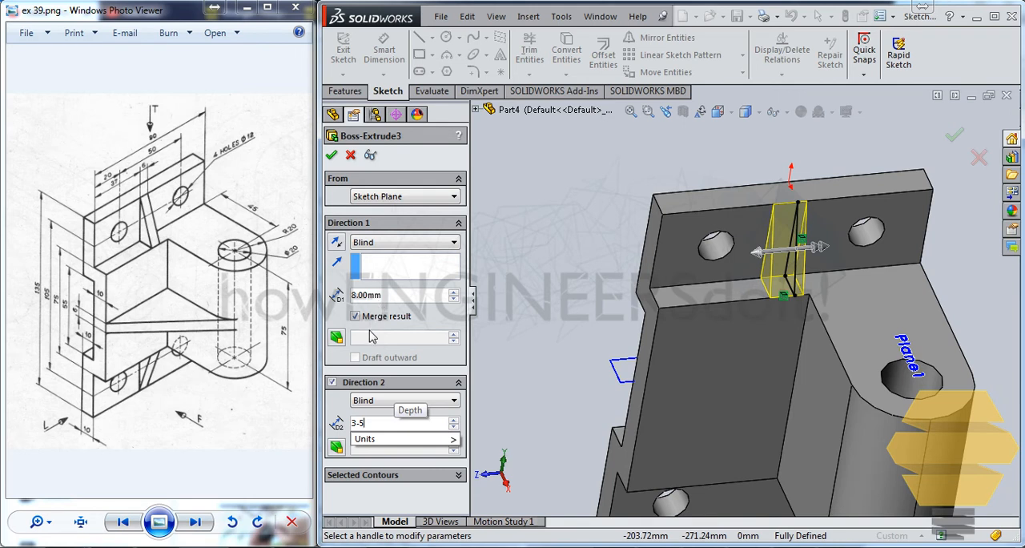
click(352, 156)
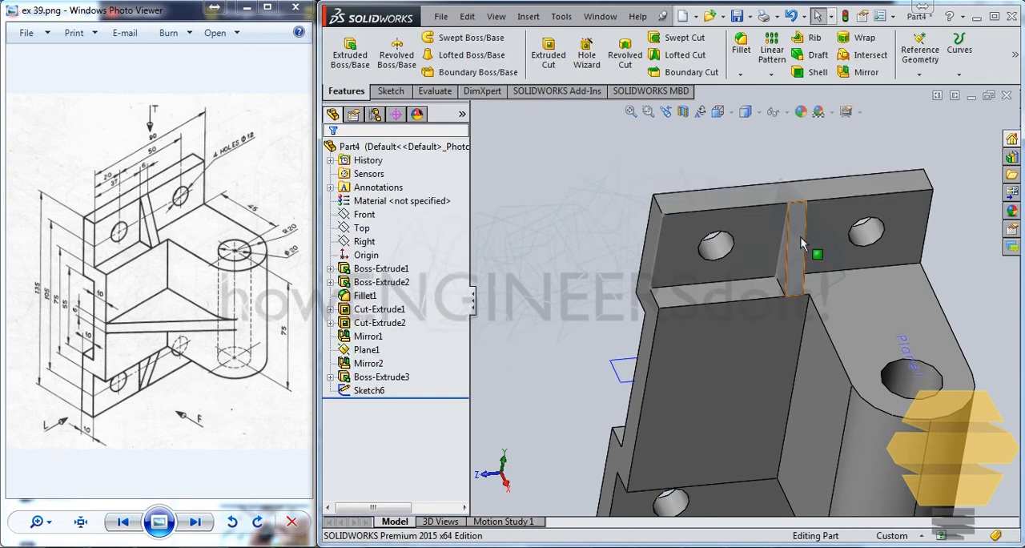
Delete the rib extrusion together with the converted-edge sketch, keeping the triangular profile sketch
click(393, 377)
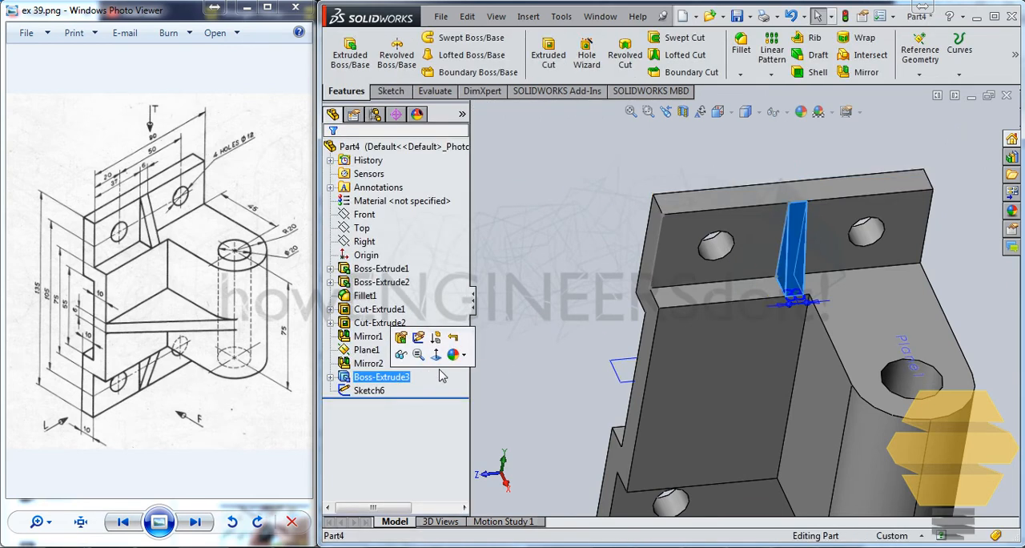
right_click(376, 391)
key(Escape)
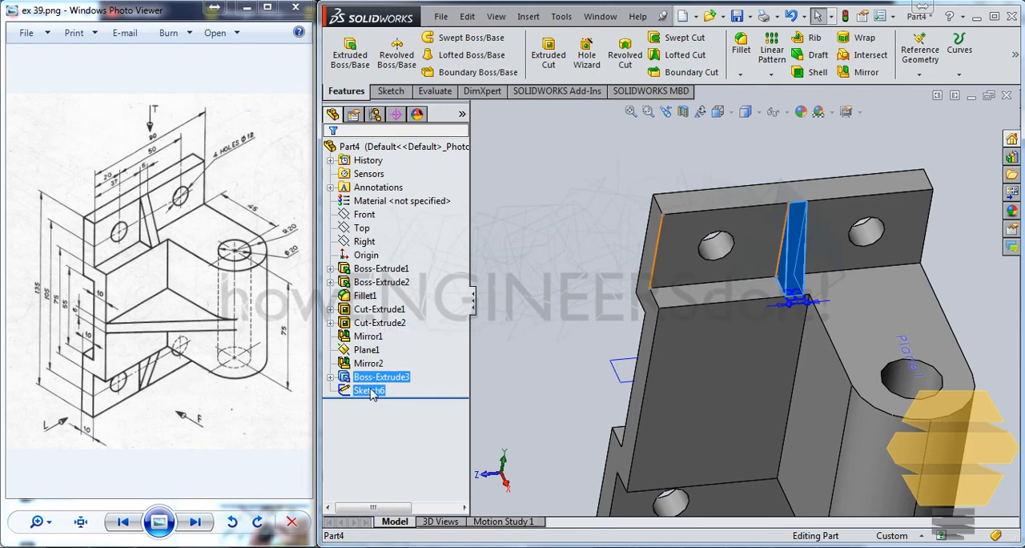
right_click(370, 392)
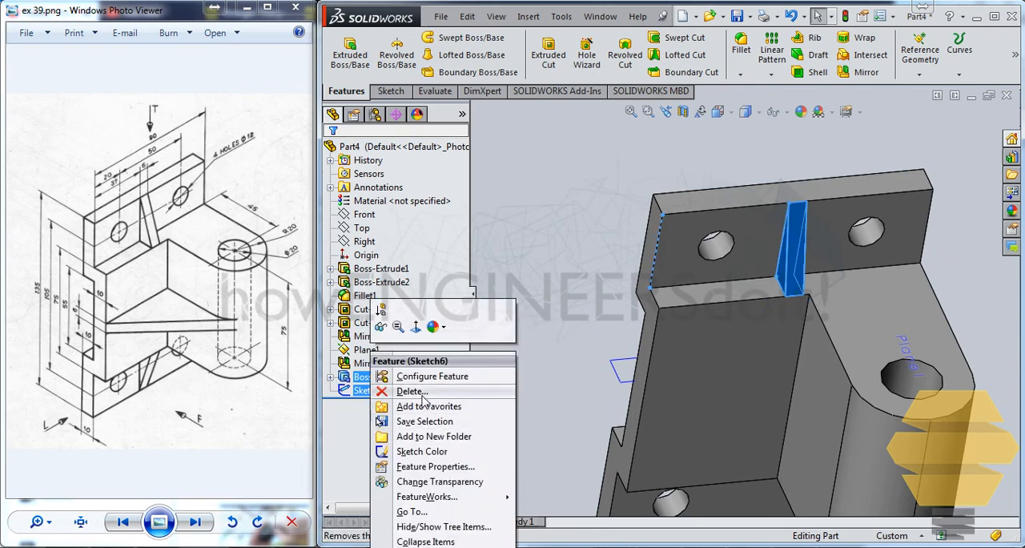
click(412, 391)
click(855, 230)
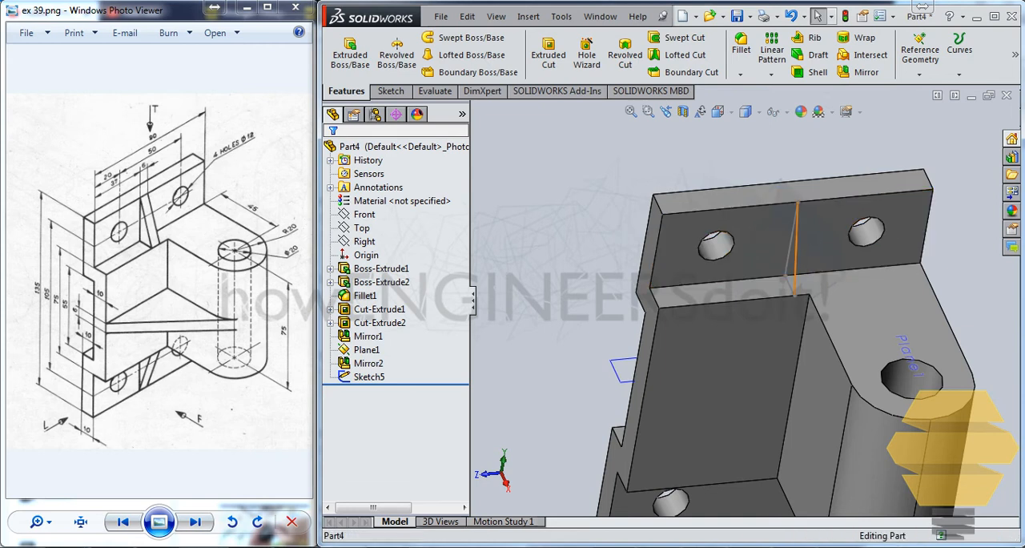
click(789, 251)
click(490, 309)
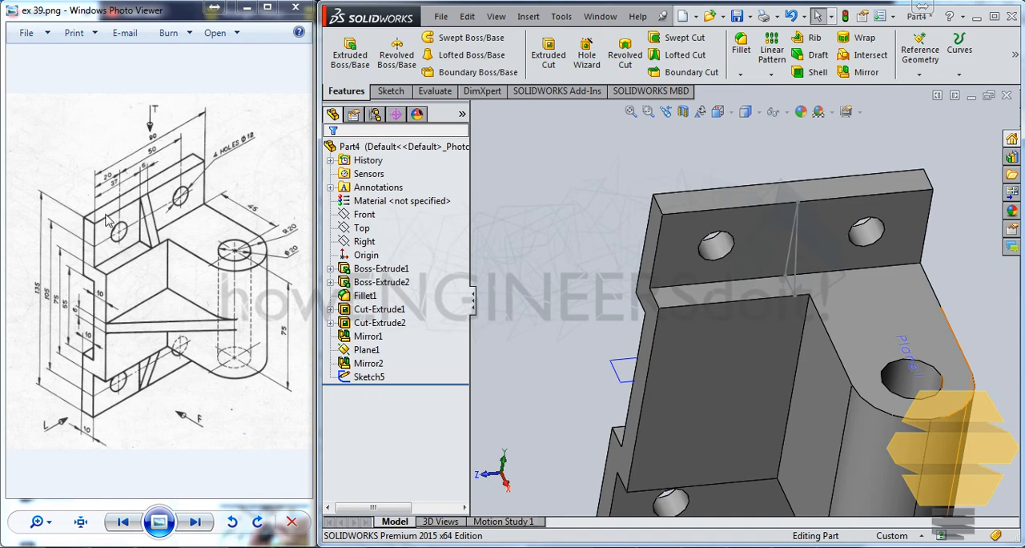
Create a reference plane offset 37 mm from the stepped plate's side face, flipped into the part
click(654, 229)
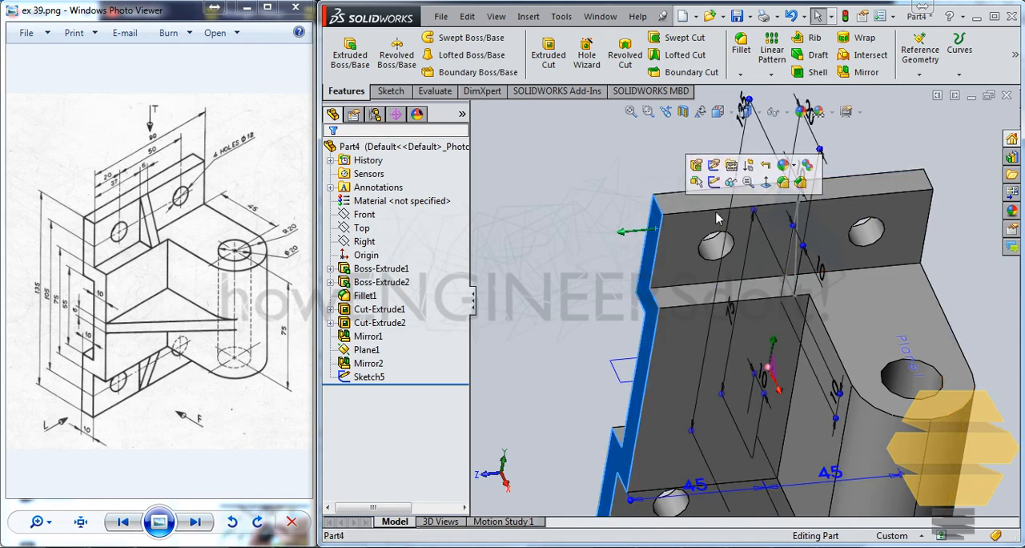
click(919, 74)
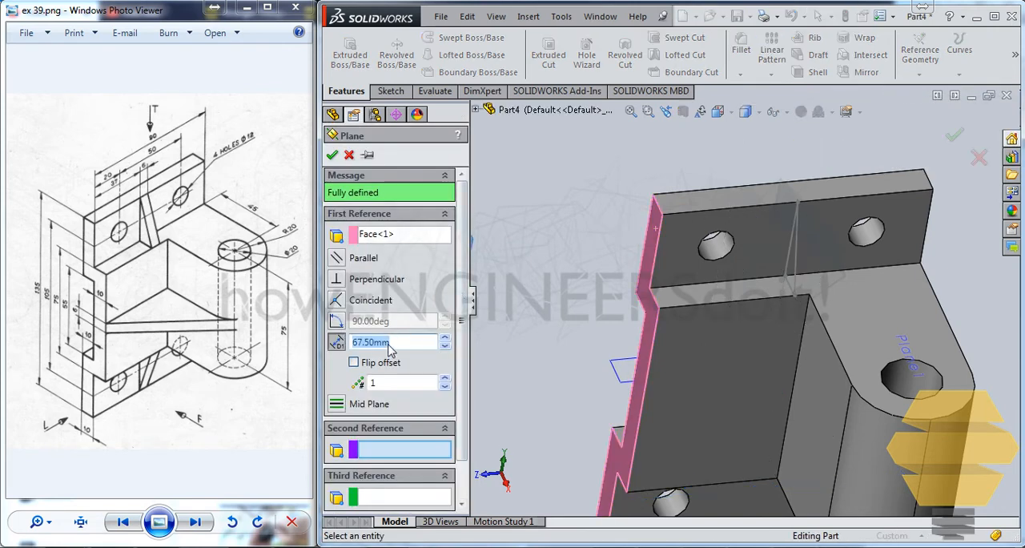
text(37)
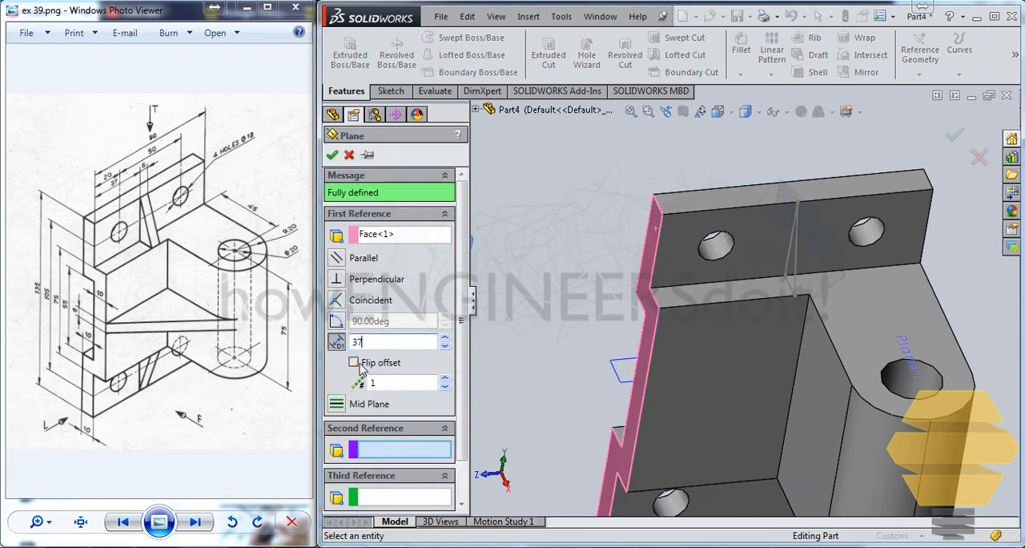
click(354, 363)
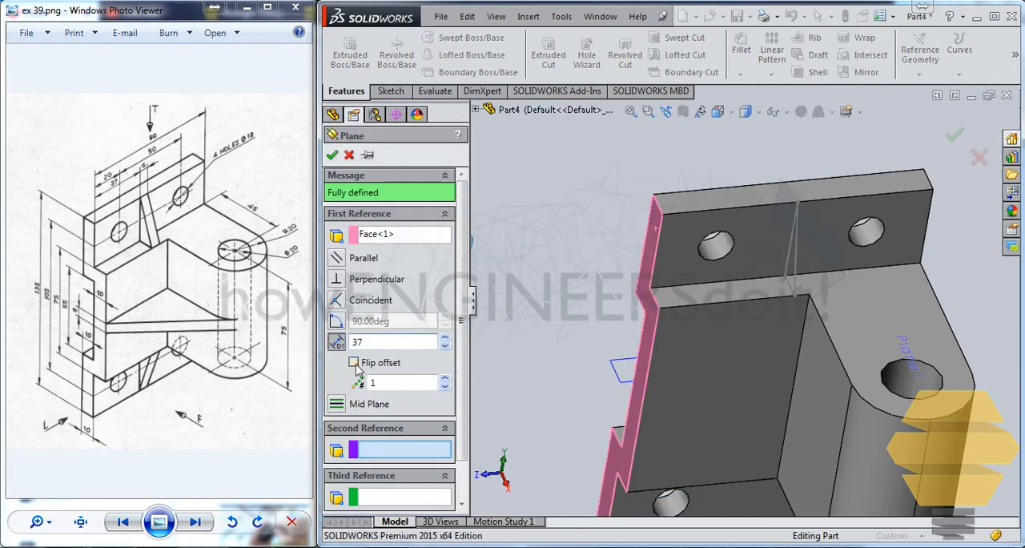
click(332, 155)
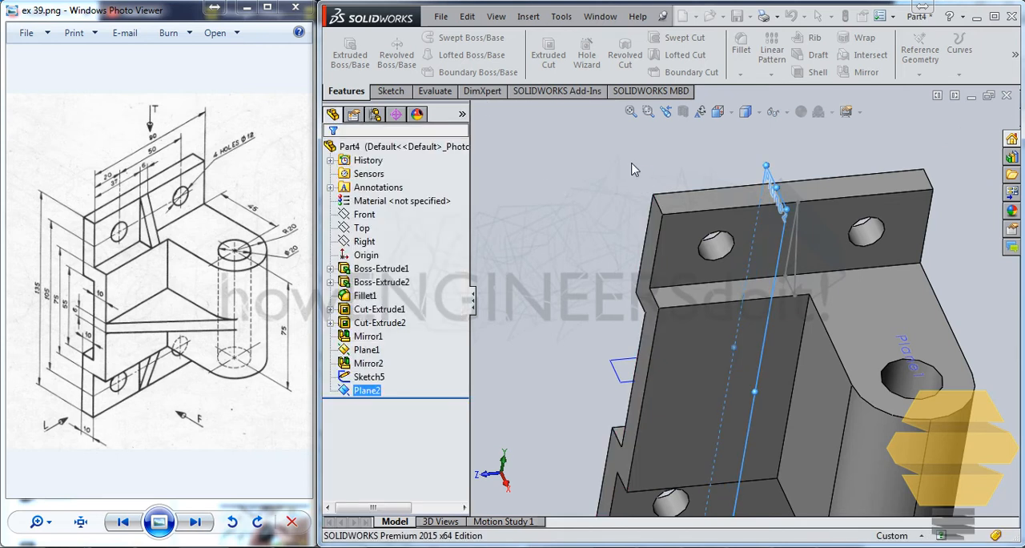
Sketch on the 37 mm offset plane and convert the triangular rib profile into that sketch
click(778, 254)
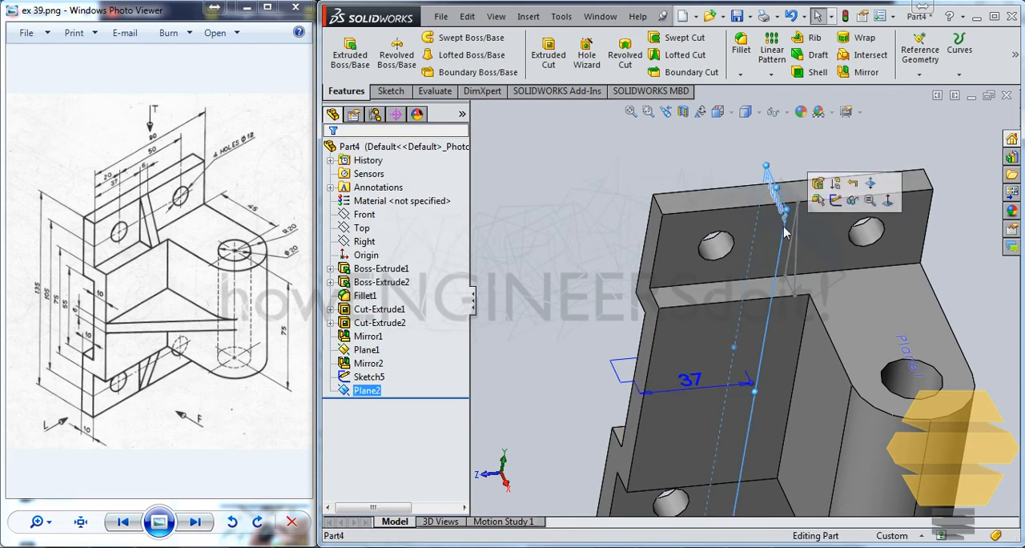
click(837, 201)
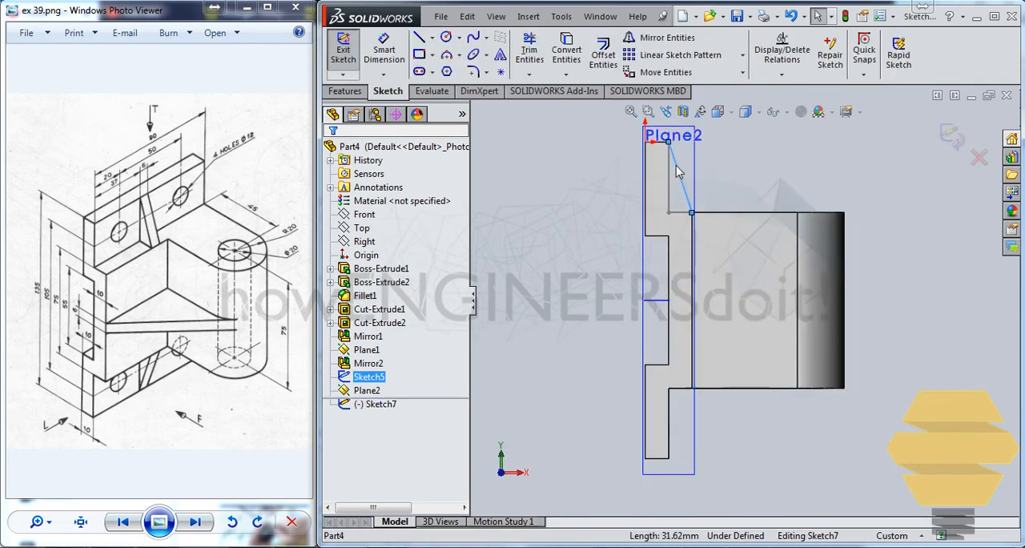
click(377, 380)
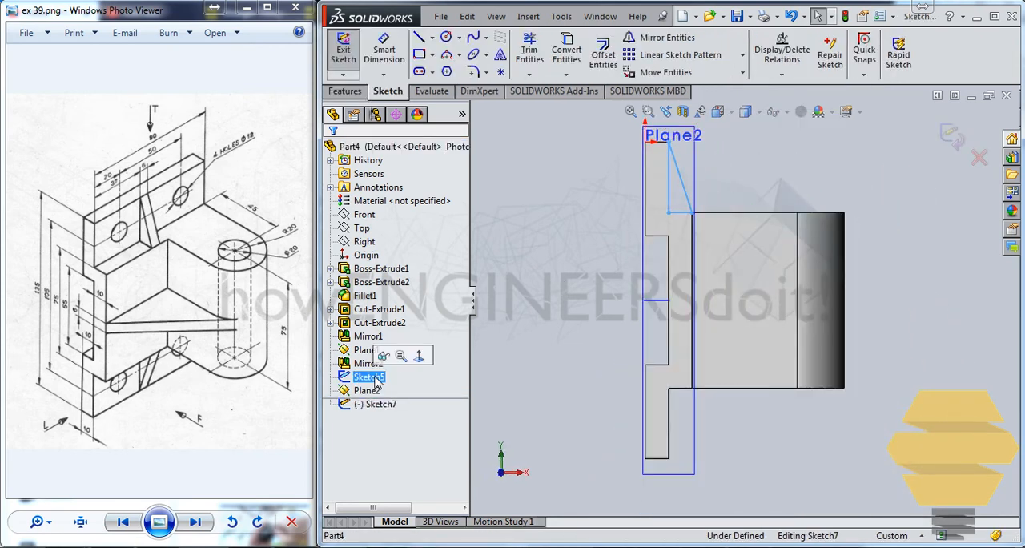
click(566, 50)
click(344, 53)
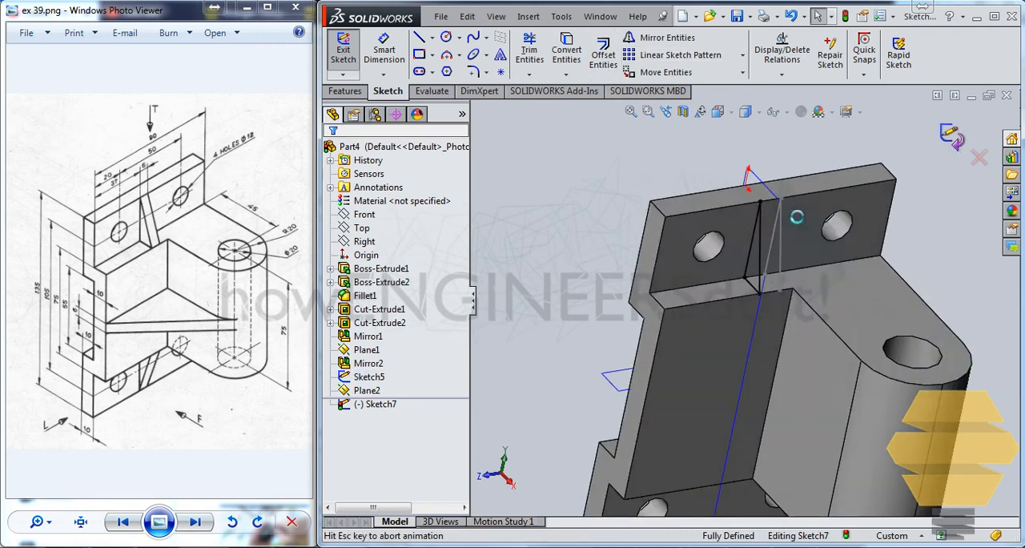
Extrude the converted triangle 6 mm in the reversed direction, away from the side face the plane was offset from
click(349, 57)
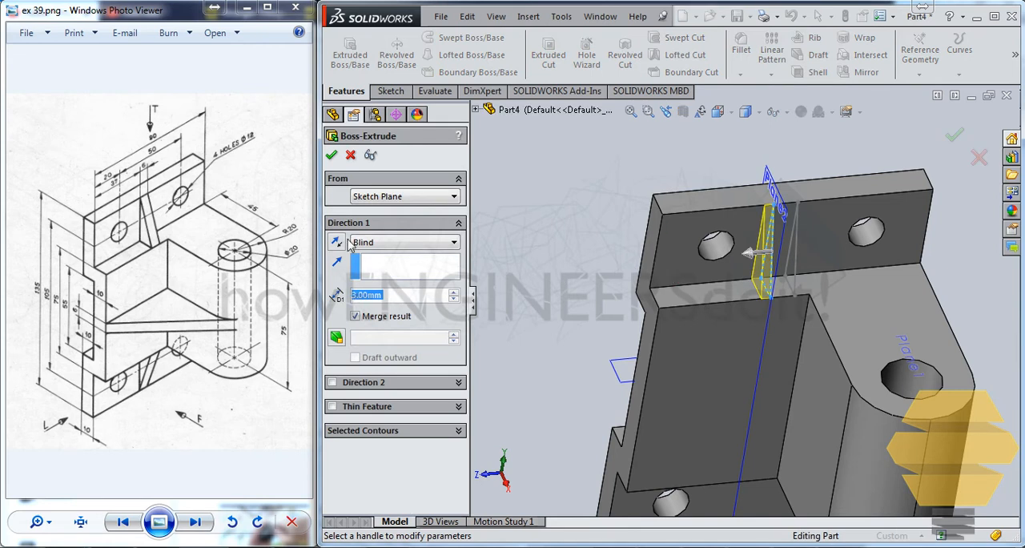
click(336, 242)
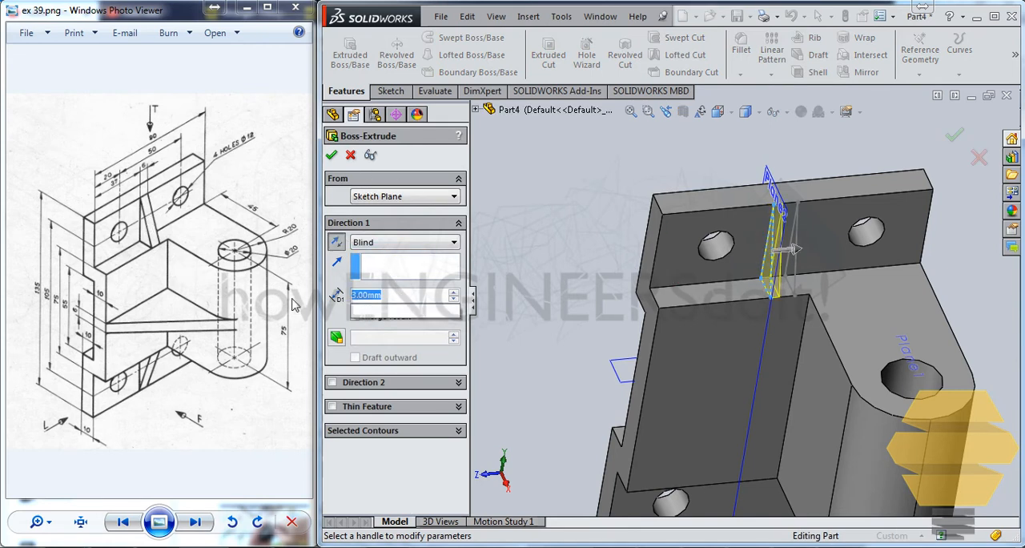
text(6)
key(Return)
key(Return)
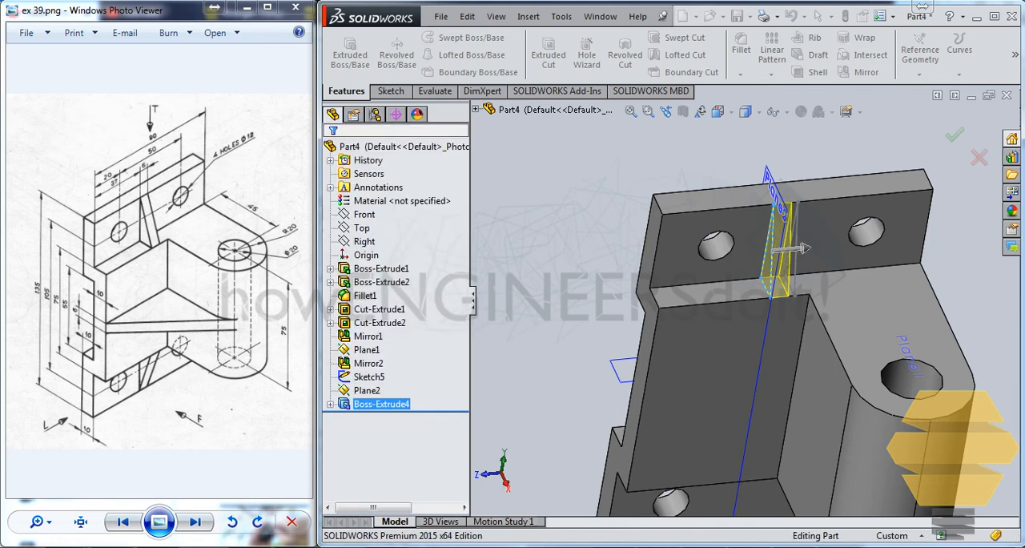
Hide the original triangular profile sketch beside the new rib
click(775, 173)
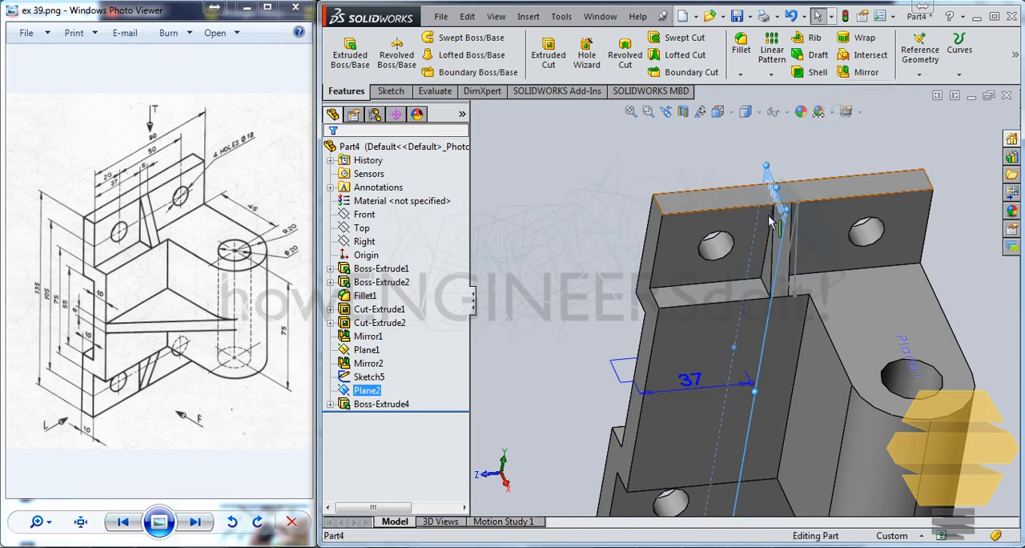
click(797, 252)
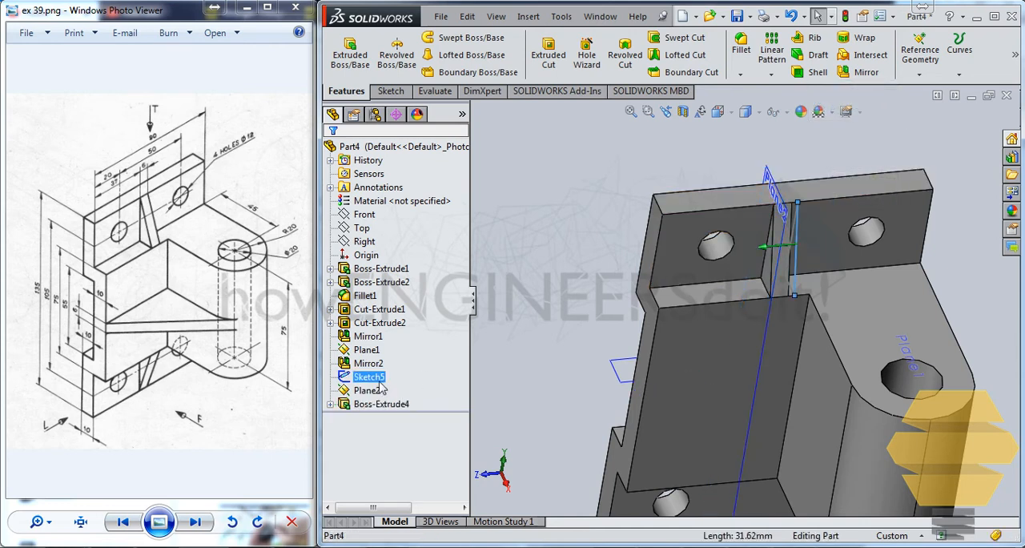
right_click(378, 379)
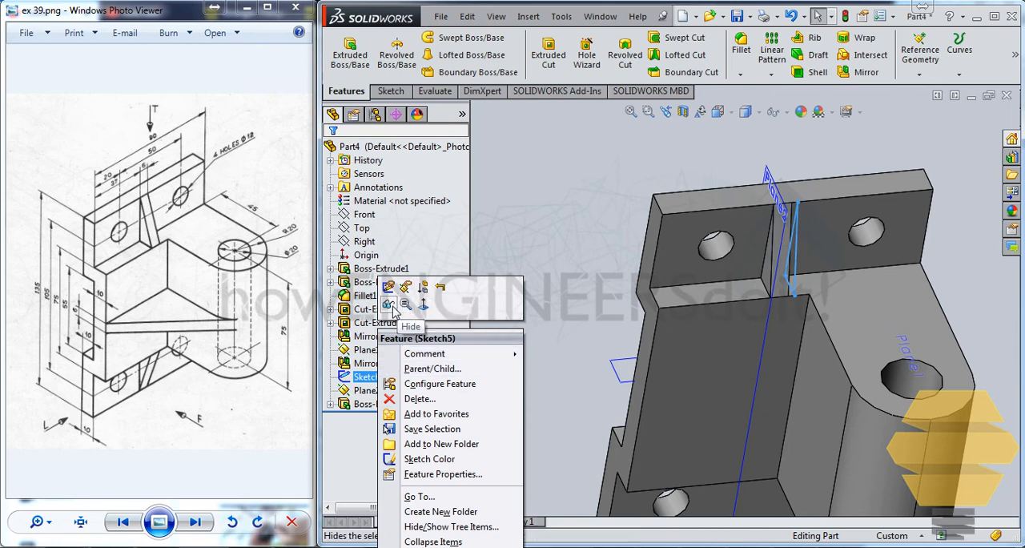
click(657, 184)
scroll(774, 360, down, 3)
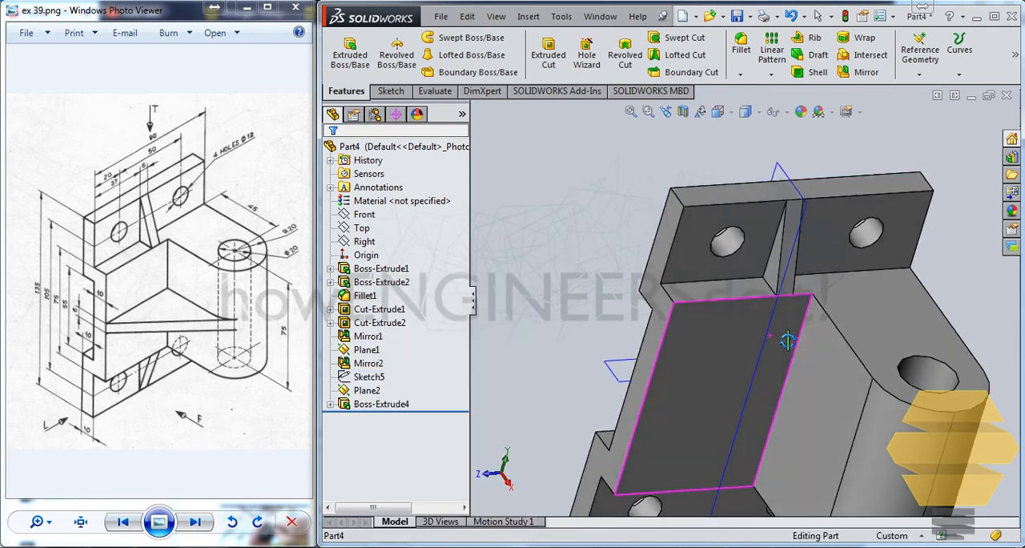
scroll(768, 370, up, 5)
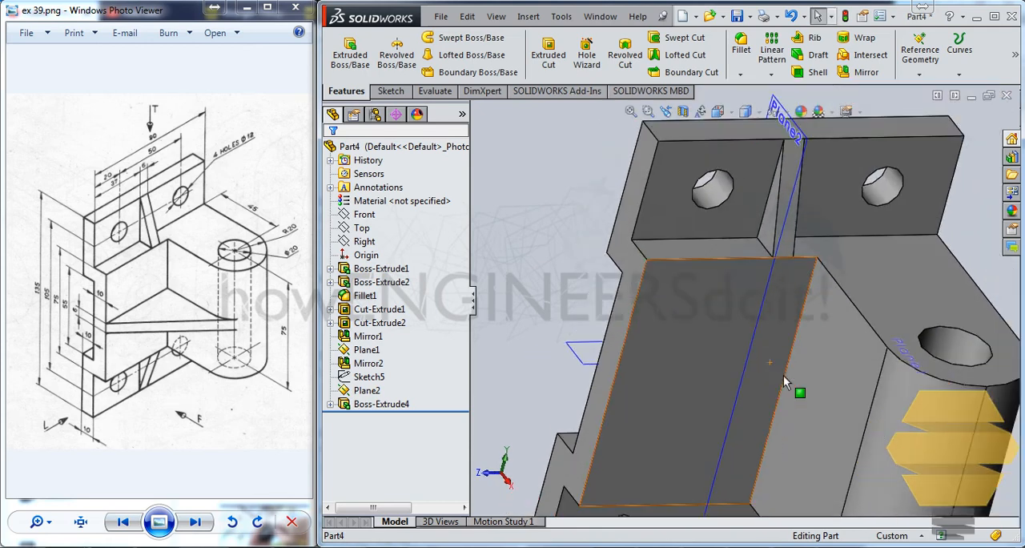
Mirror the triangular rib about Plane1 onto the opposite flange
click(383, 403)
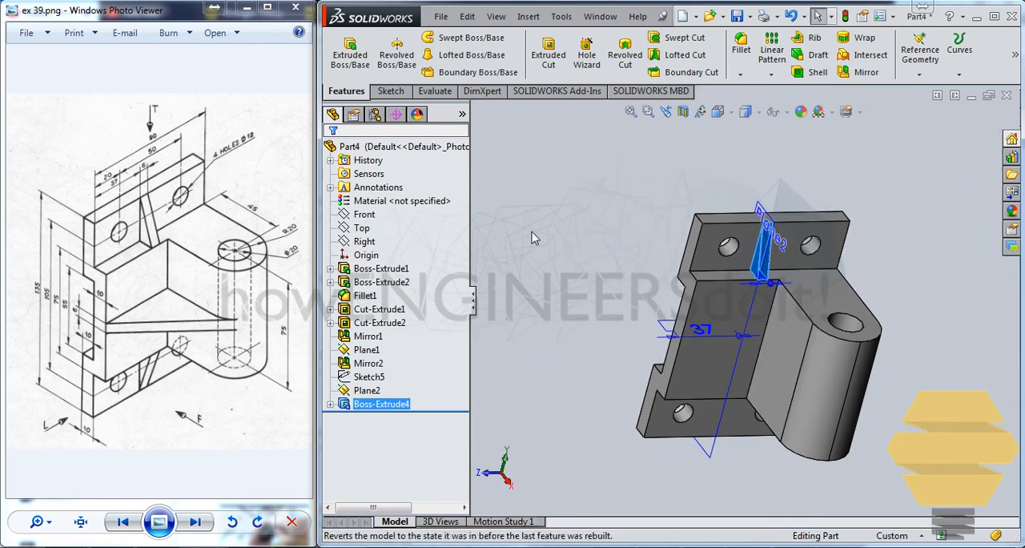
click(863, 72)
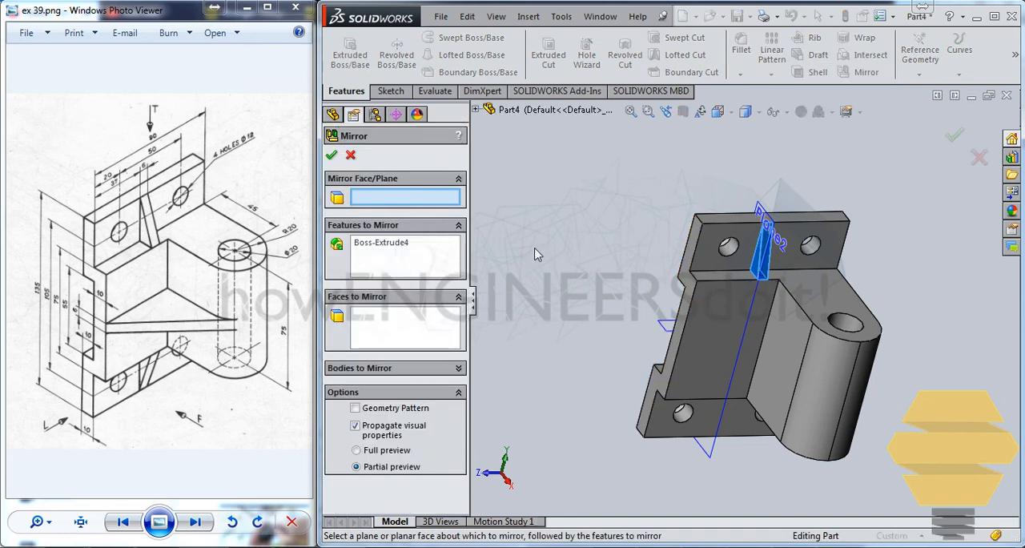
click(476, 110)
click(659, 328)
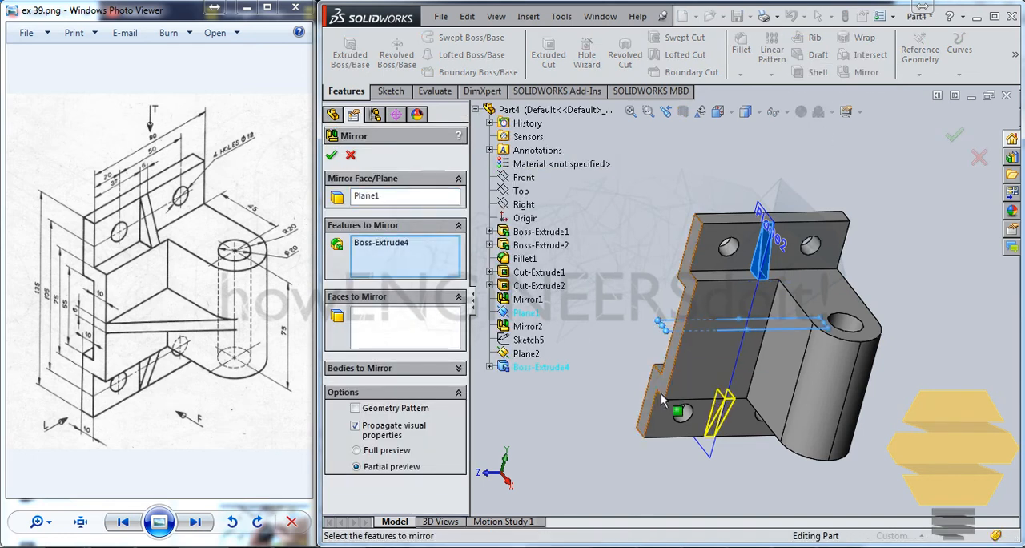
click(954, 137)
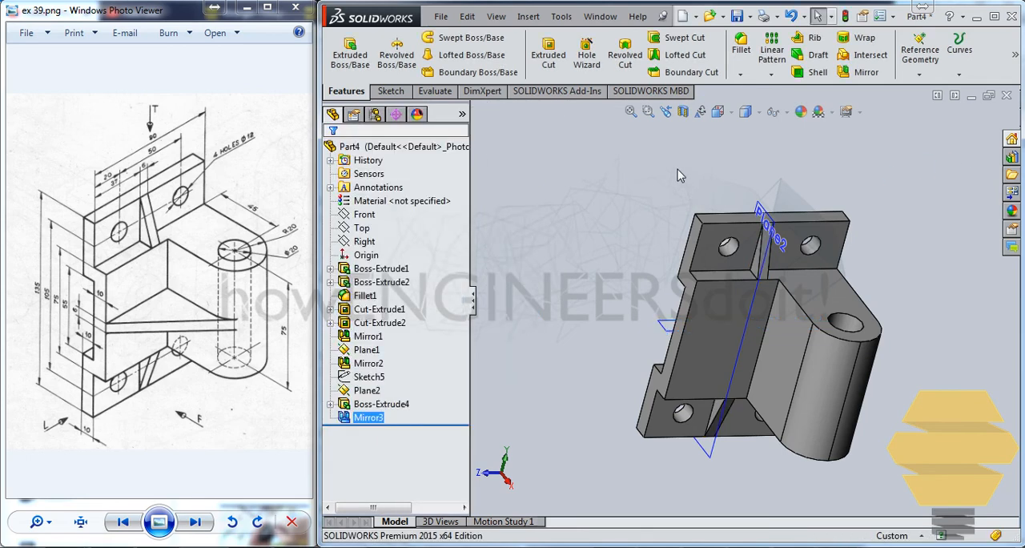
On Plane1, sketch a slanted line from the stepped plate's outer front corner to a point just past the block's rounded end
middle_drag(731, 252, 655, 270)
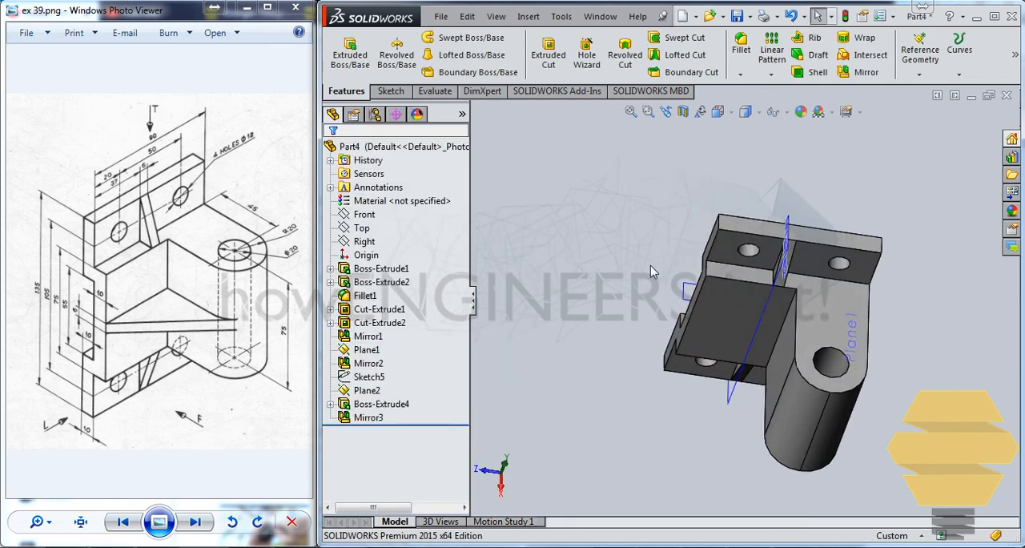
middle_drag(738, 370, 628, 383)
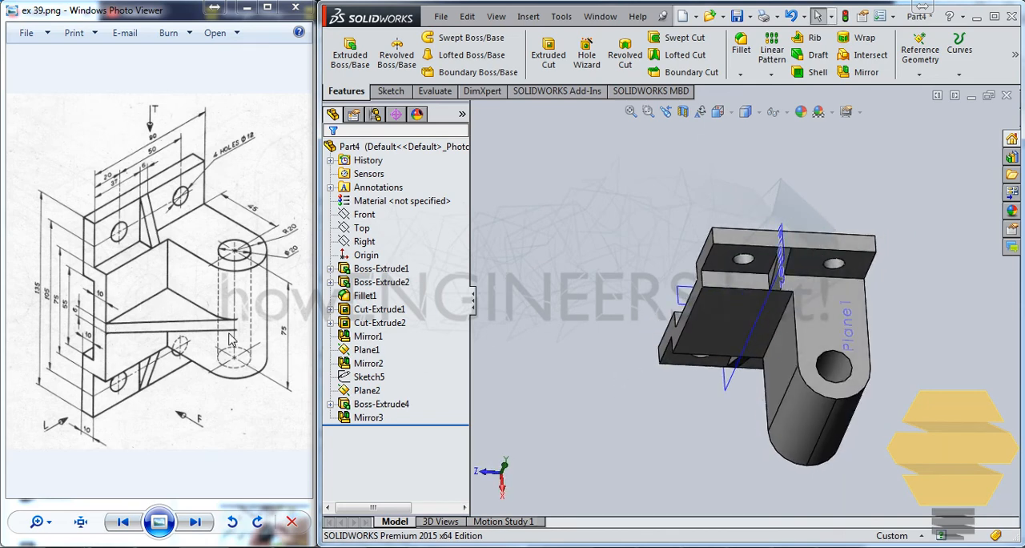
middle_drag(744, 376, 727, 347)
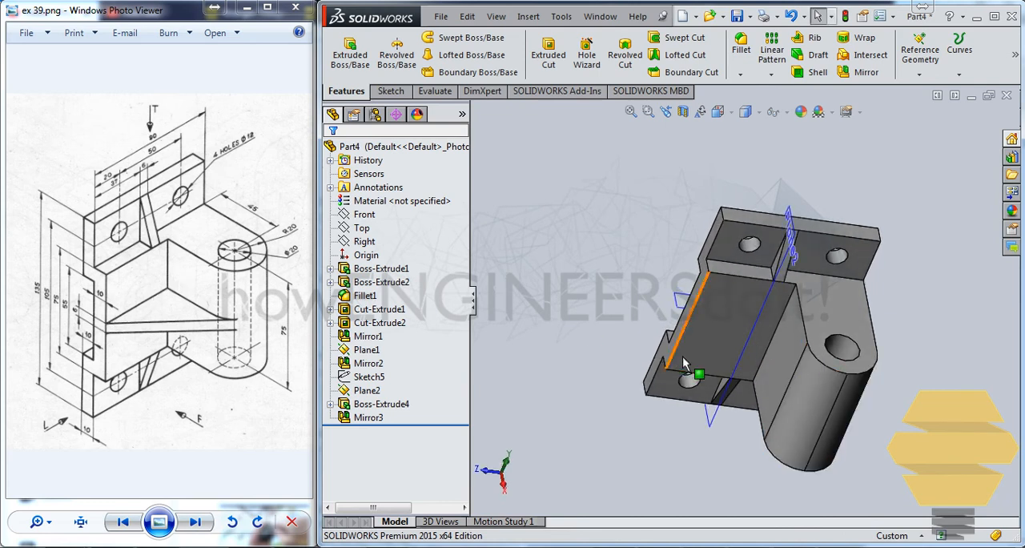
middle_drag(685, 362, 704, 336)
click(723, 277)
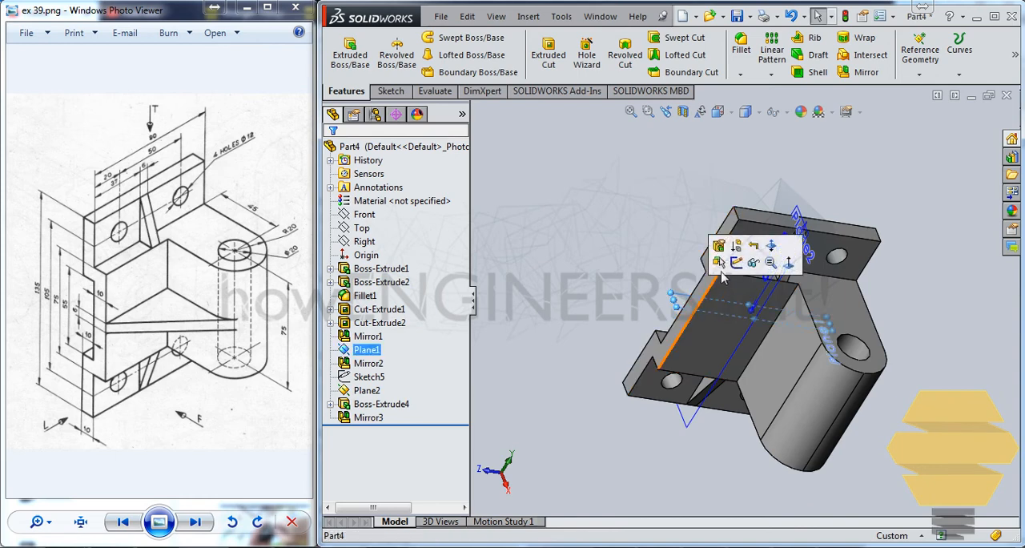
click(719, 262)
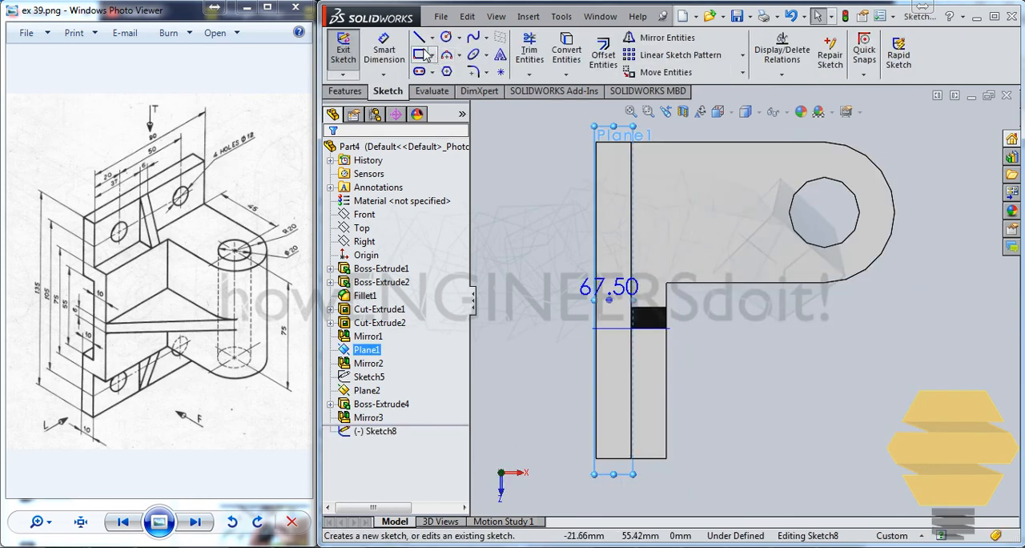
click(418, 37)
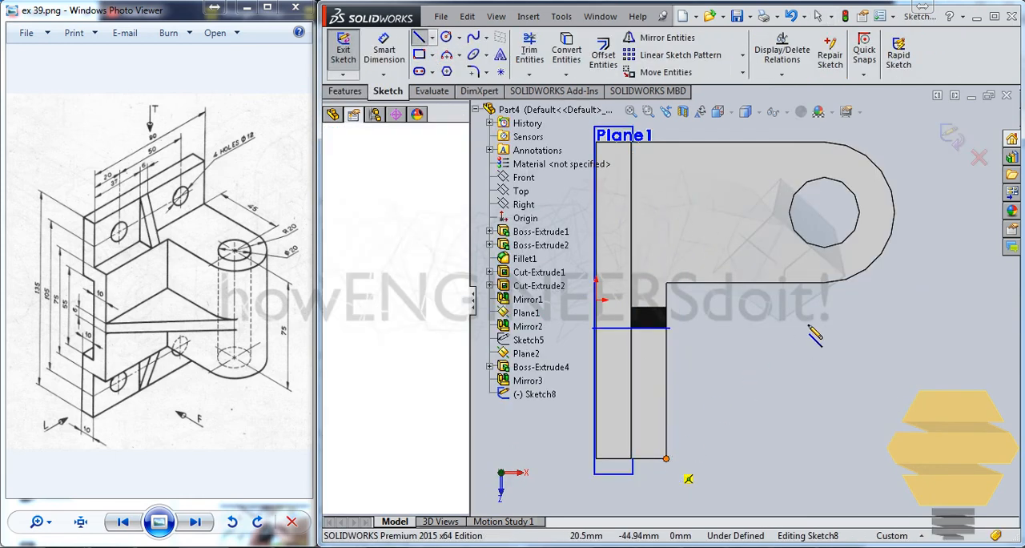
click(936, 211)
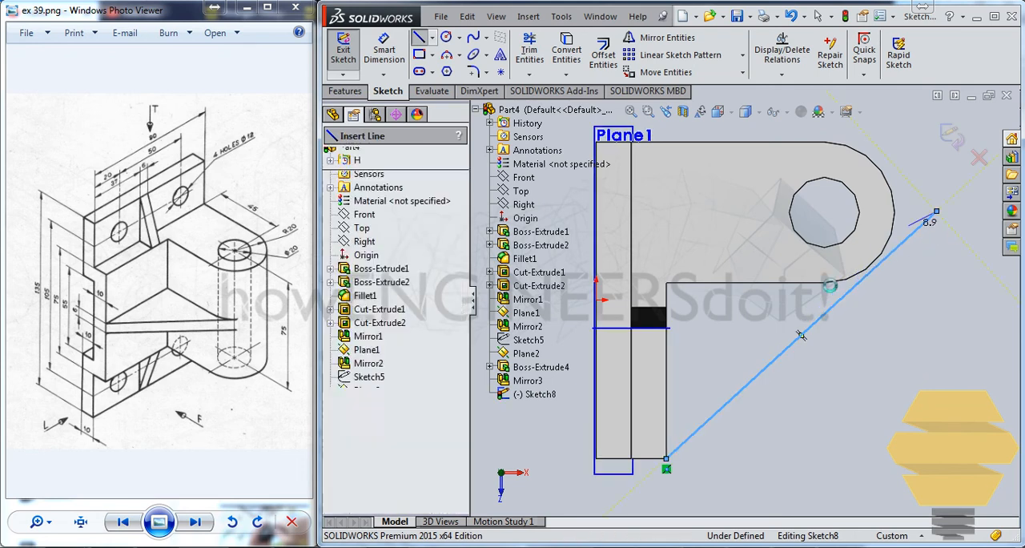
key(Escape)
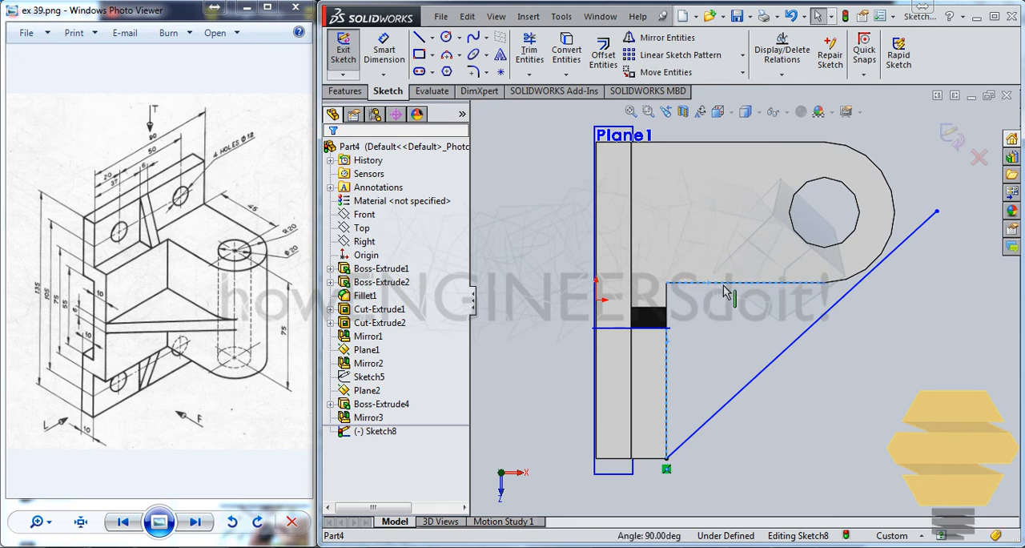
Convert the plate's front edge, the block's adjoining side edge and the rounded end's arc into the sketch
click(864, 276)
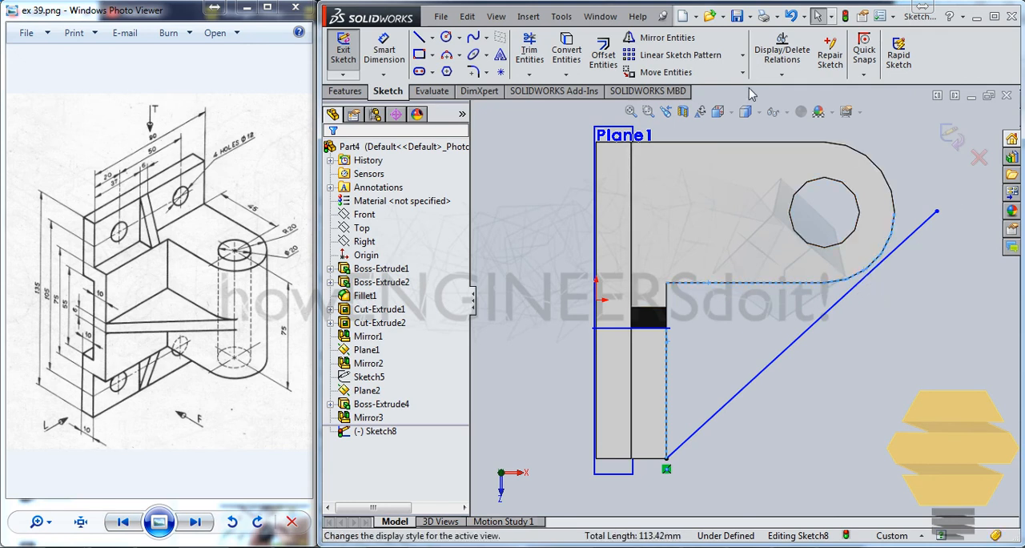
click(580, 54)
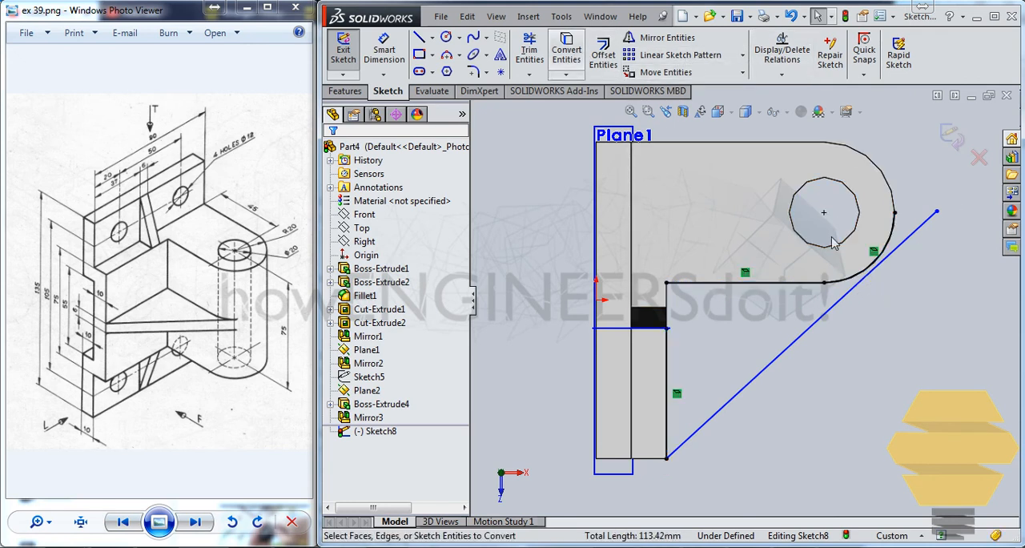
click(530, 75)
click(565, 104)
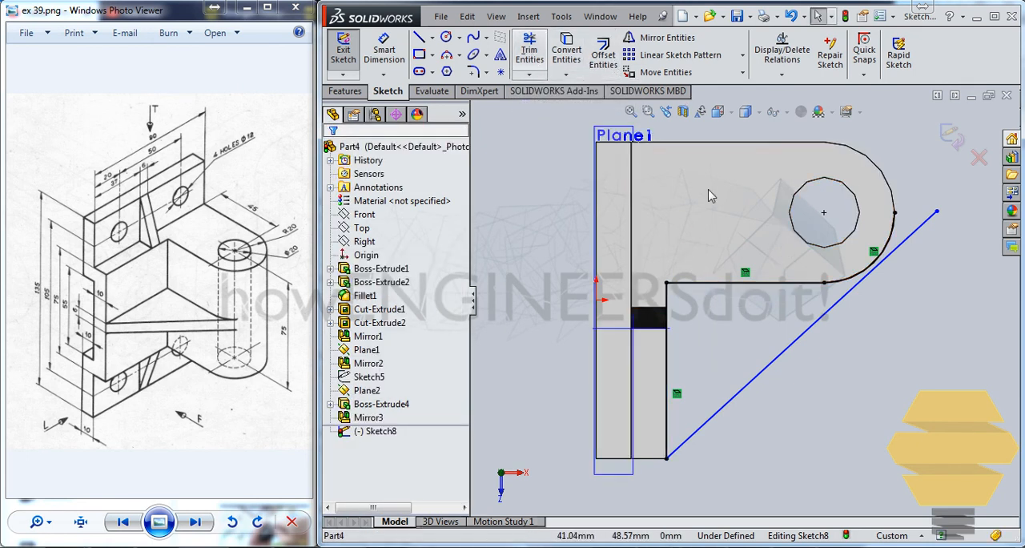
Make the slanted line tangent to the converted arc of the block's rounded end
click(893, 235)
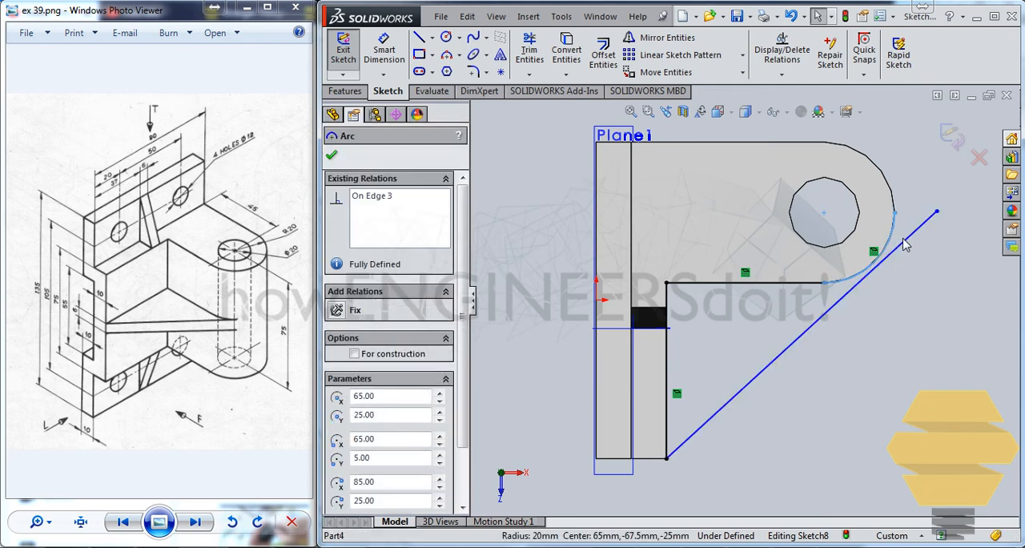
ctrl+click(909, 241)
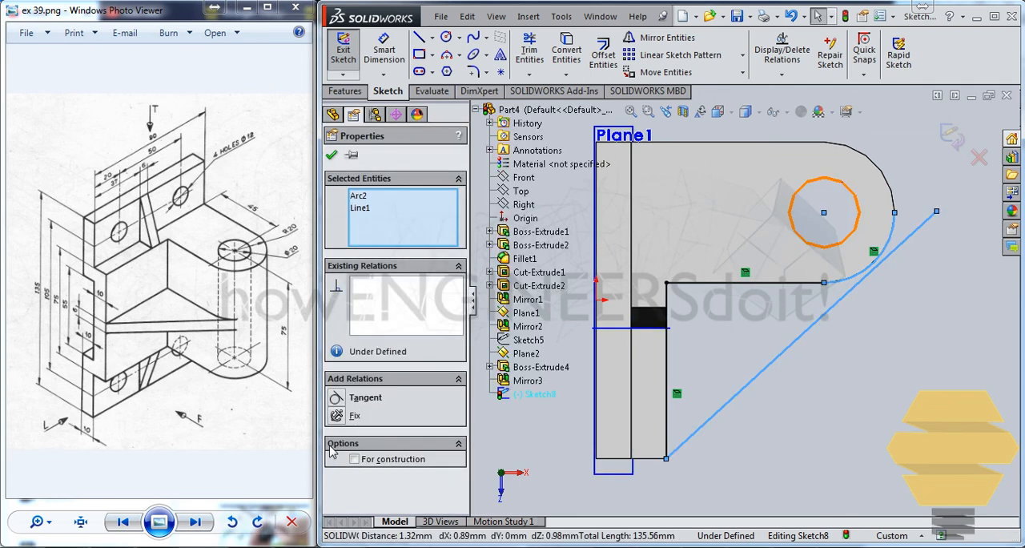
click(337, 399)
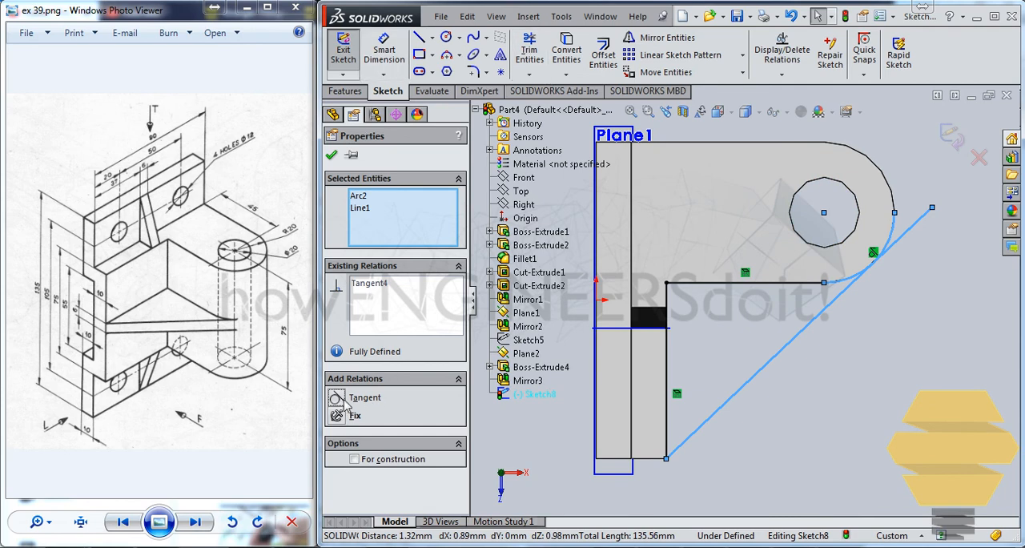
key(Escape)
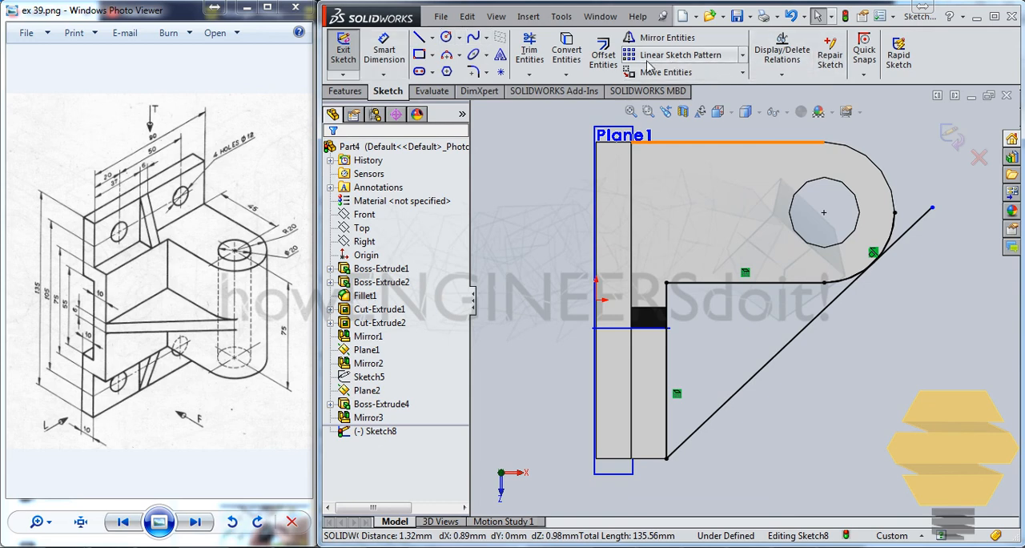
Trim the slanted line and the arc beyond their tangent point, and close the sketch
click(527, 53)
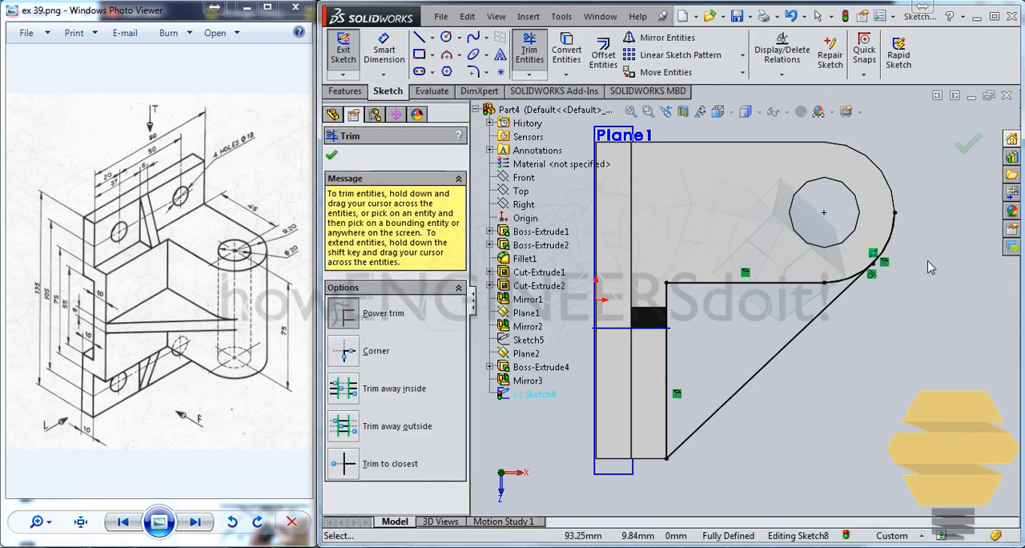
key(Escape)
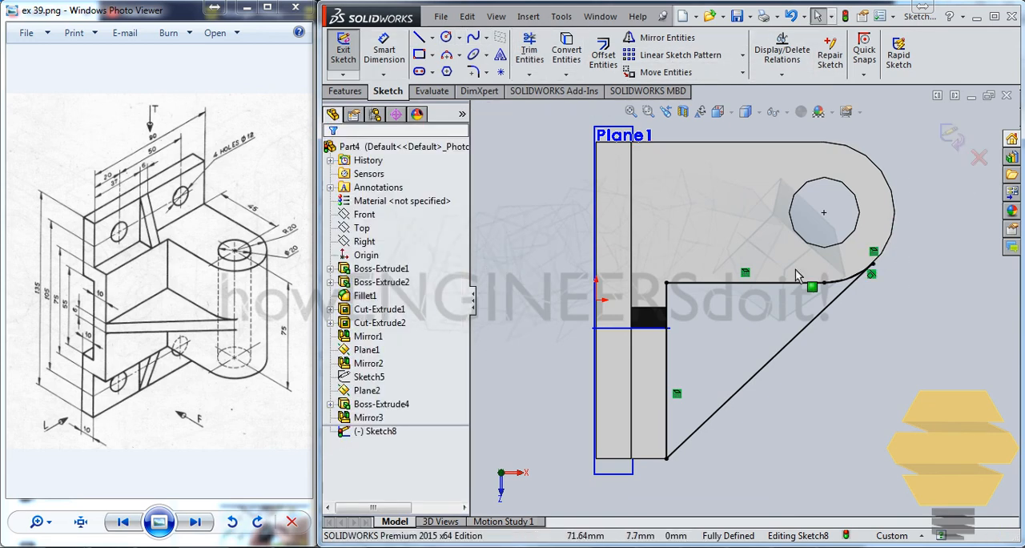
click(950, 138)
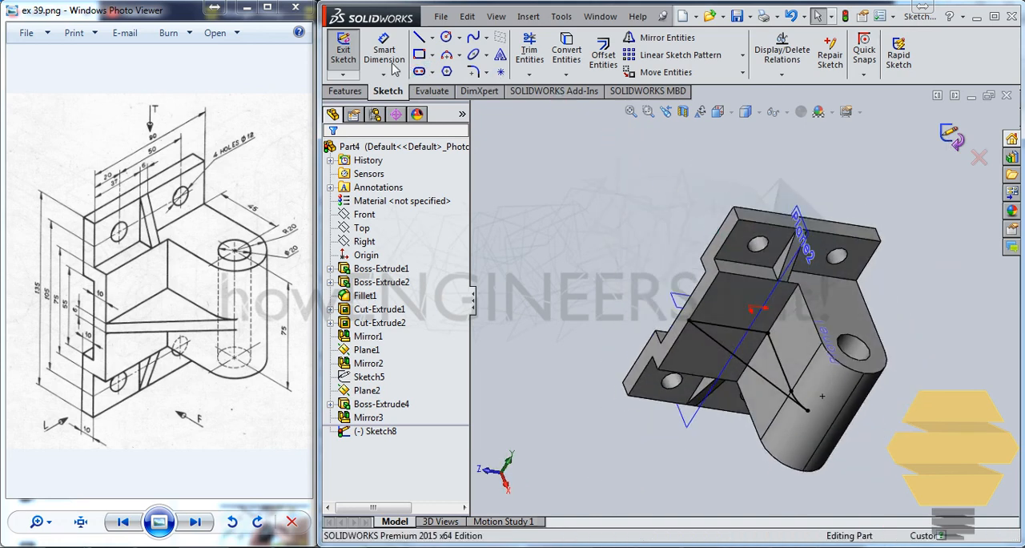
click(361, 92)
click(378, 93)
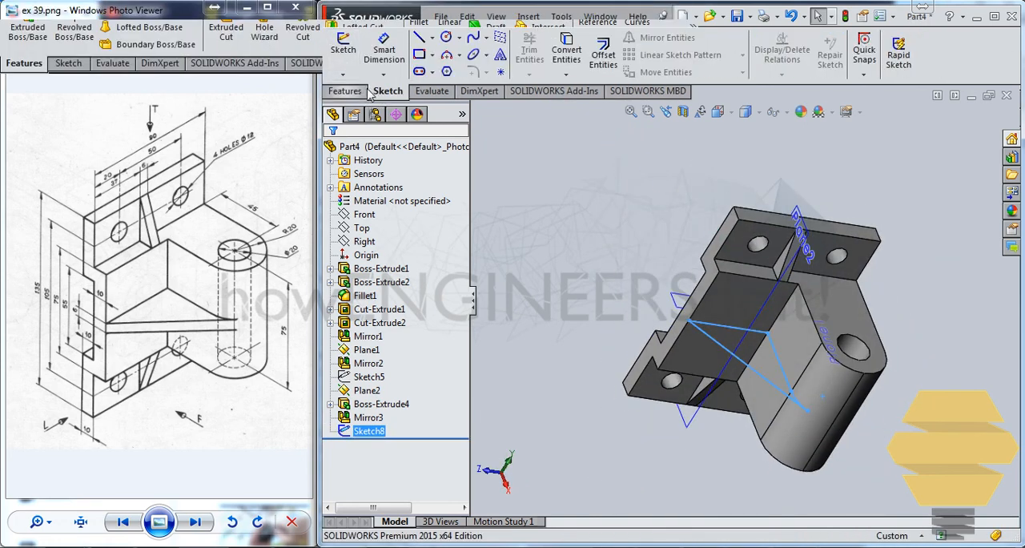
Extrude the closed triangular rib profile as a merged boss, blind 3 mm in each of the two directions from its sketch plane
click(363, 90)
click(352, 48)
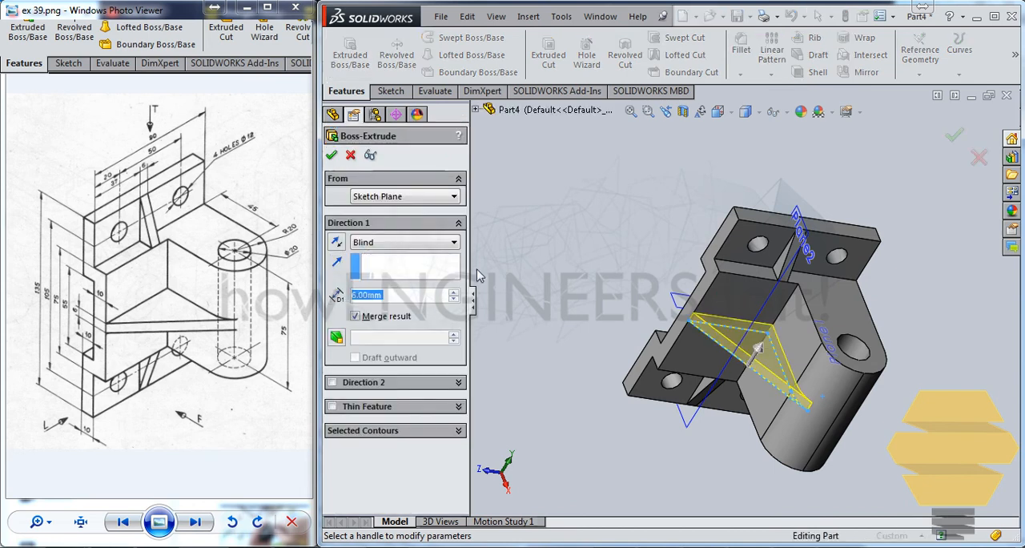
text(3)
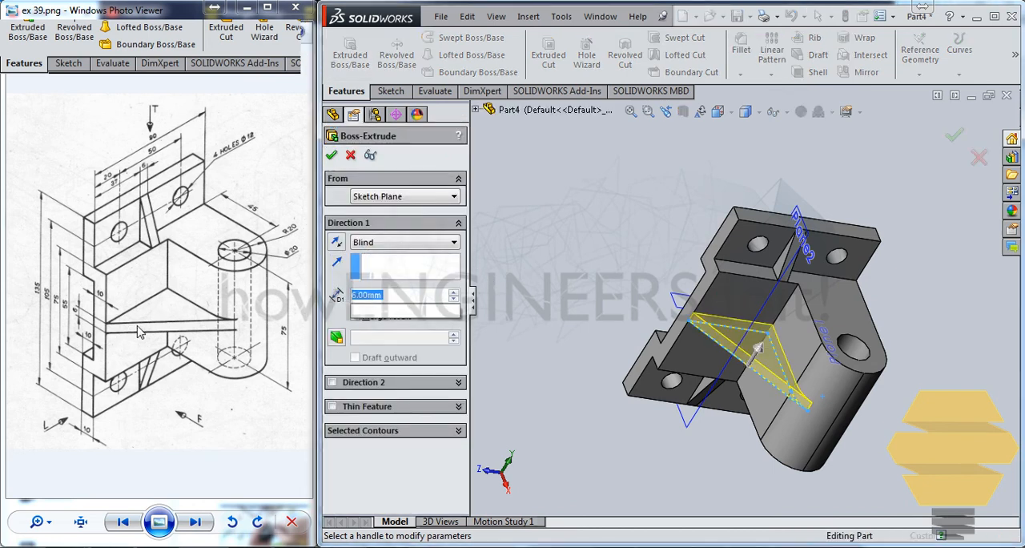
click(332, 382)
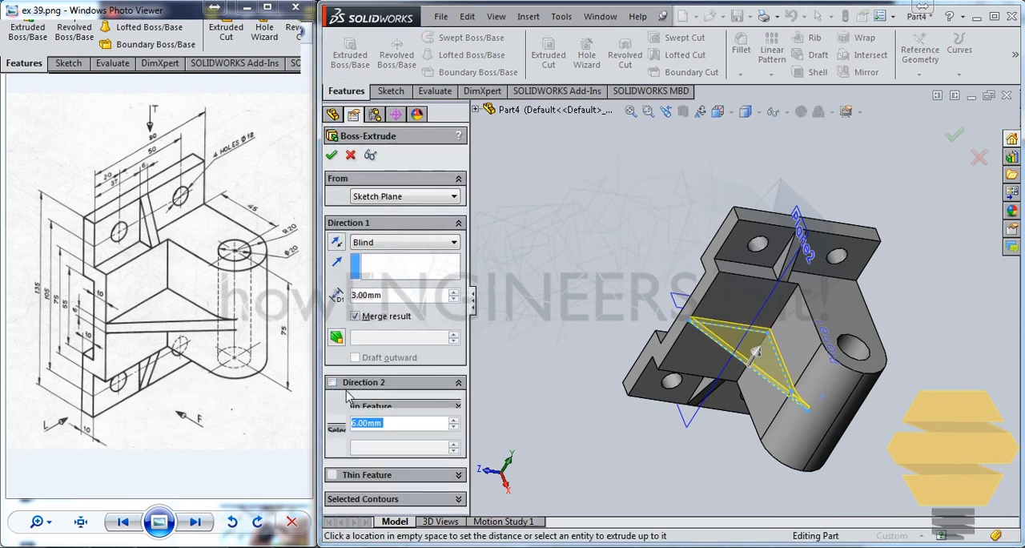
text(3)
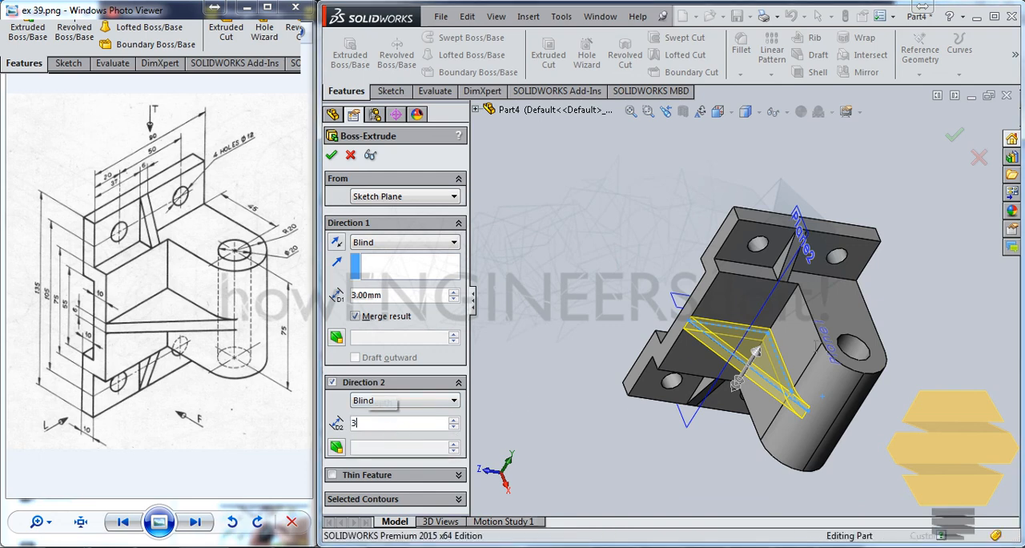
key(Return)
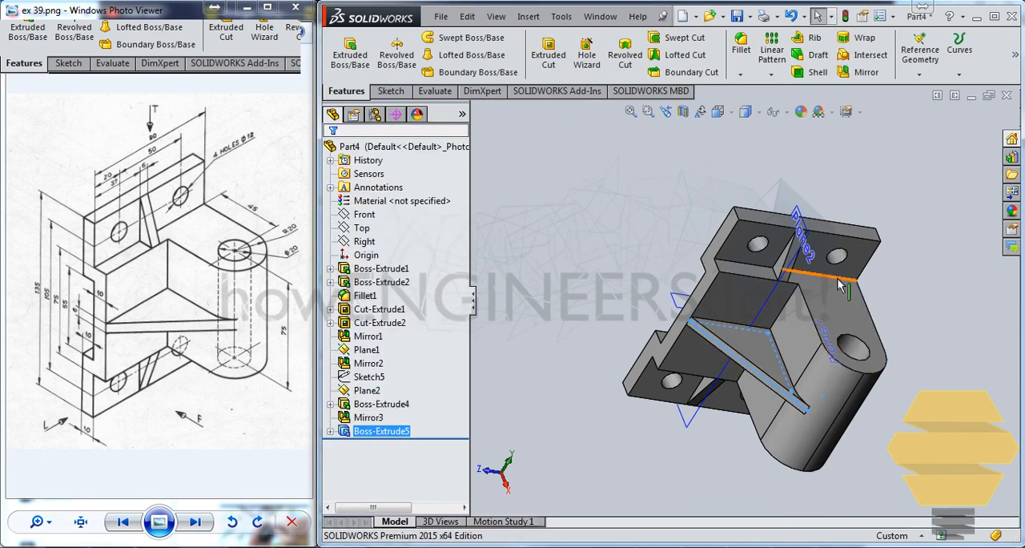
middle_drag(915, 296, 849, 281)
middle_drag(729, 416, 653, 334)
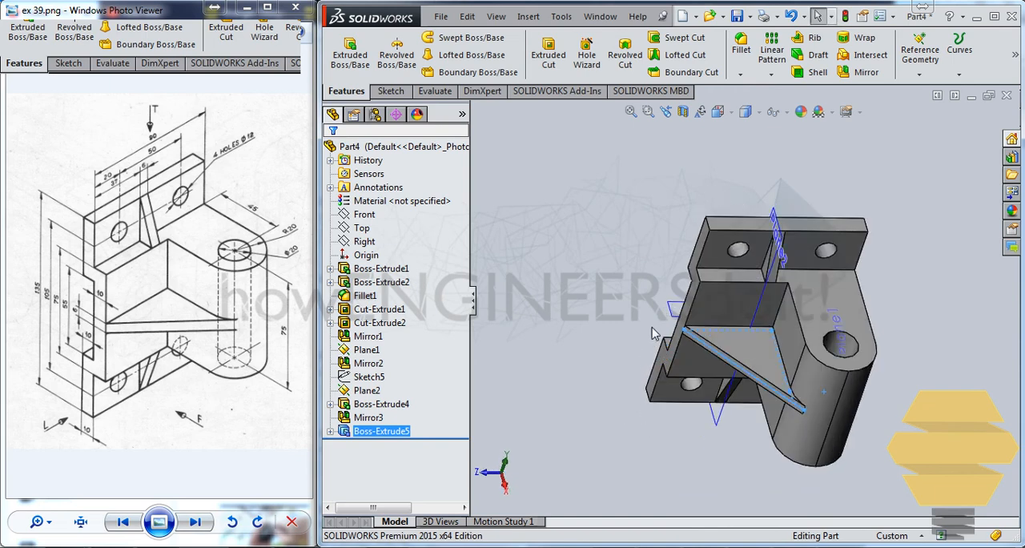